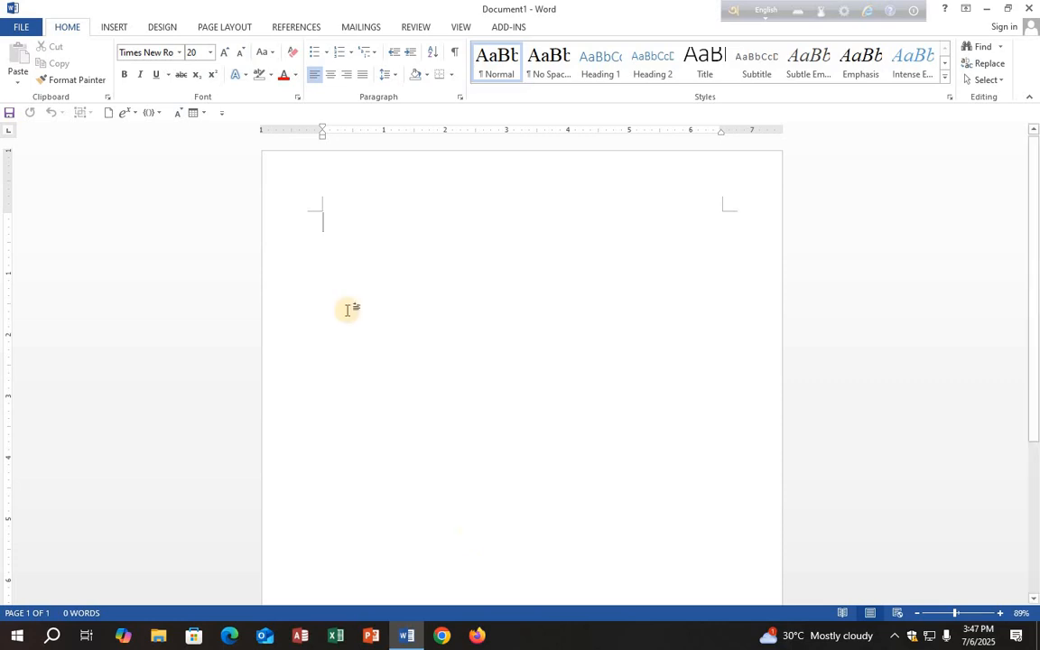
pyautogui.click(116, 26)
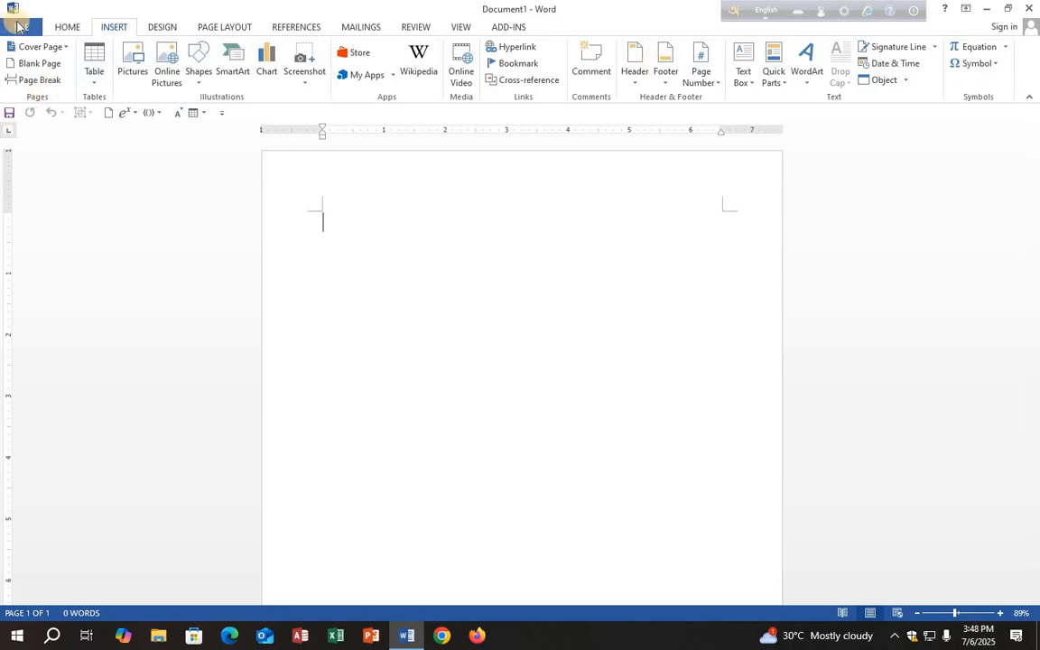
pyautogui.click(65, 27)
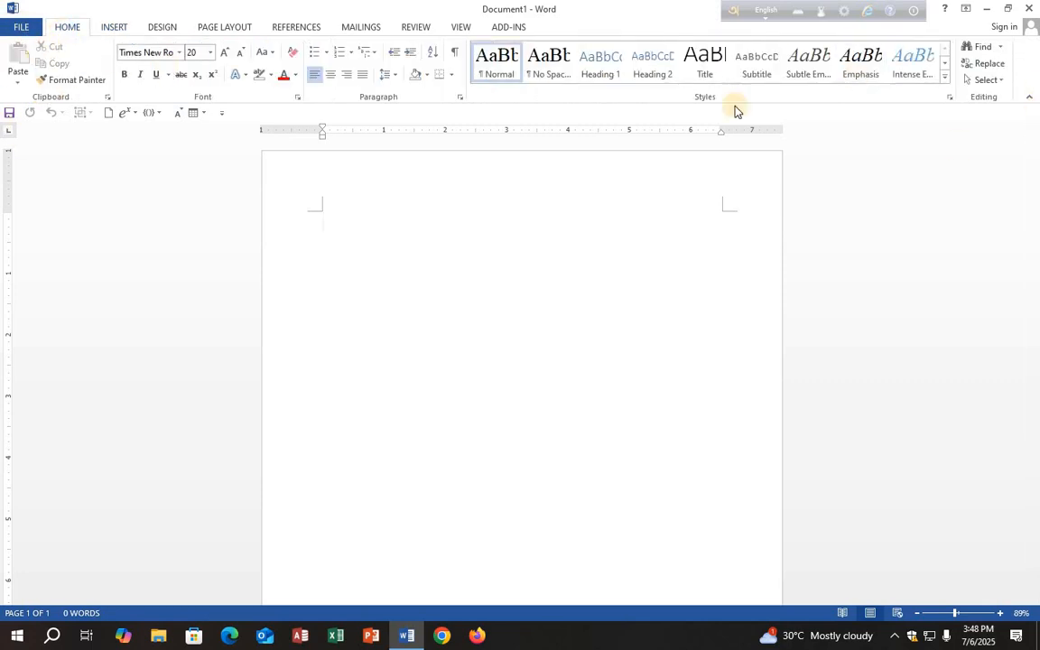
pyautogui.click(18, 28)
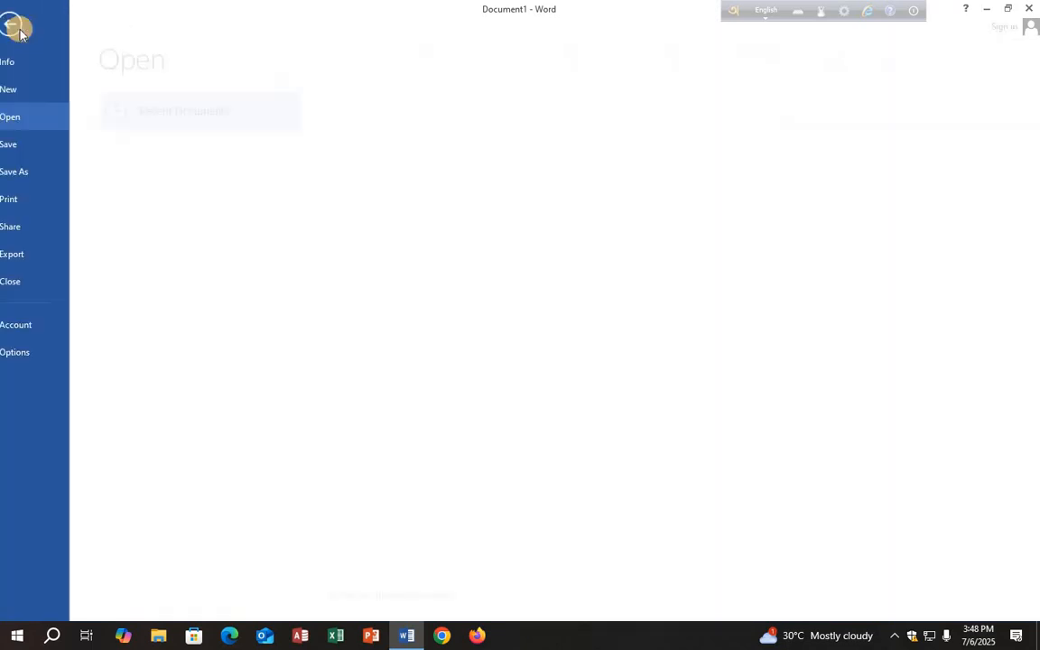
pyautogui.click(37, 31)
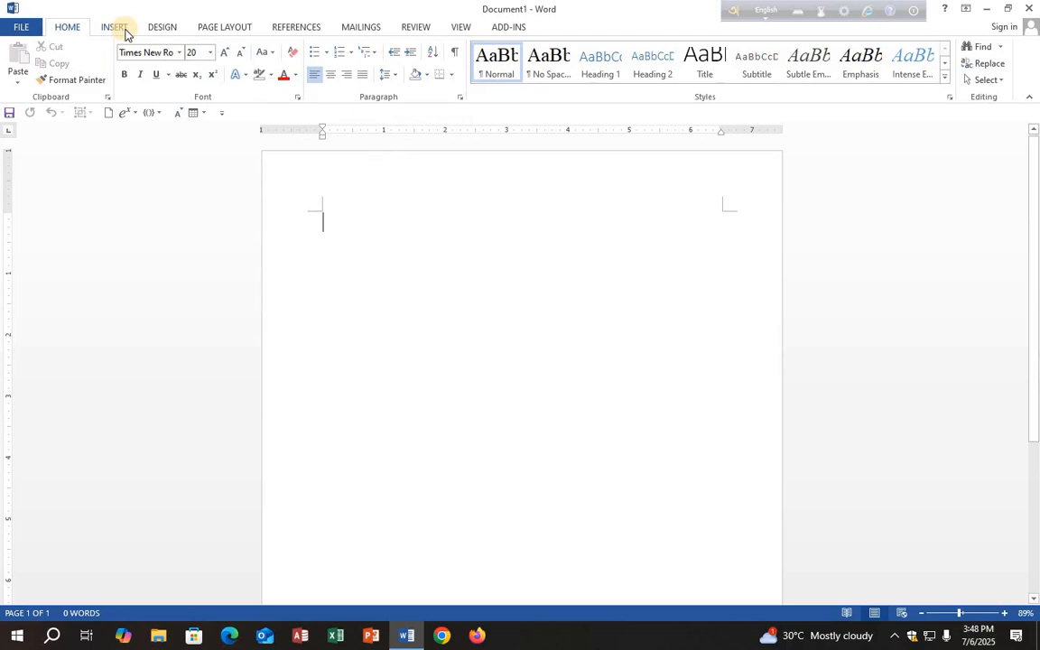
# Step: Generate placeholder Latin paragraphs at the start of the blank document with =lorem()
pyautogui.click(115, 27)
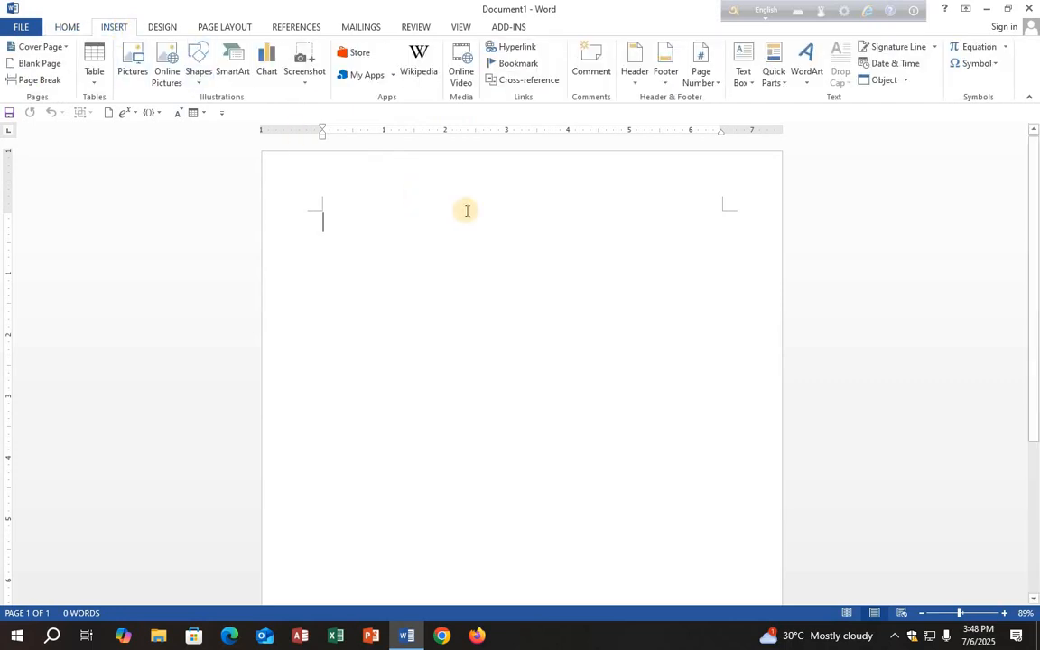
pyautogui.write('=')
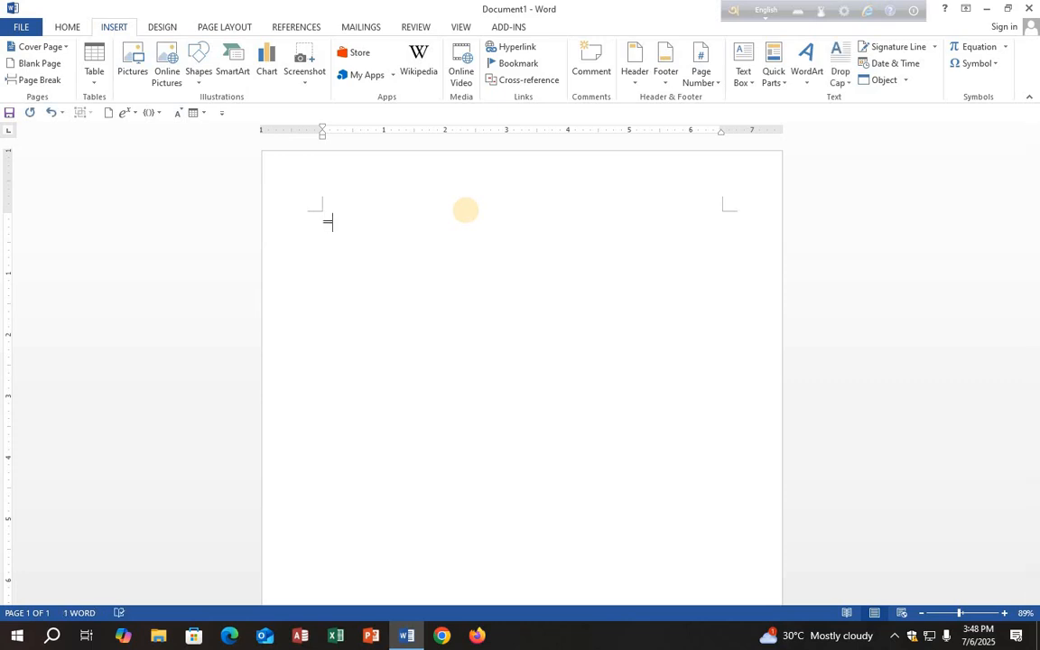
pyautogui.write('lorem')
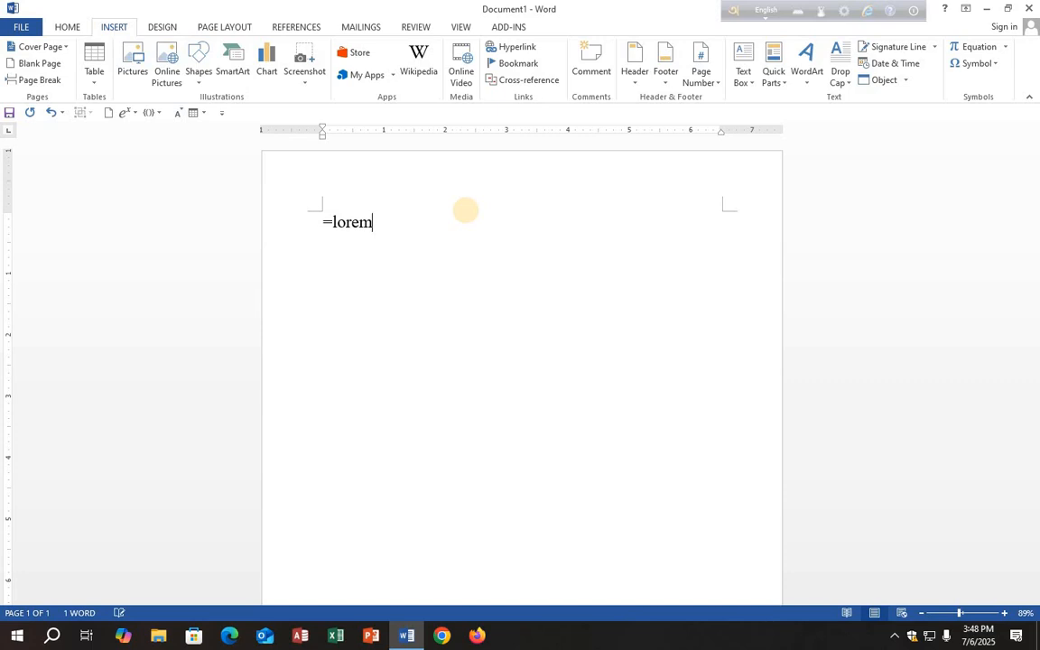
pyautogui.write('()')
pyautogui.press('Return')
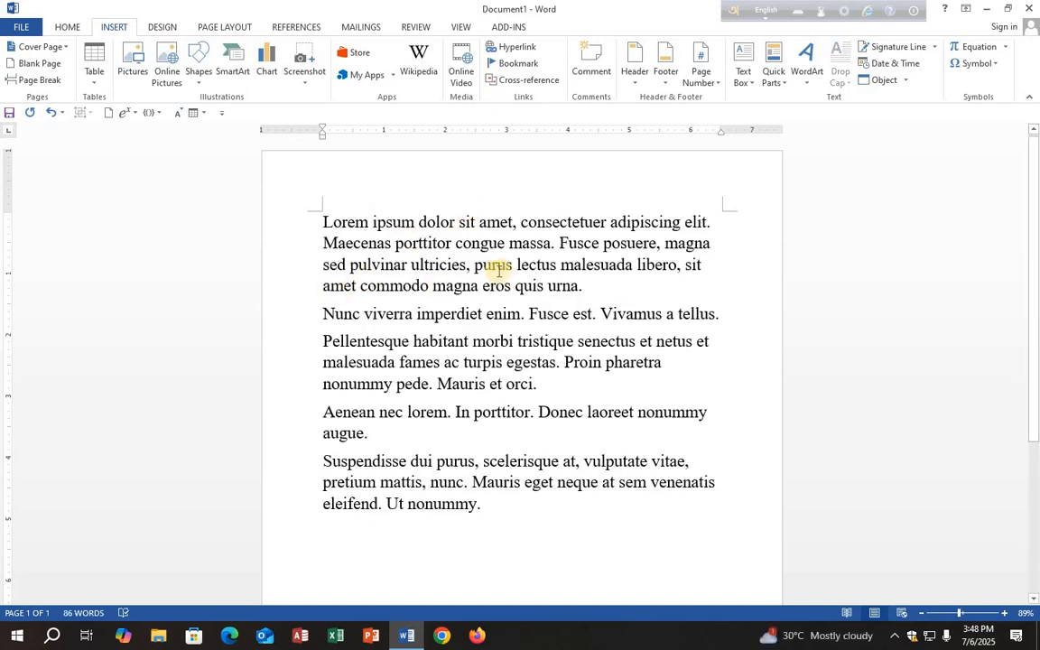
# Step: Enlarge the page view to 150% and look through the generated paragraphs to their end
pyautogui.scroll(2, 721, 379)
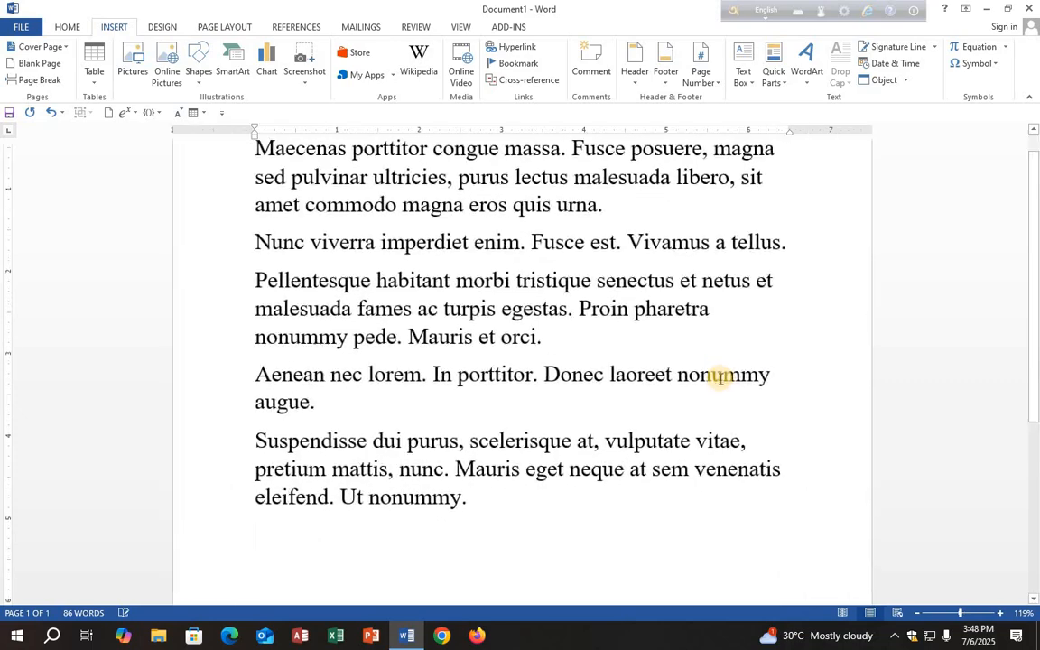
pyautogui.scroll(2, 720, 379)
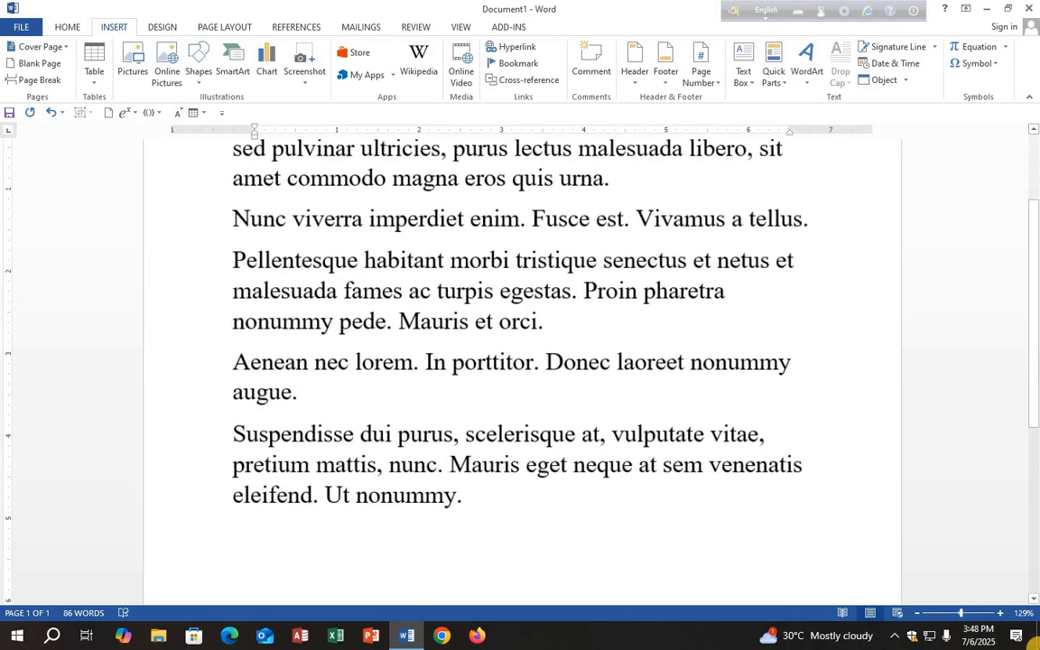
pyautogui.click(1001, 614)
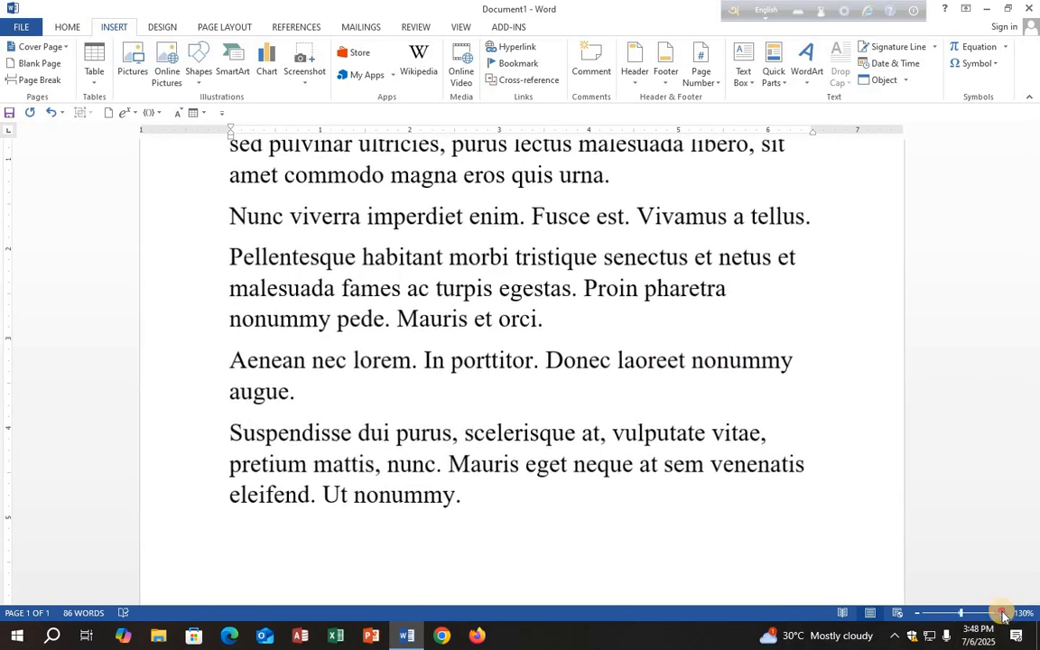
pyautogui.click(1002, 614)
pyautogui.click(1002, 614)
pyautogui.scroll(3, 741, 343)
pyautogui.scroll(1, 733, 330)
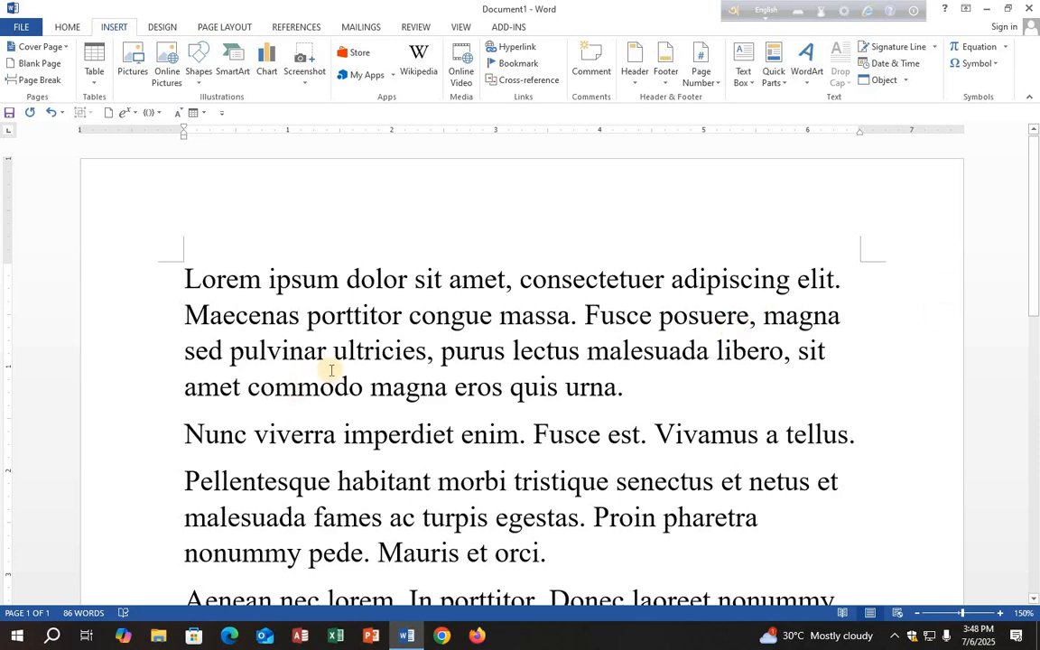
pyautogui.scroll(-1, 332, 371)
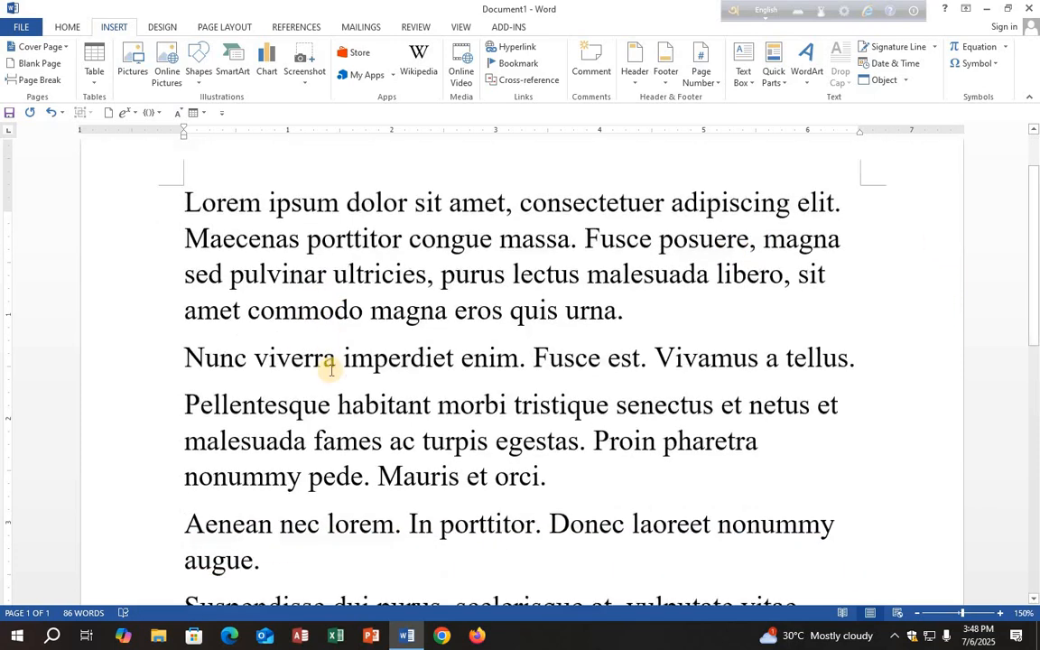
pyautogui.scroll(1, 332, 371)
pyautogui.scroll(-2, 332, 370)
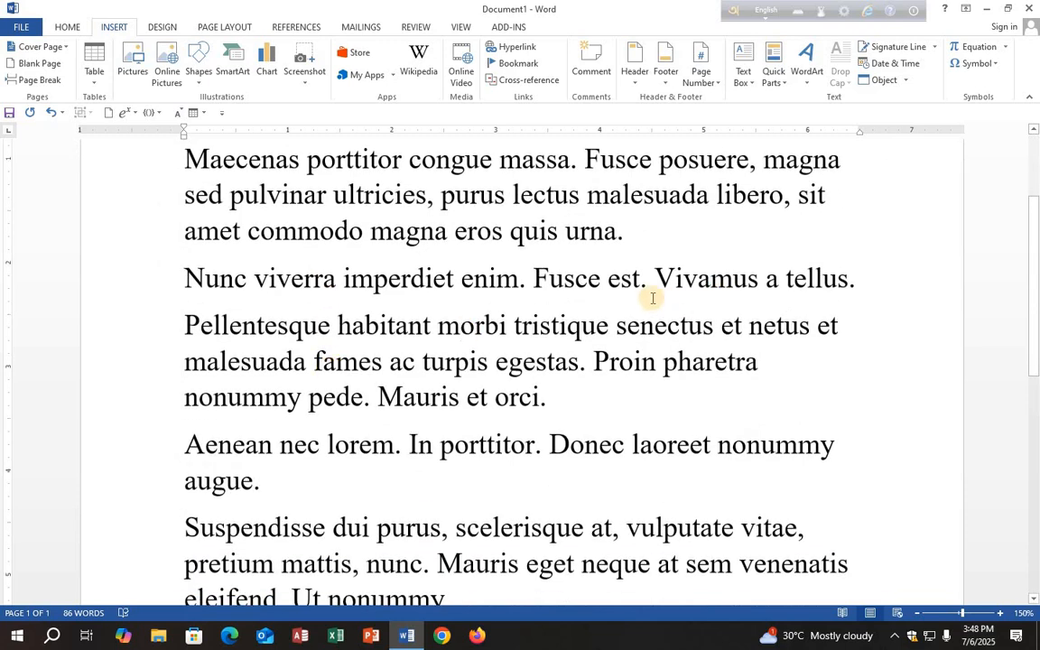
pyautogui.scroll(-1, 653, 298)
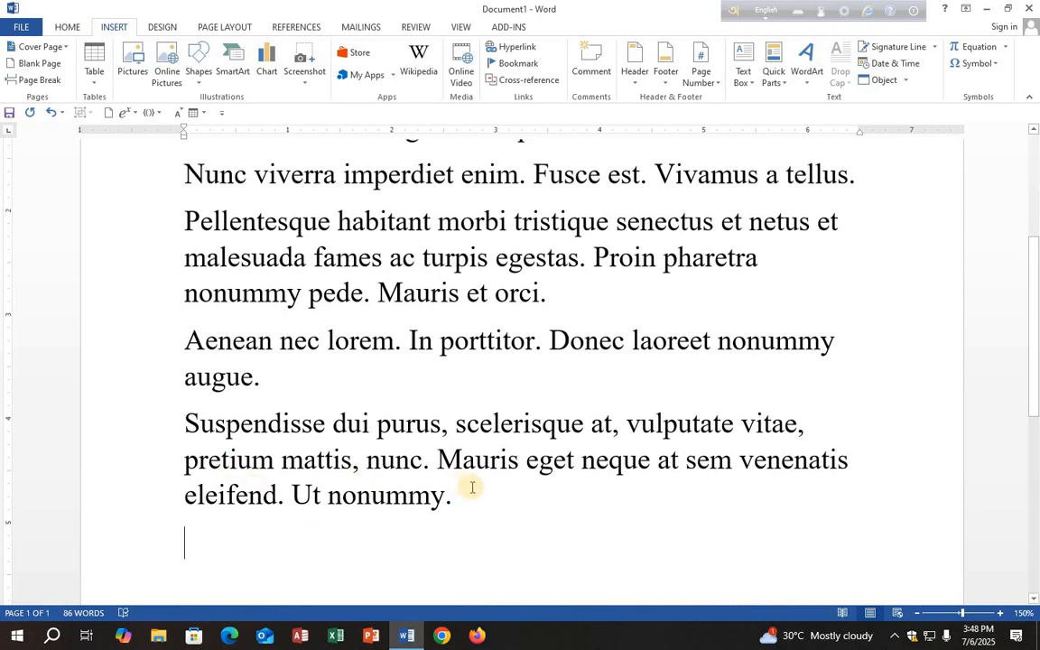
# Step: Add two blank pages after the last paragraph, followed by a page break that starts one more page
pyautogui.click(47, 69)
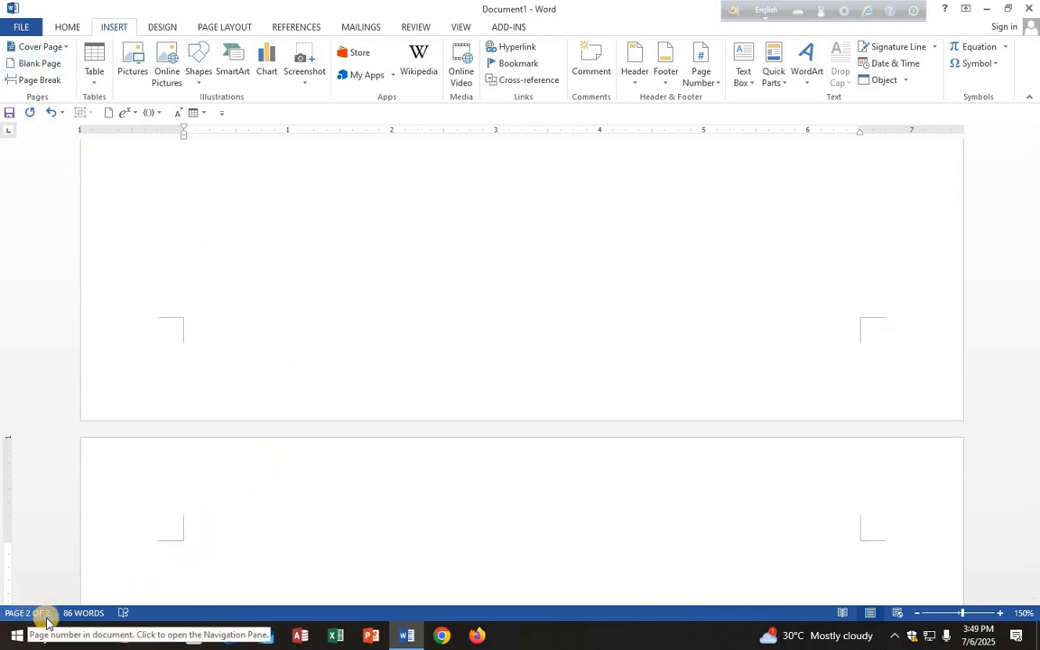
pyautogui.moveTo(1036, 383); pyautogui.dragTo(1037, 413)
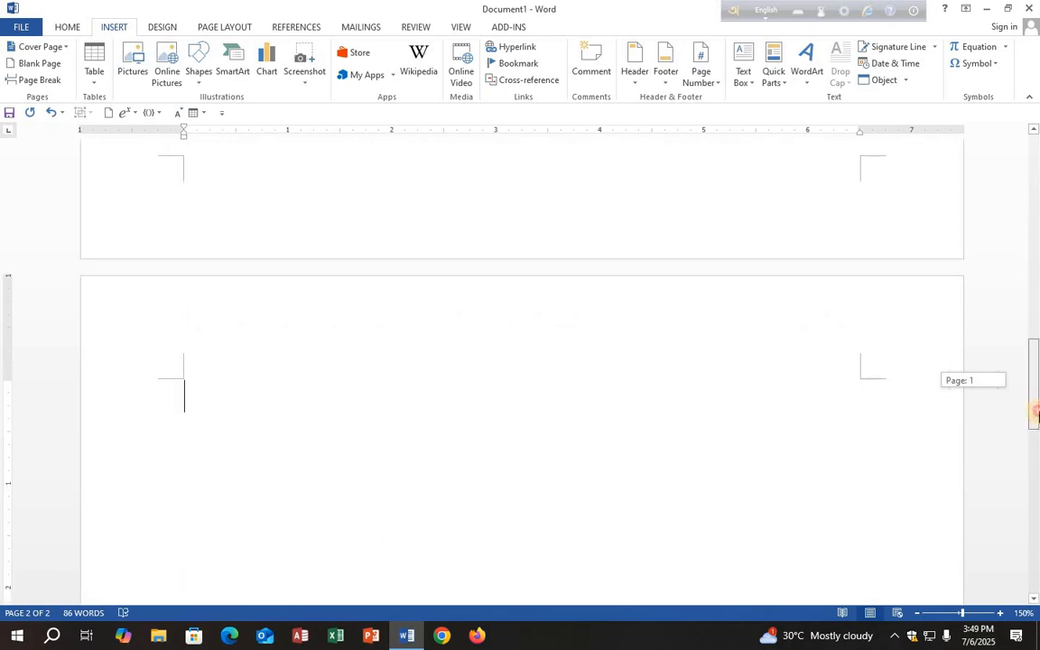
pyautogui.click(24, 66)
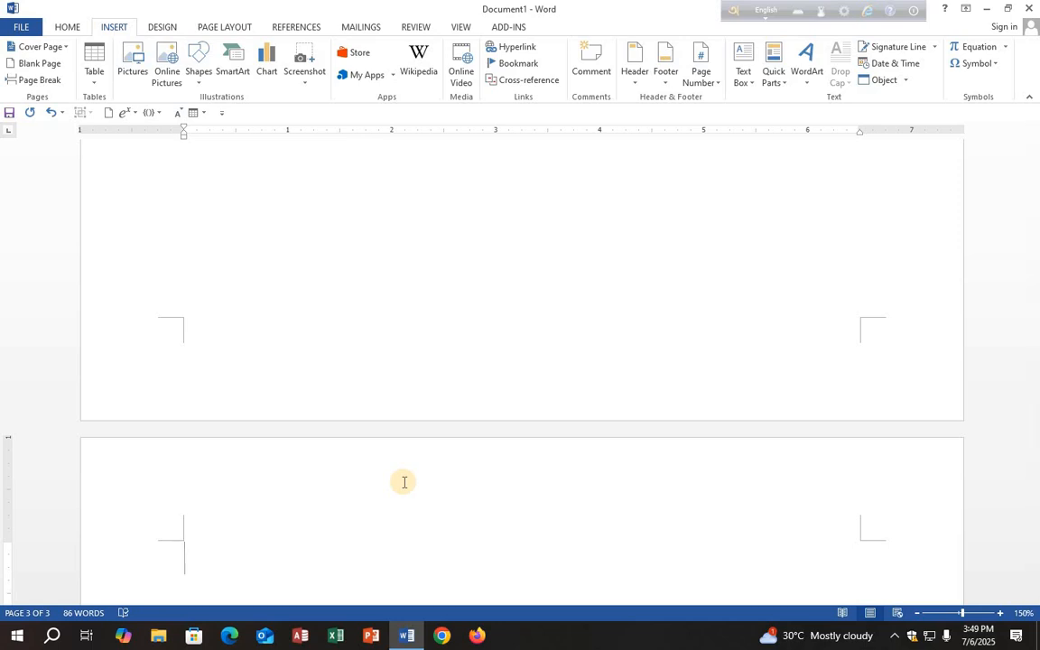
pyautogui.hotkey('ctrl', 'Return')
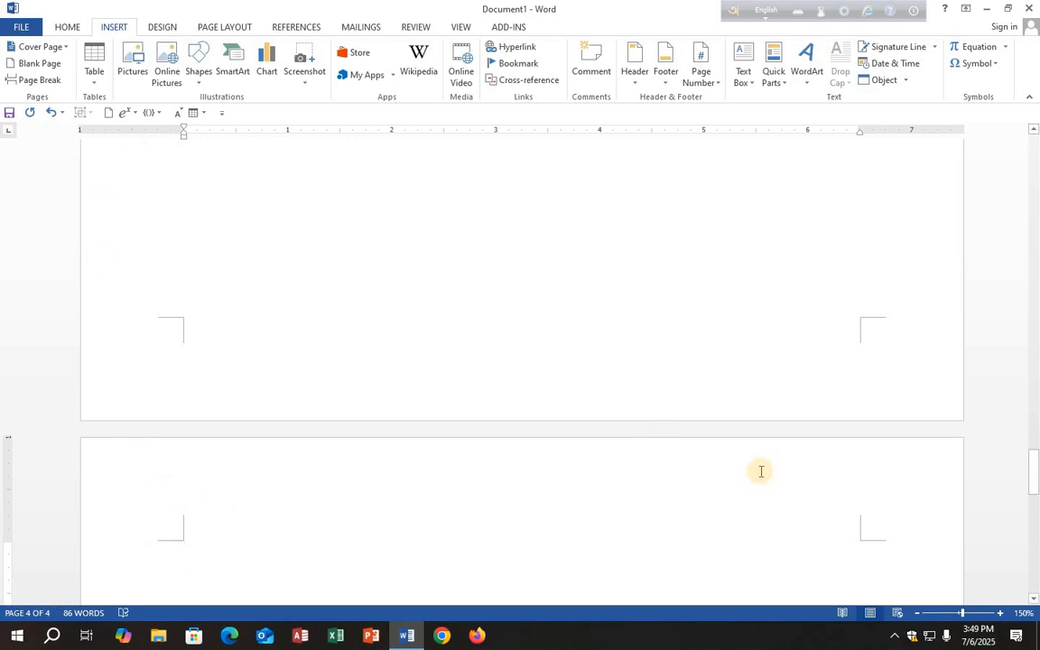
# Step: Replace the paragraph beginning "Aenean nec lorem" on the first page with a page break
pyautogui.scroll(1, 761, 472)
pyautogui.moveTo(1031, 473); pyautogui.dragTo(1036, 178)
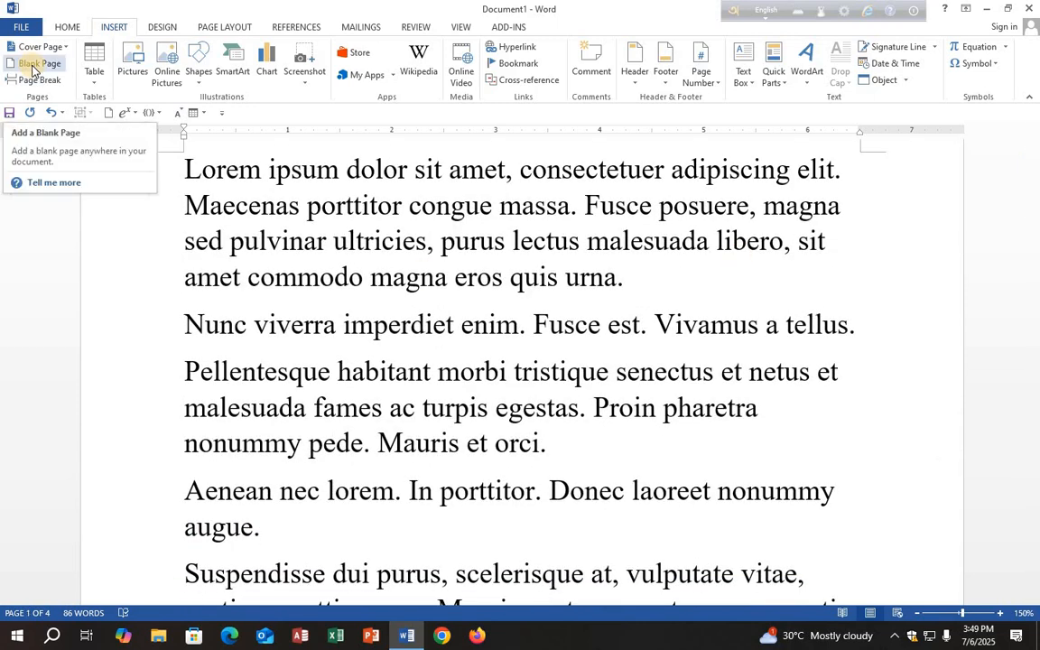
pyautogui.click(548, 446)
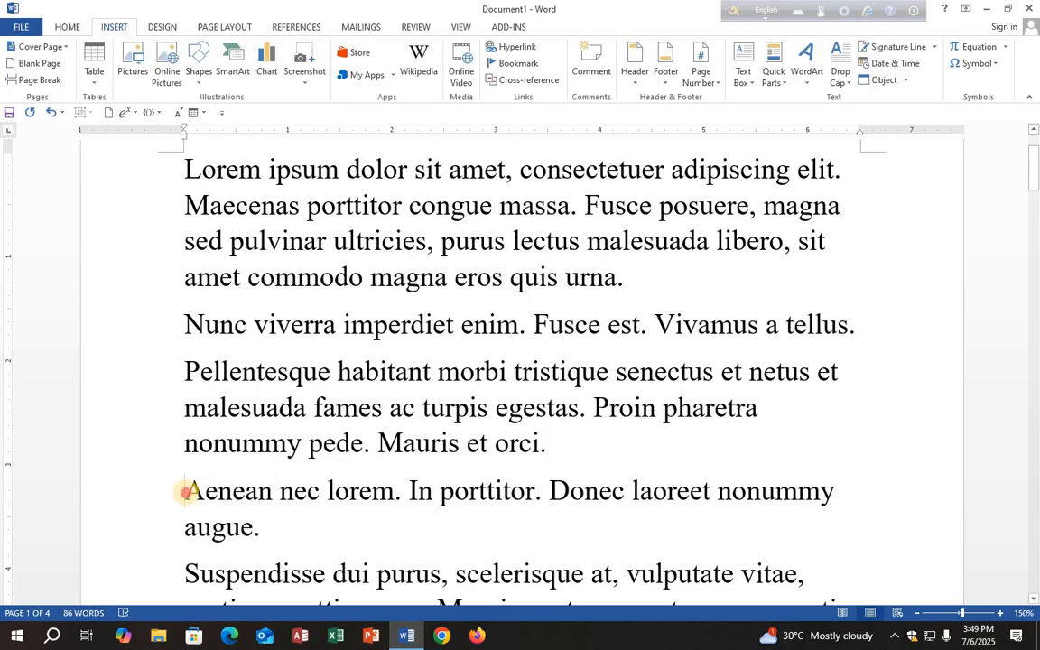
pyautogui.tripleClick(185, 495)
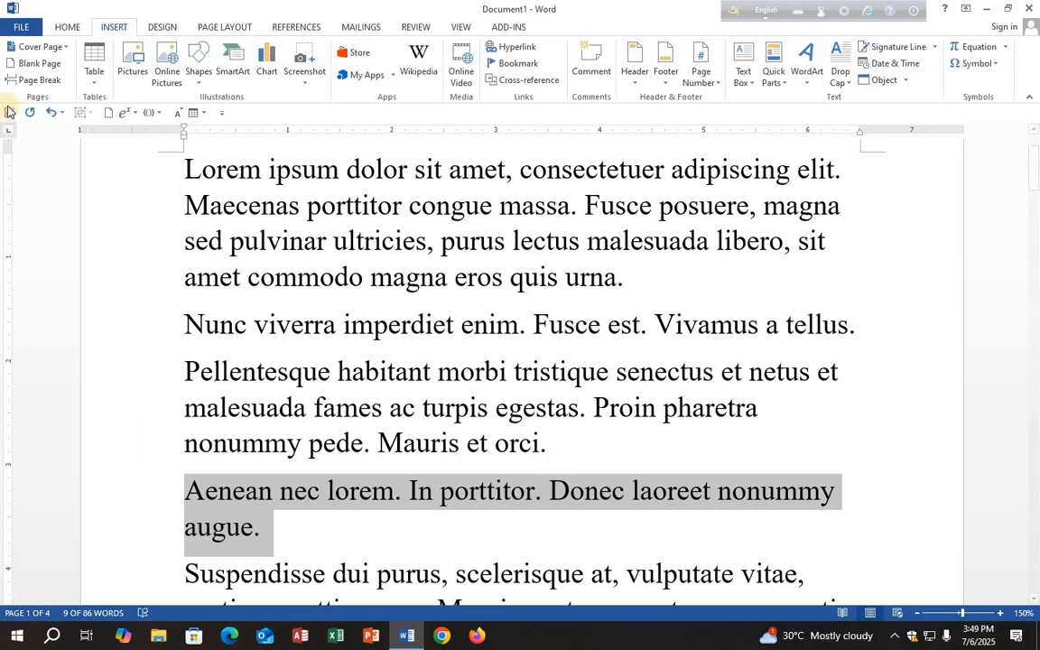
pyautogui.click(24, 82)
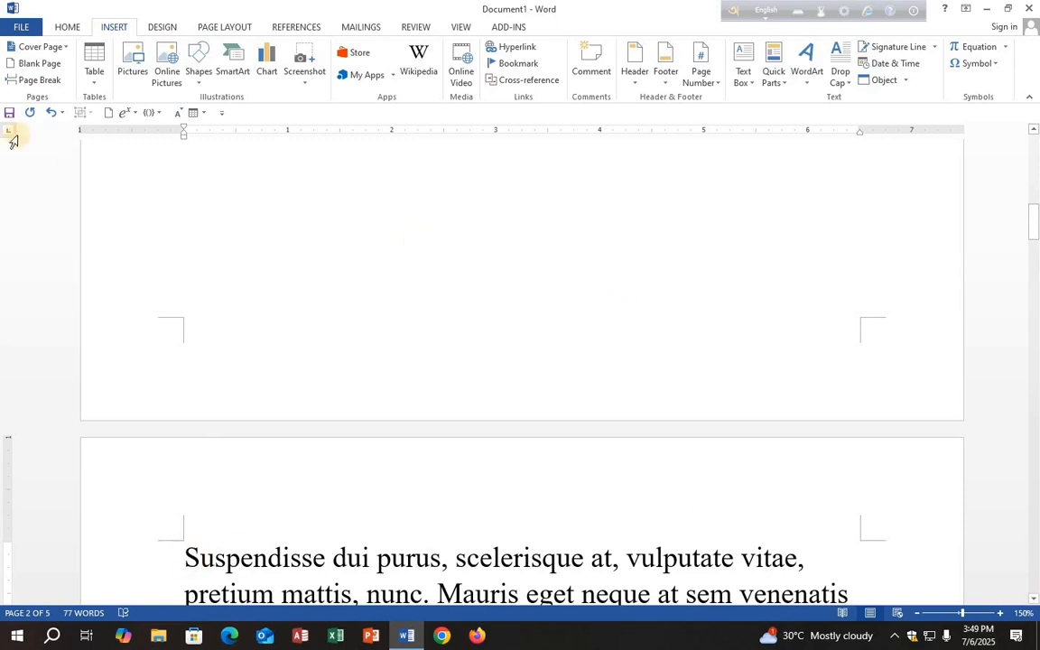
# Step: Insert the built-in Integral cover page at the beginning of the document
pyautogui.click(47, 46)
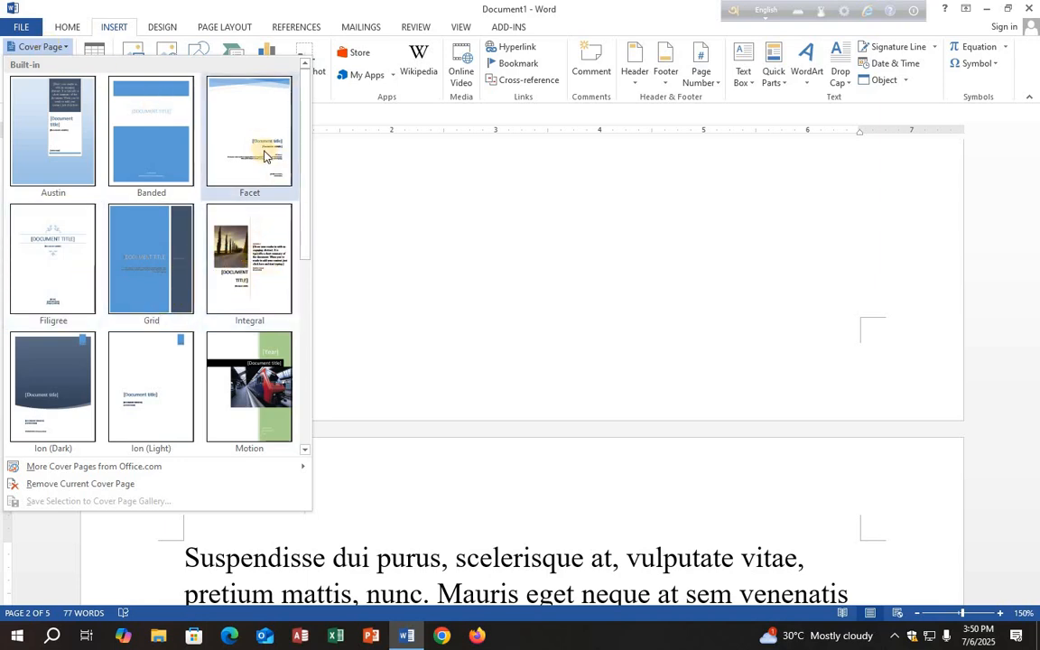
pyautogui.click(253, 267)
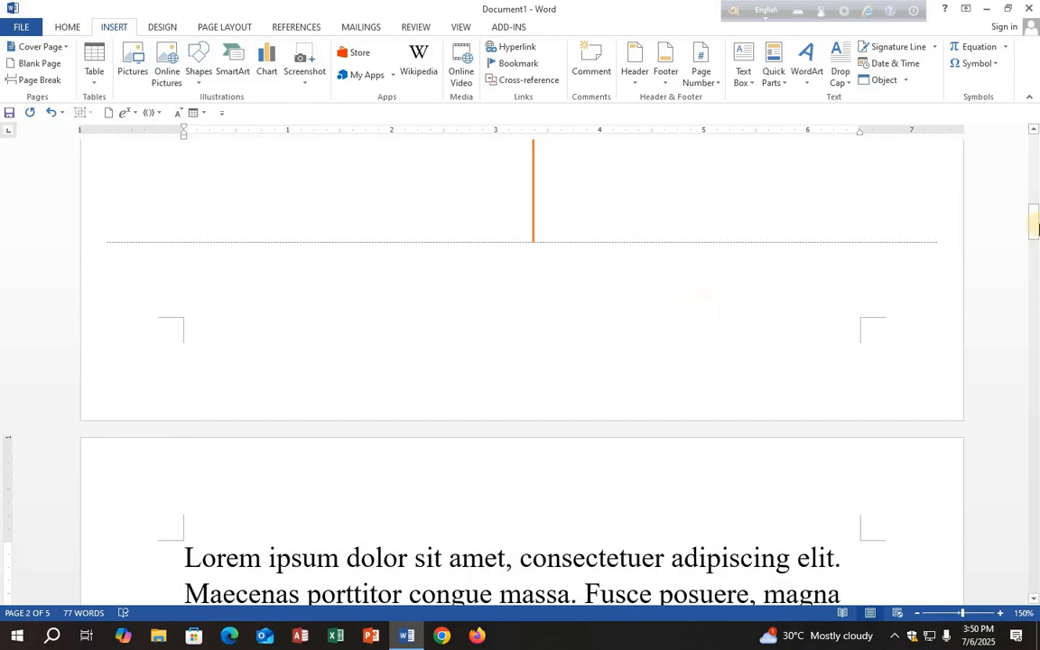
pyautogui.moveTo(1038, 228); pyautogui.dragTo(1038, 174)
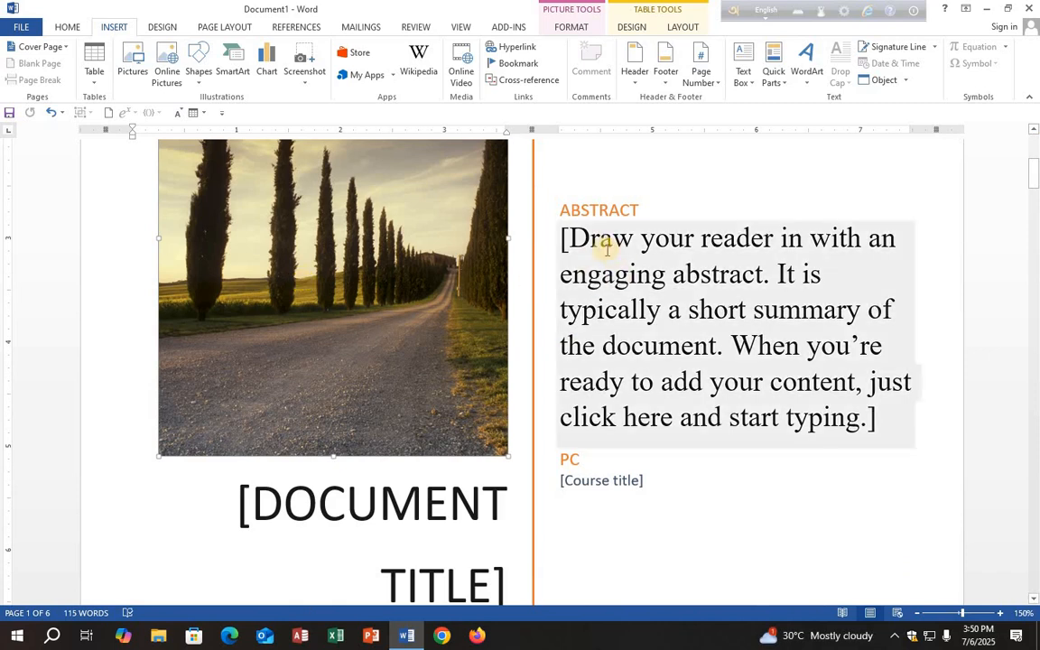
pyautogui.click(578, 237)
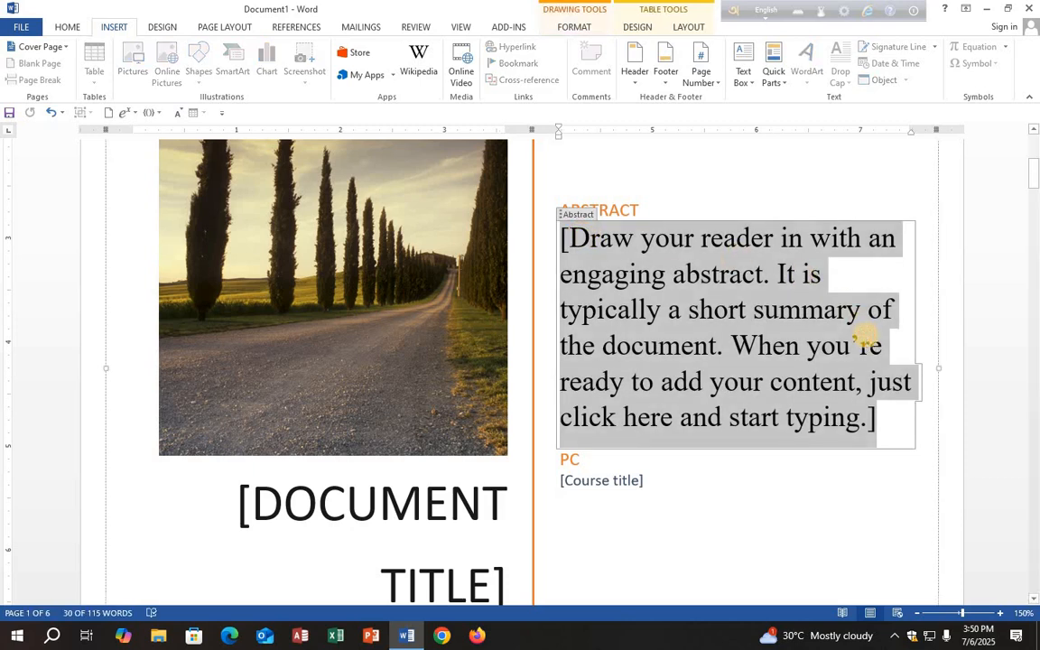
pyautogui.write('+=')
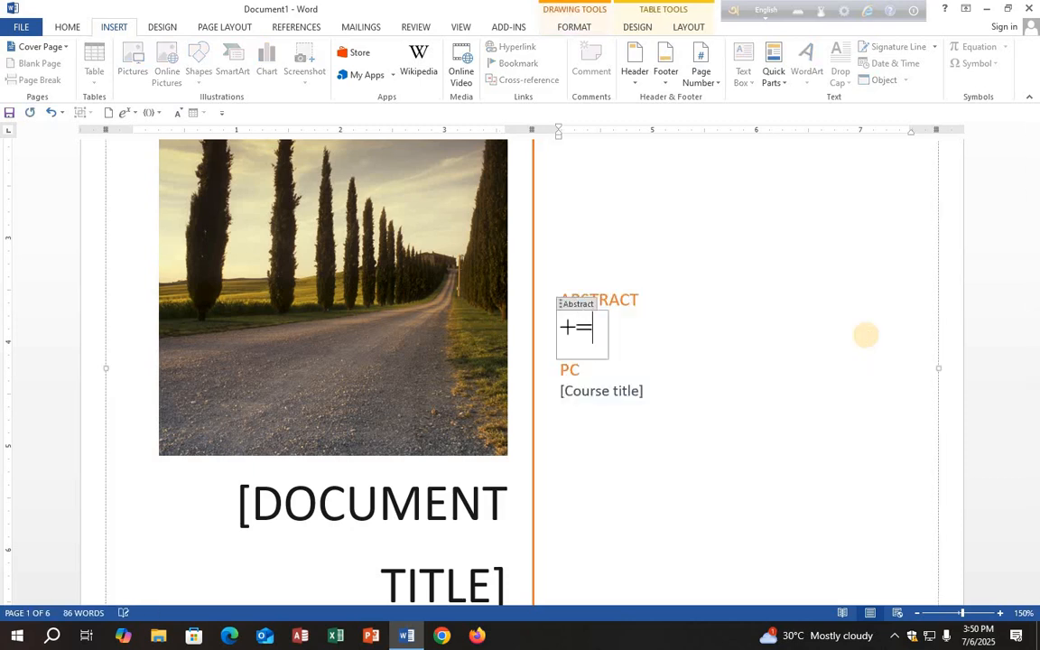
pyautogui.press('BackSpace')
pyautogui.press('BackSpace')
pyautogui.write('=olore')
pyautogui.press('BackSpace')
pyautogui.press('BackSpace')
pyautogui.press('BackSpace')
pyautogui.press('BackSpace')
pyautogui.press('BackSpace')
pyautogui.press('BackSpace')
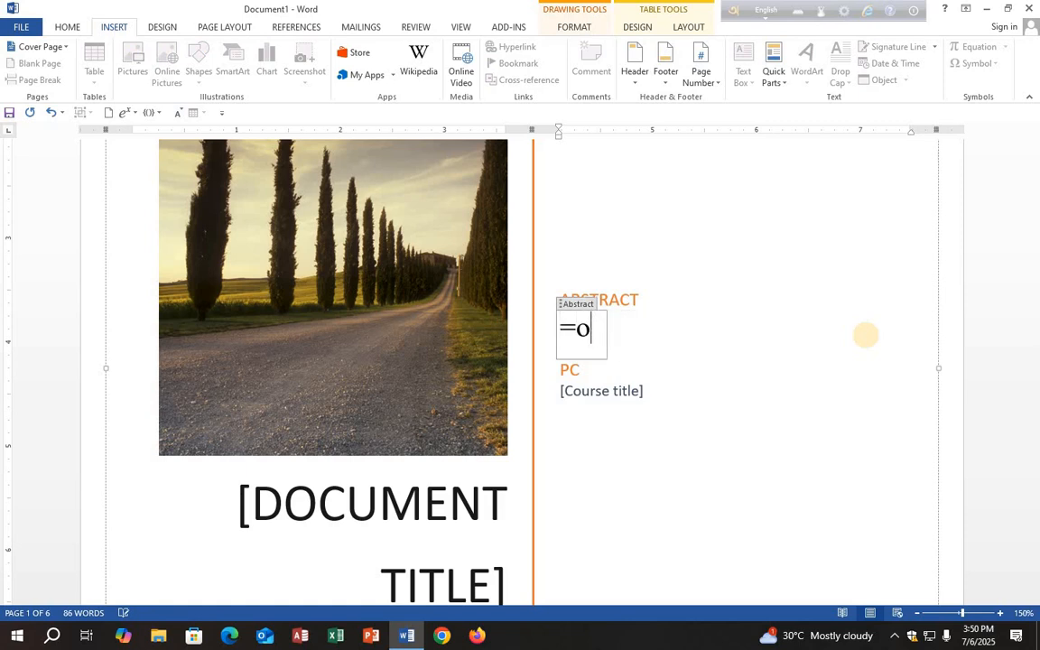
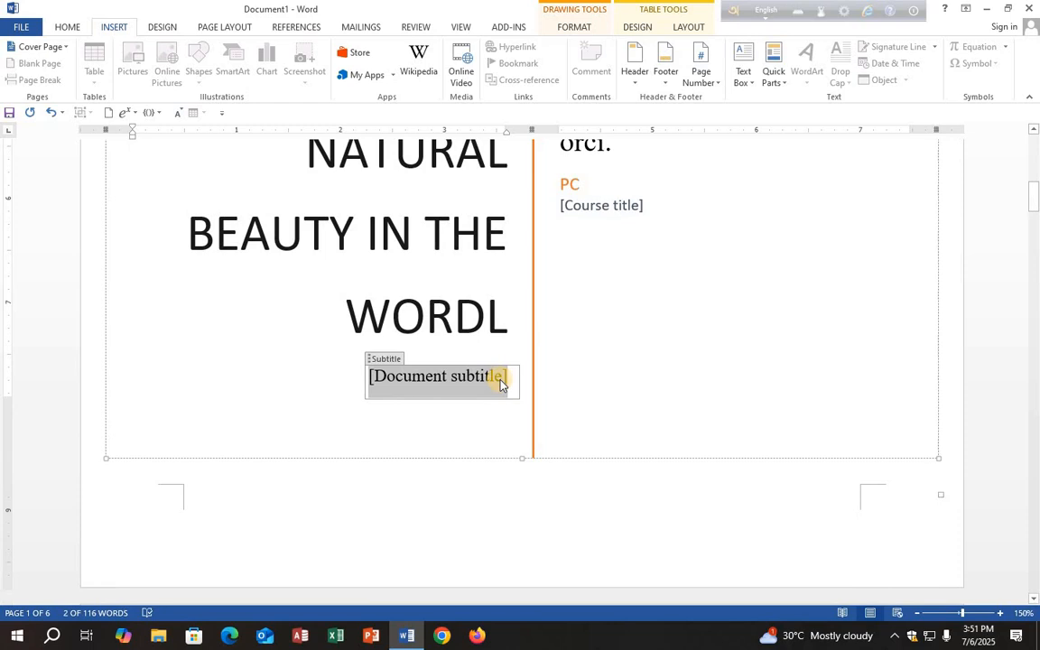
# Step: Replace the document subtitle placeholder on the cover page with "Bangladesh"
pyautogui.write('Bangladesh')
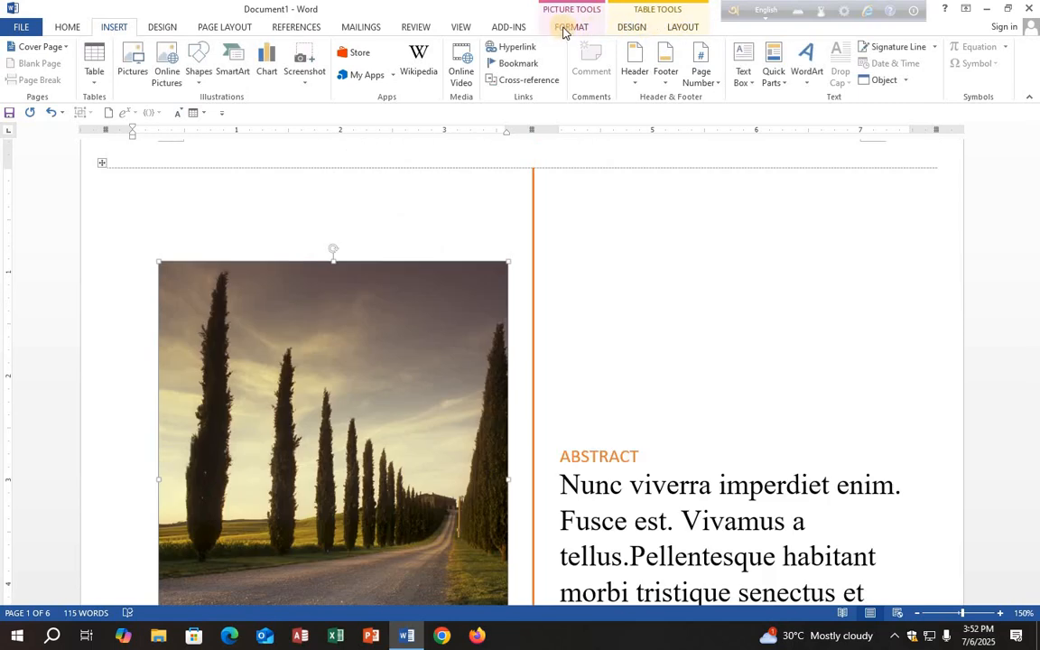
# Step: Try inserting the images (1) file from the Pictures folder in place of the cover page's picture, and undo the replacement
pyautogui.click(567, 27)
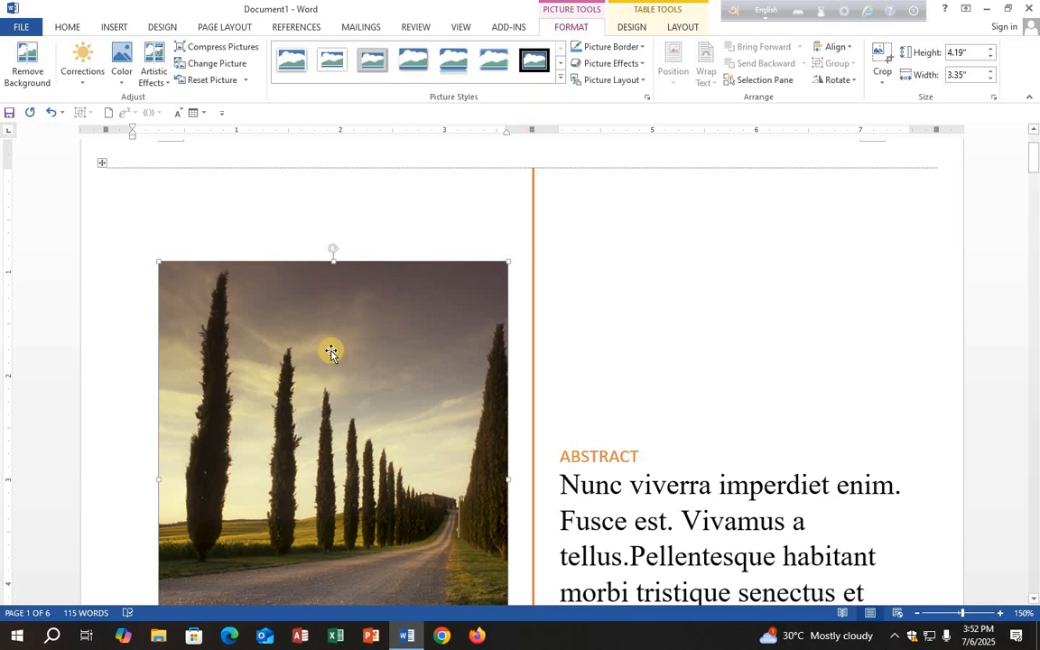
pyautogui.click(111, 27)
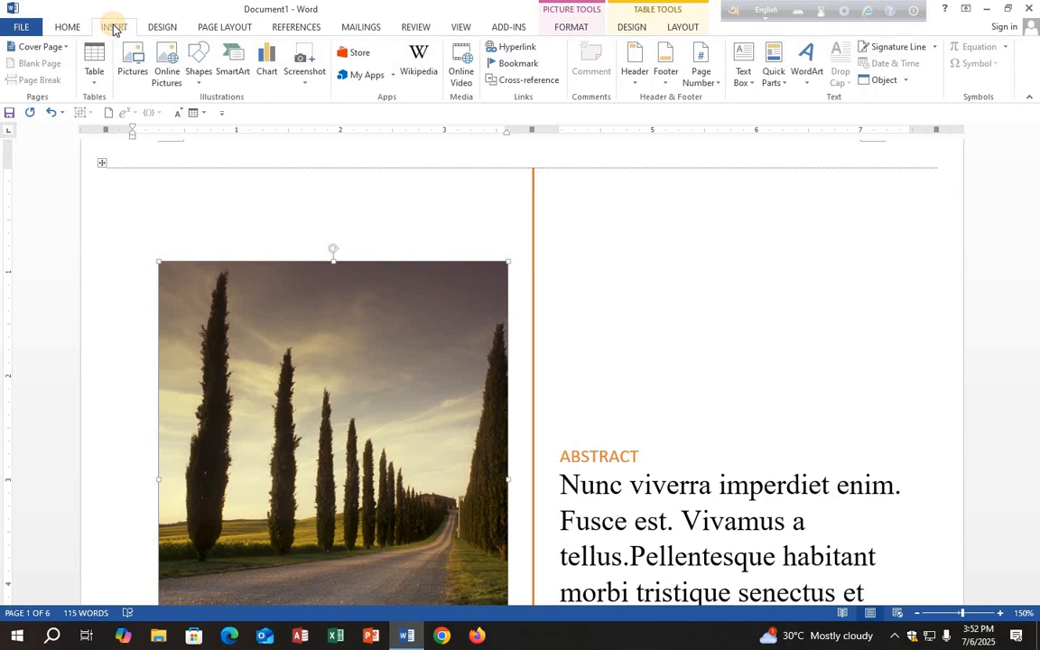
pyautogui.click(128, 72)
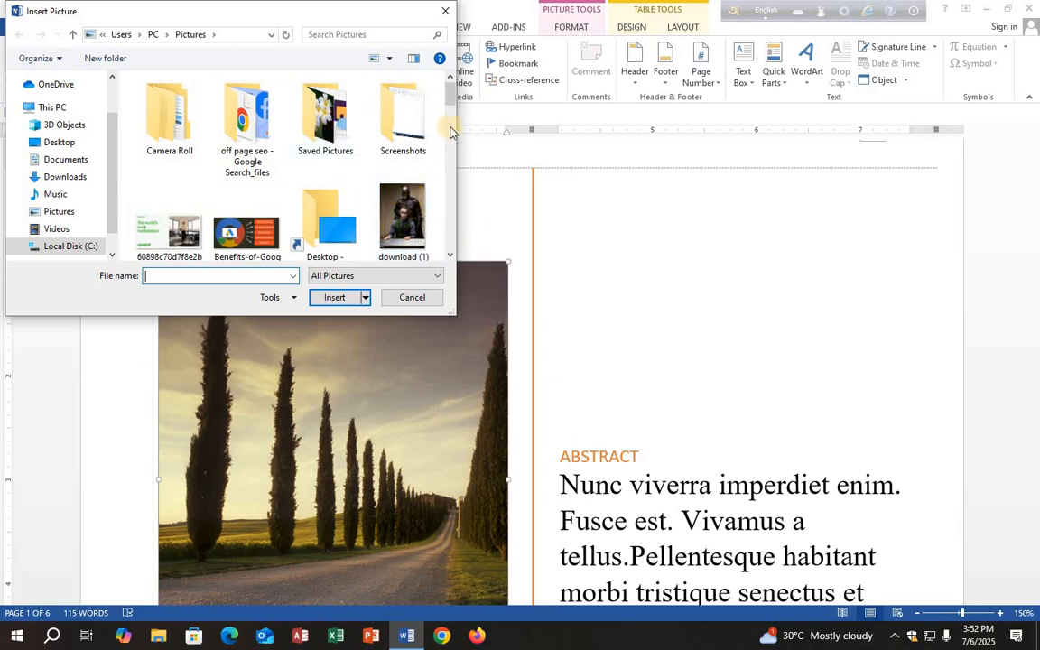
pyautogui.moveTo(451, 93); pyautogui.dragTo(448, 190)
pyautogui.click(393, 195)
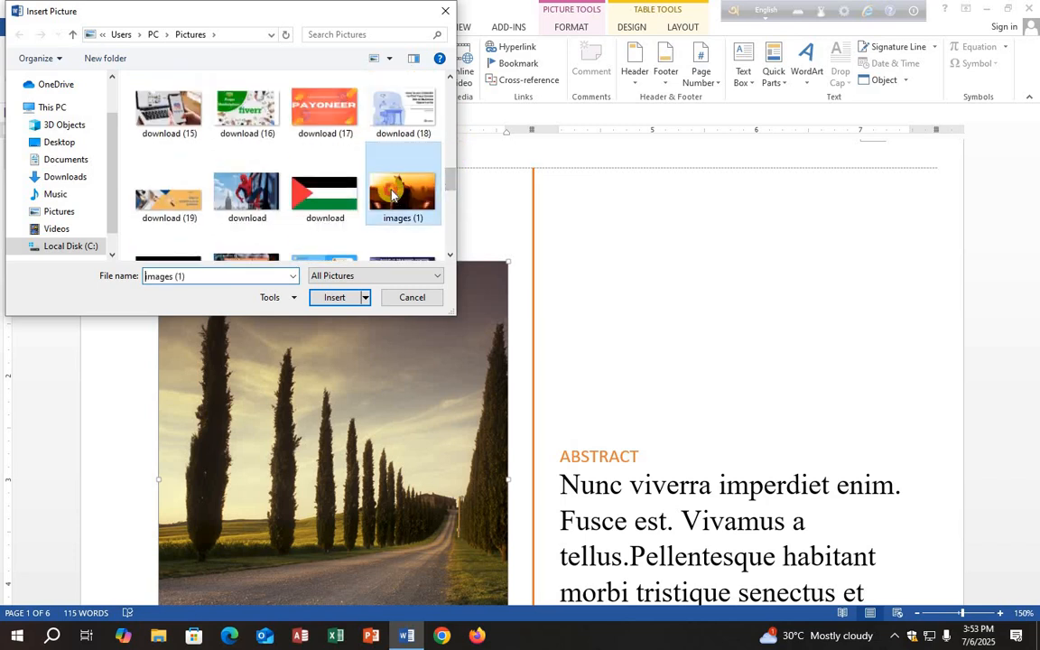
pyautogui.click(339, 297)
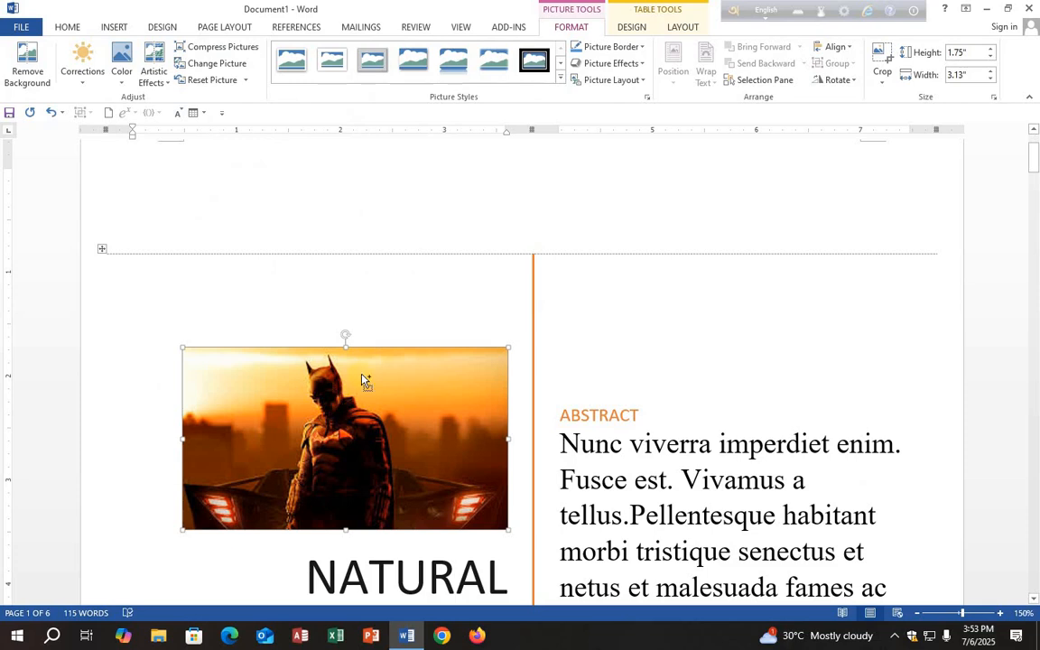
pyautogui.hotkey('ctrl', 'z')
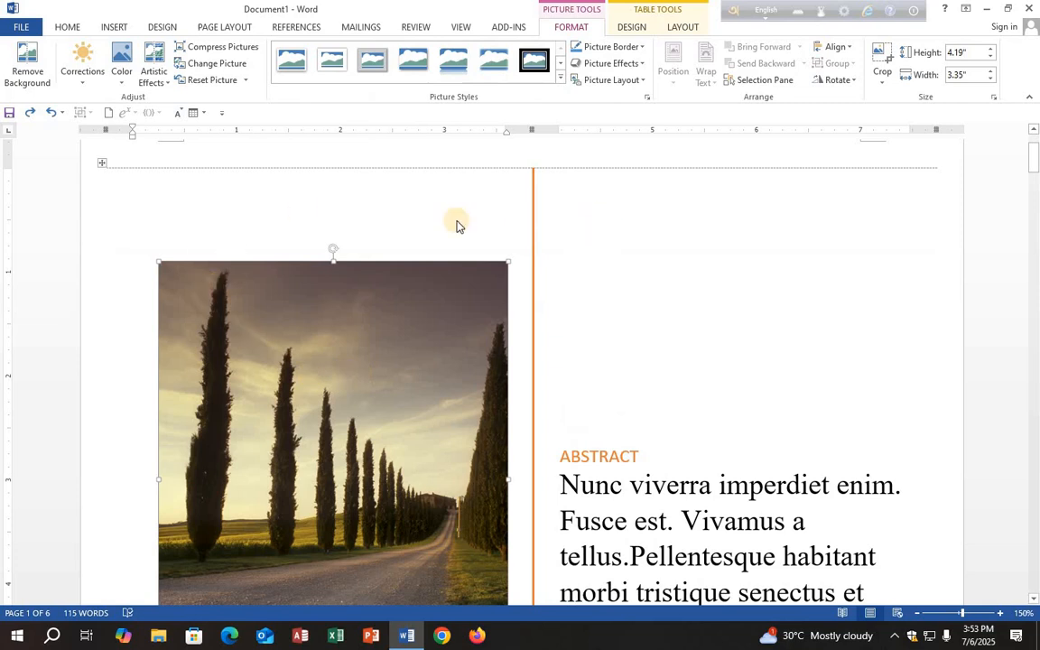
# Step: Remove the current cover page from the document
pyautogui.click(121, 29)
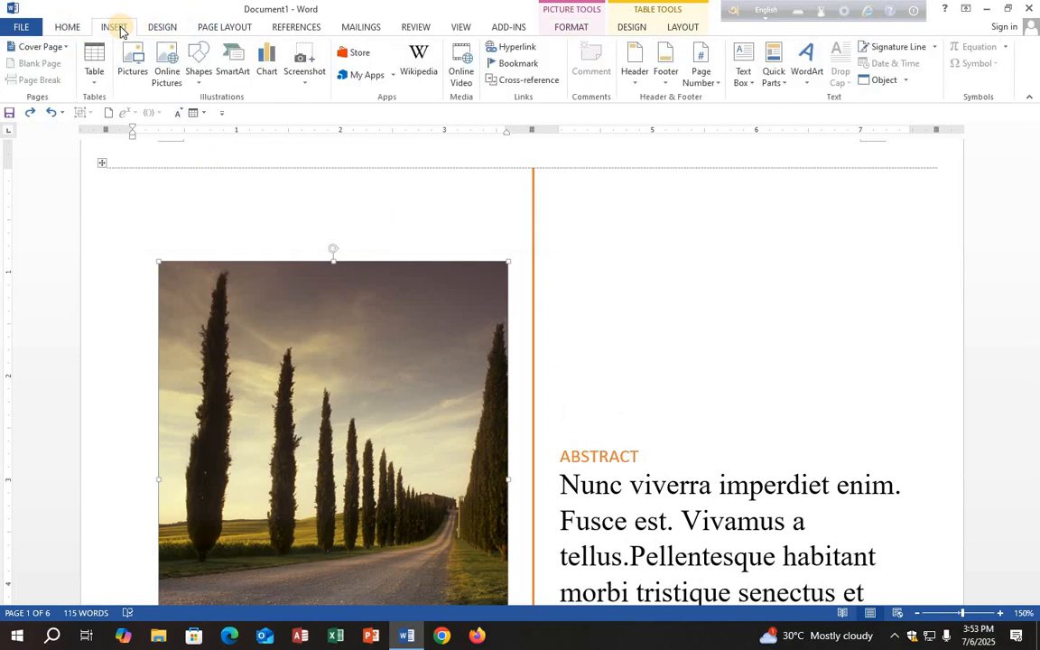
pyautogui.click(41, 47)
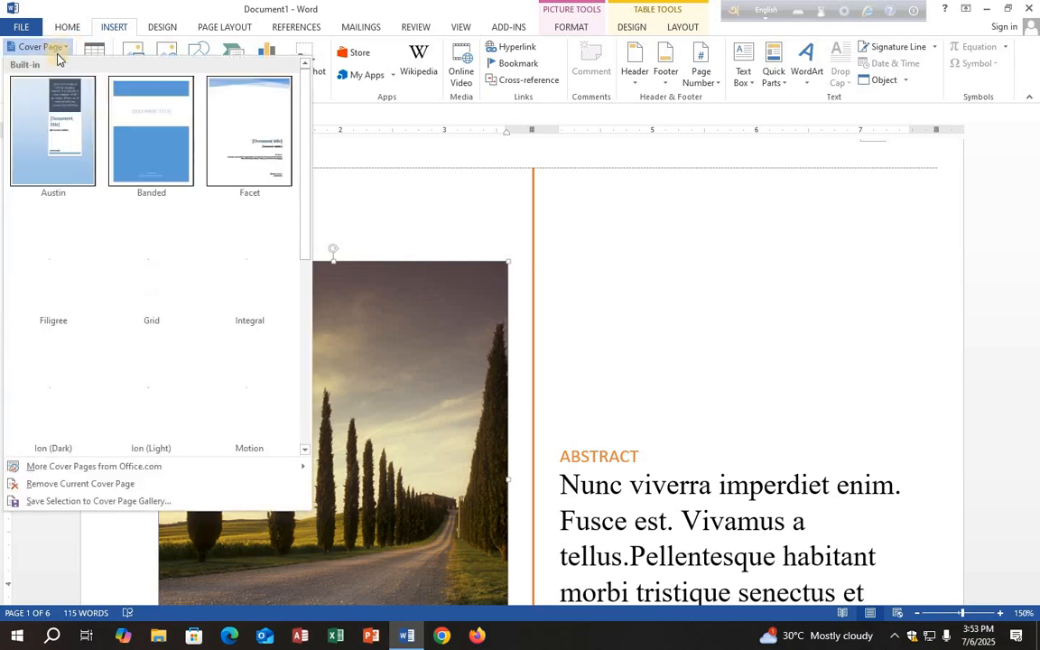
pyautogui.click(58, 485)
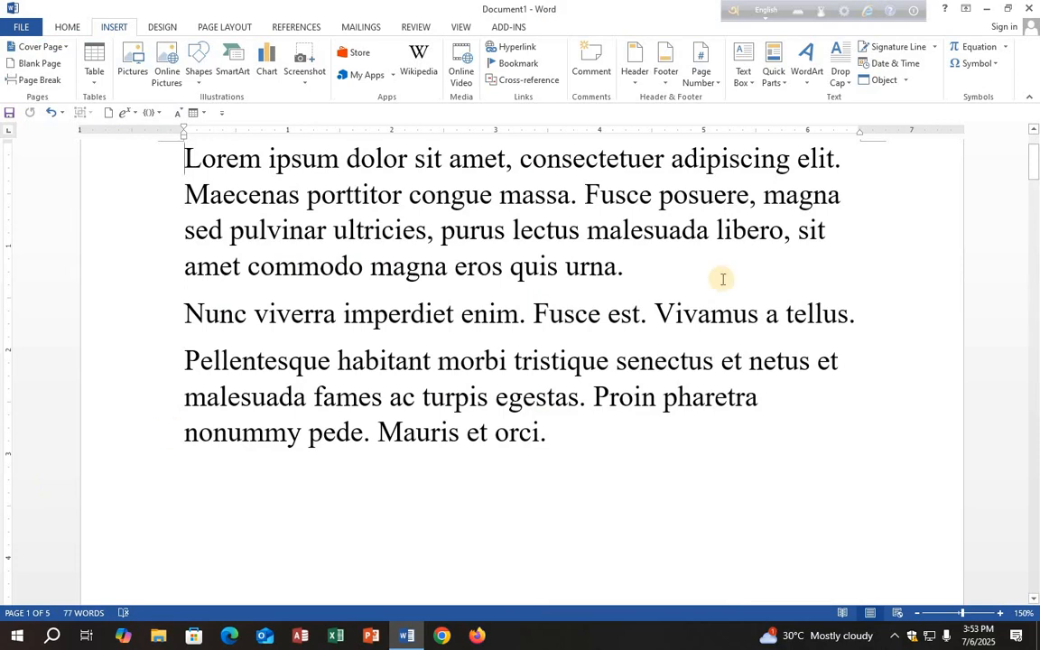
pyautogui.moveTo(1036, 160); pyautogui.dragTo(1036, 152)
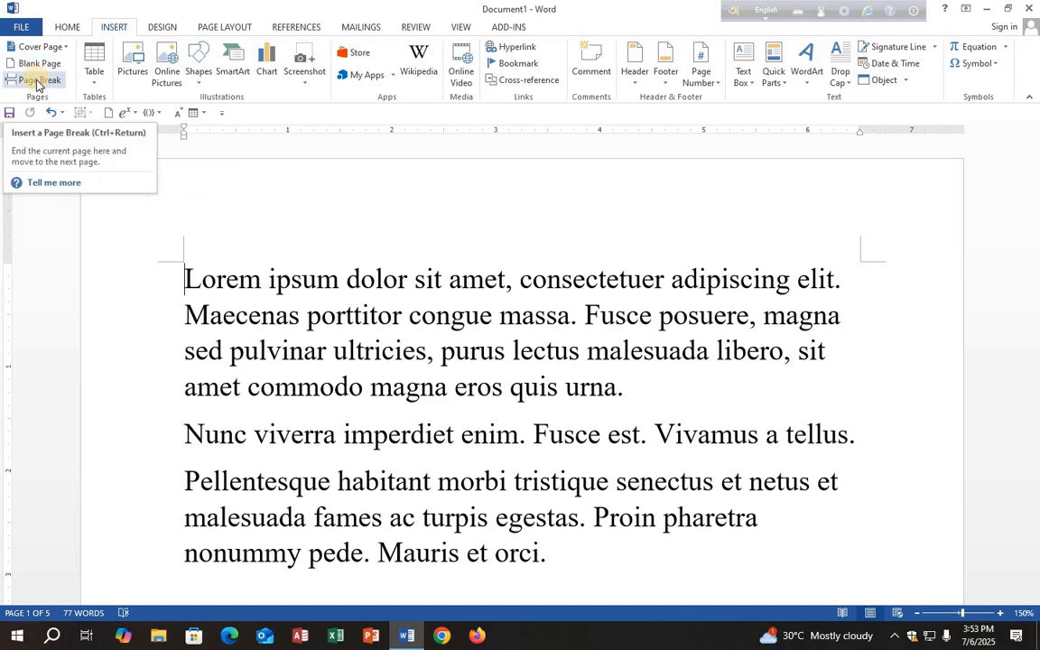
# Step: Insert a table with 4 columns and 3 rows on the blank last page, keeping the automatic fixed column width
pyautogui.click(548, 558)
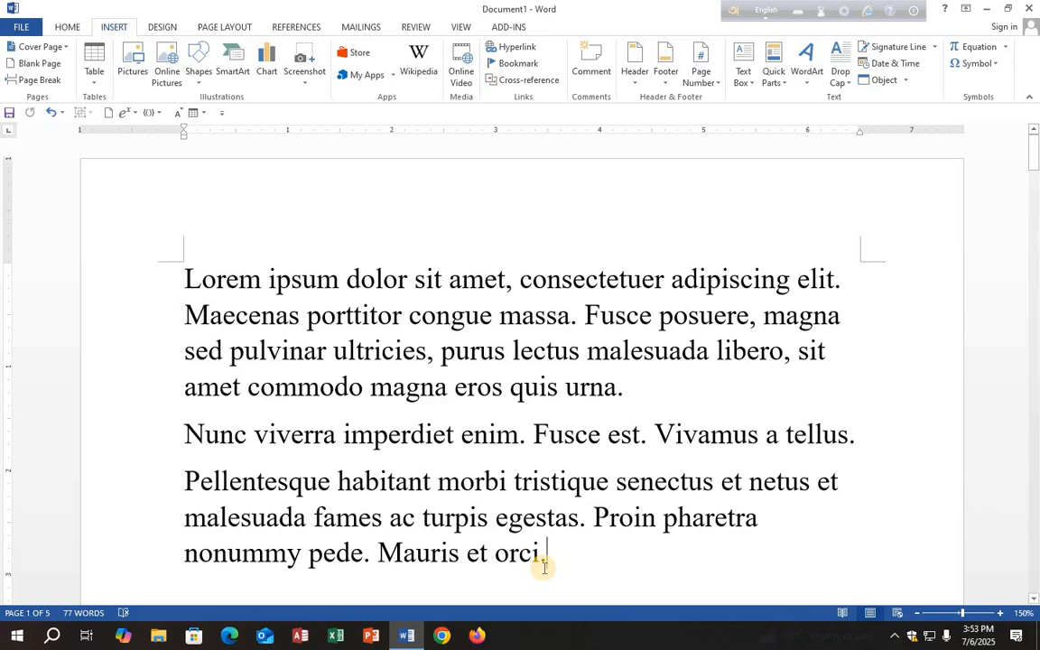
pyautogui.hotkey('ctrl', 'Return')
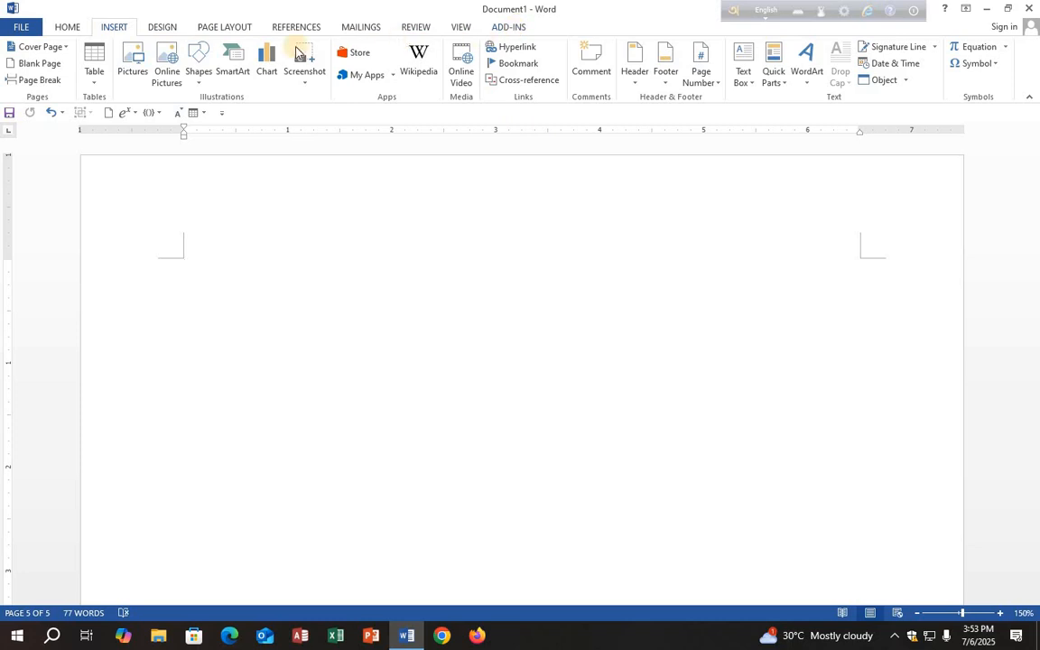
pyautogui.click(94, 87)
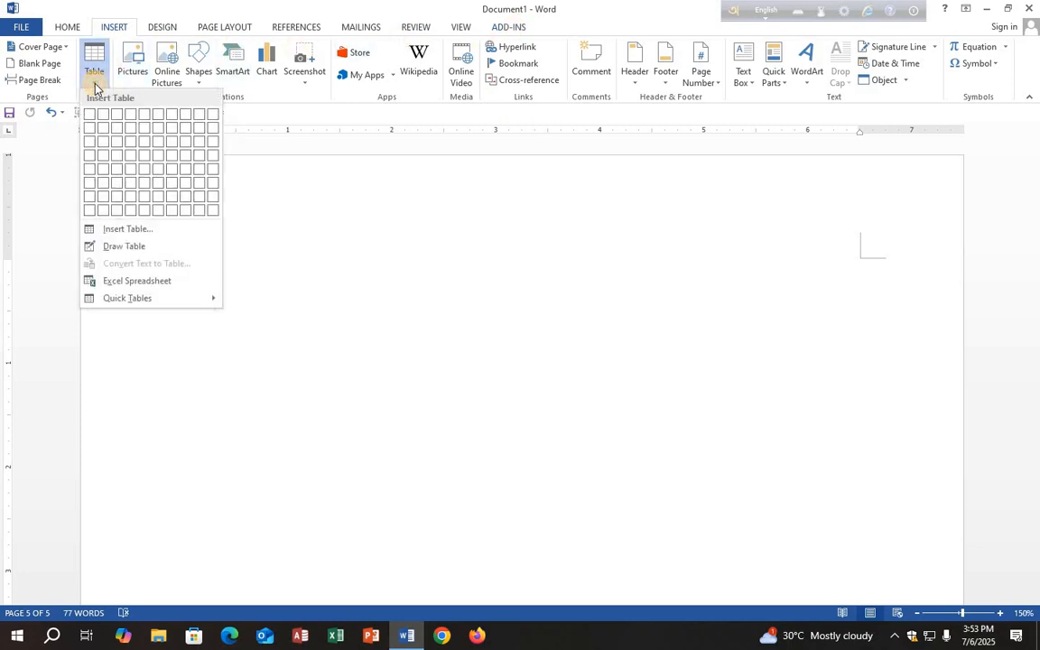
pyautogui.click(119, 237)
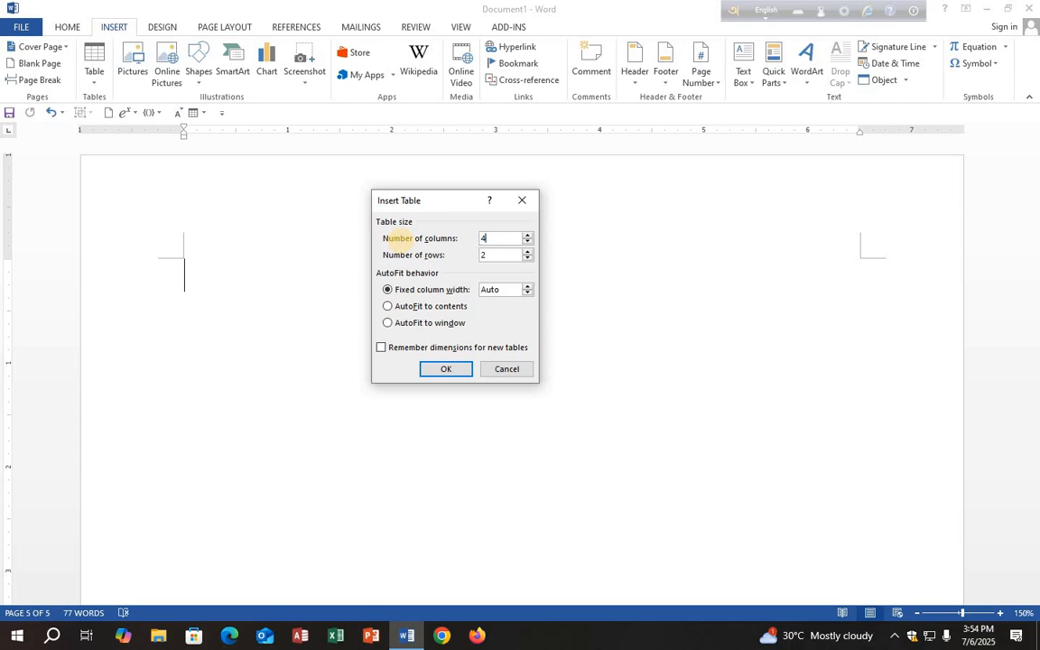
pyautogui.doubleClick(496, 259)
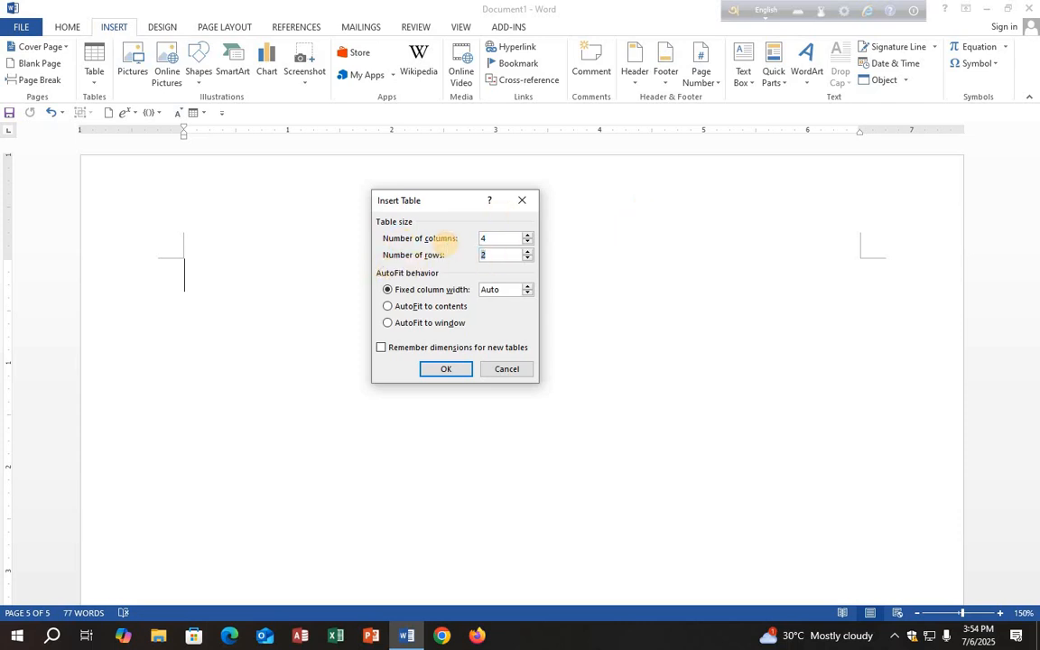
pyautogui.click(442, 369)
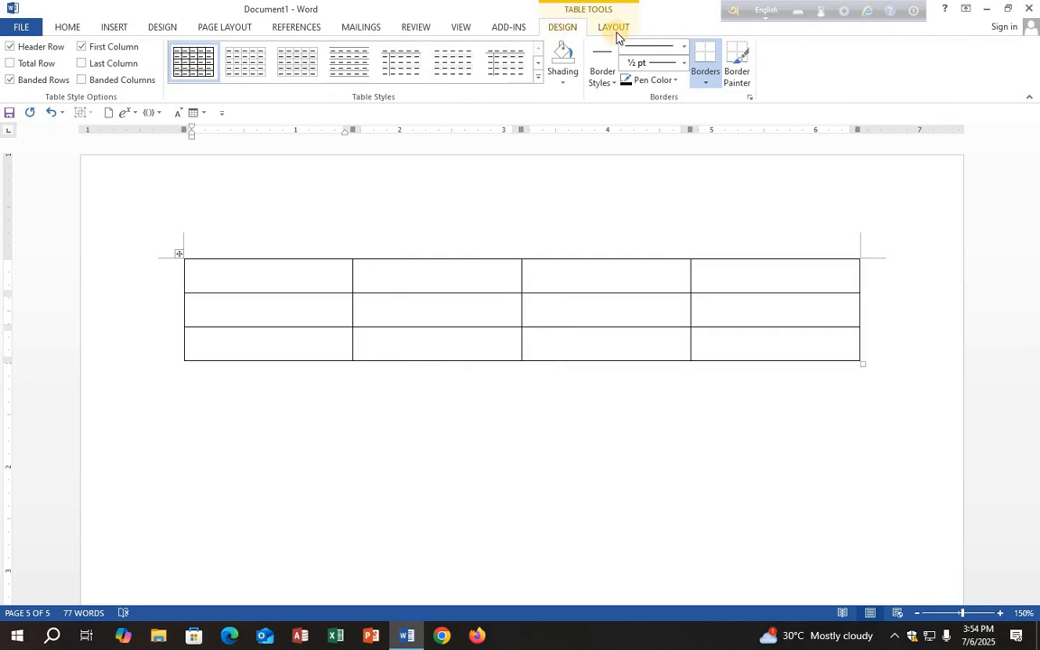
# Step: Compare the contextual table tools with the cursor inside and outside the table, and highlight the table's first column
pyautogui.click(275, 406)
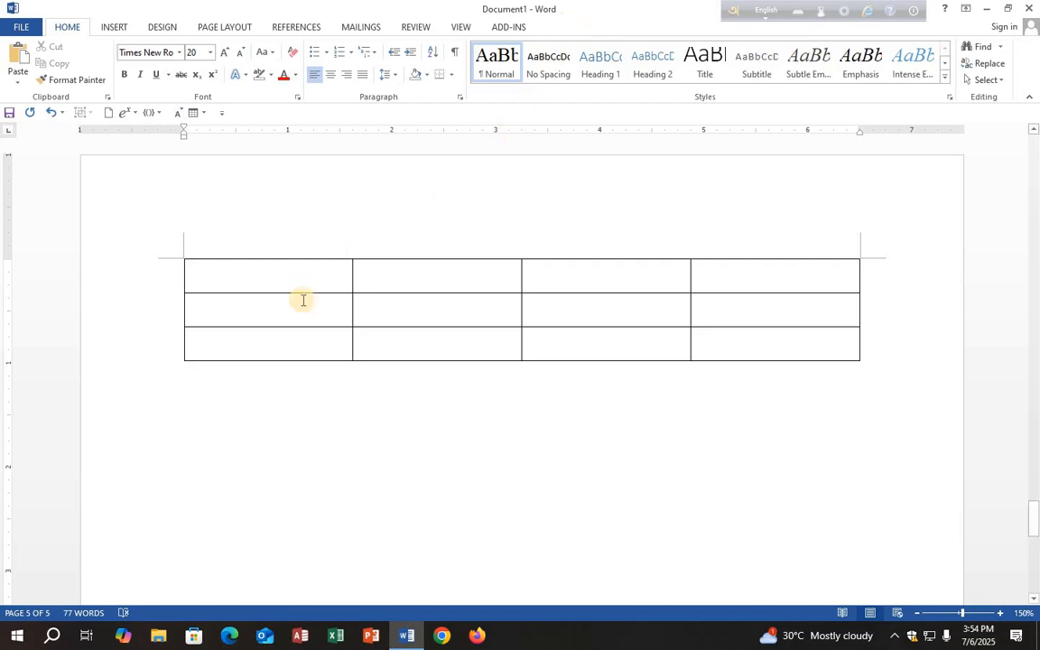
pyautogui.click(260, 278)
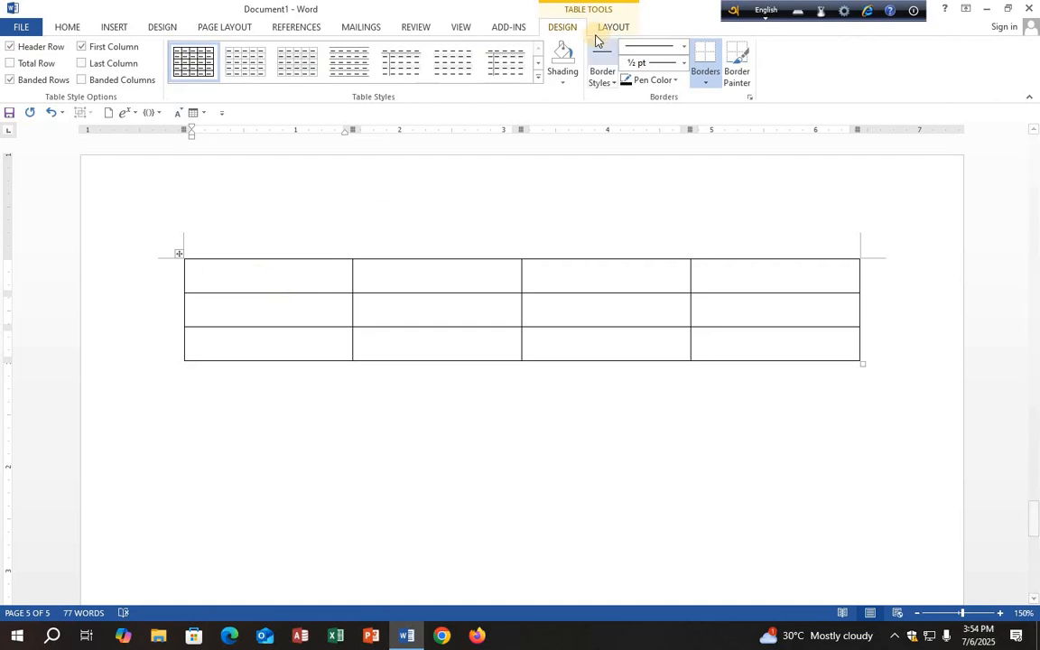
pyautogui.click(442, 399)
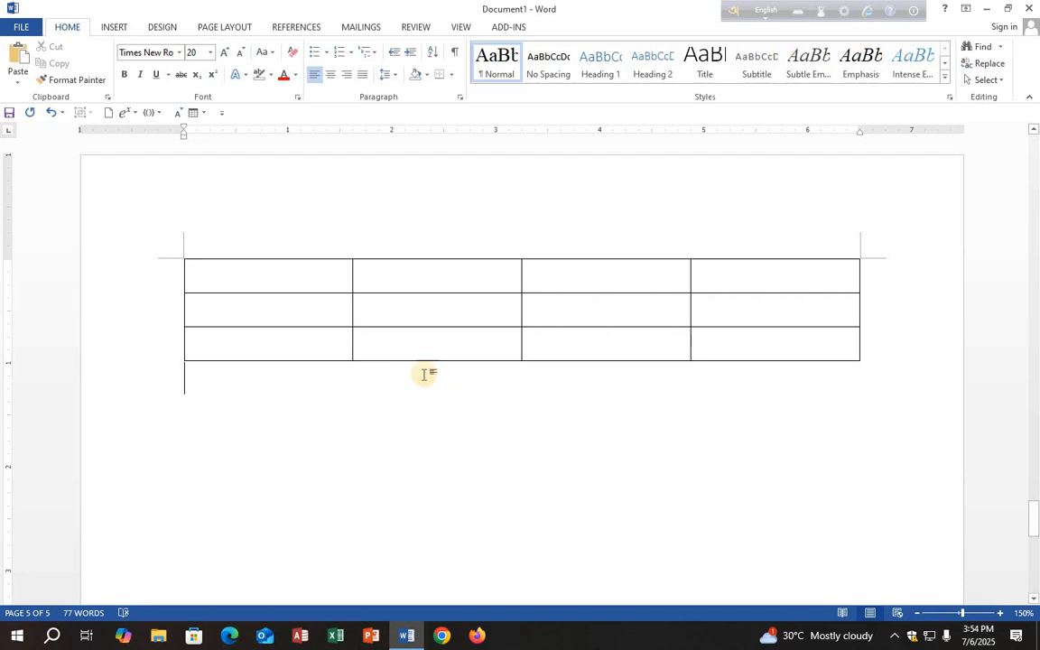
pyautogui.click(298, 276)
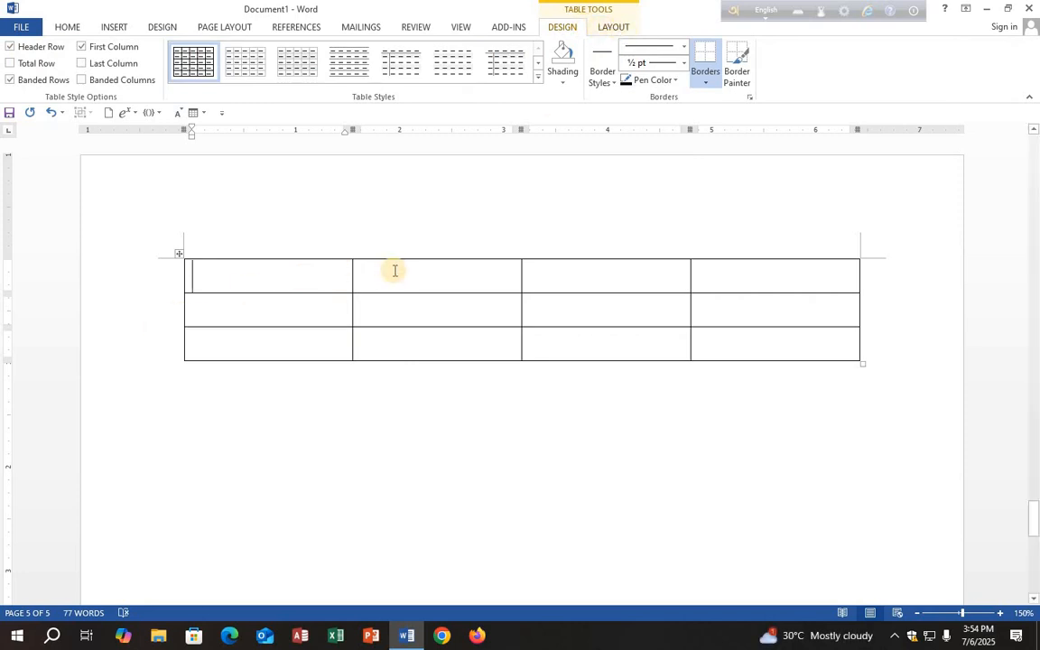
pyautogui.click(267, 253)
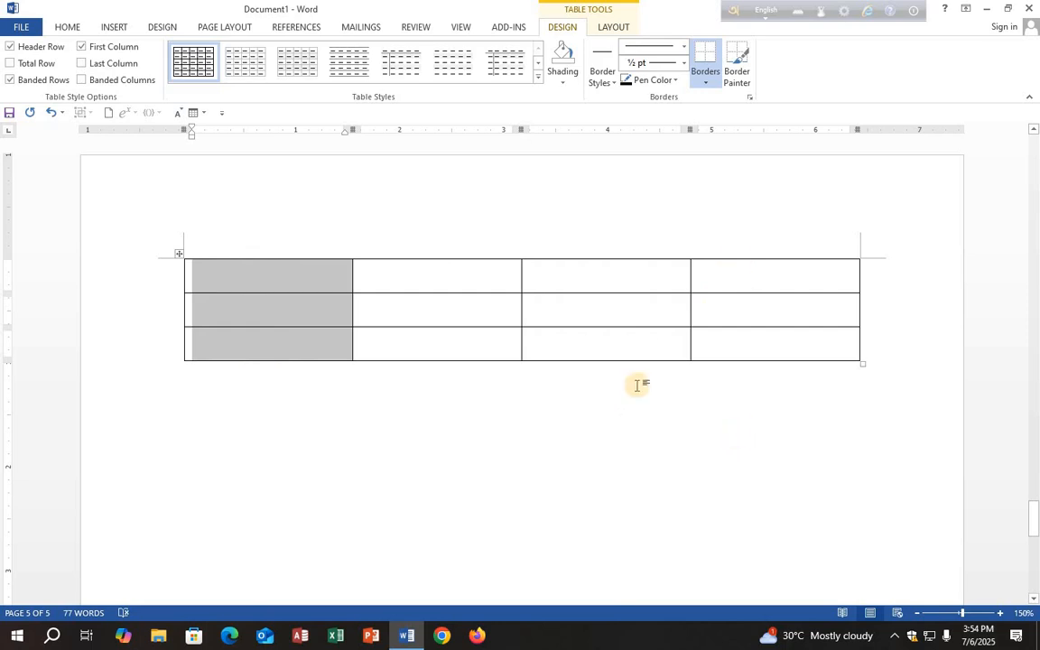
# Step: Number the four cells of the table's first row 1, 2, 3 and 4
pyautogui.click(221, 275)
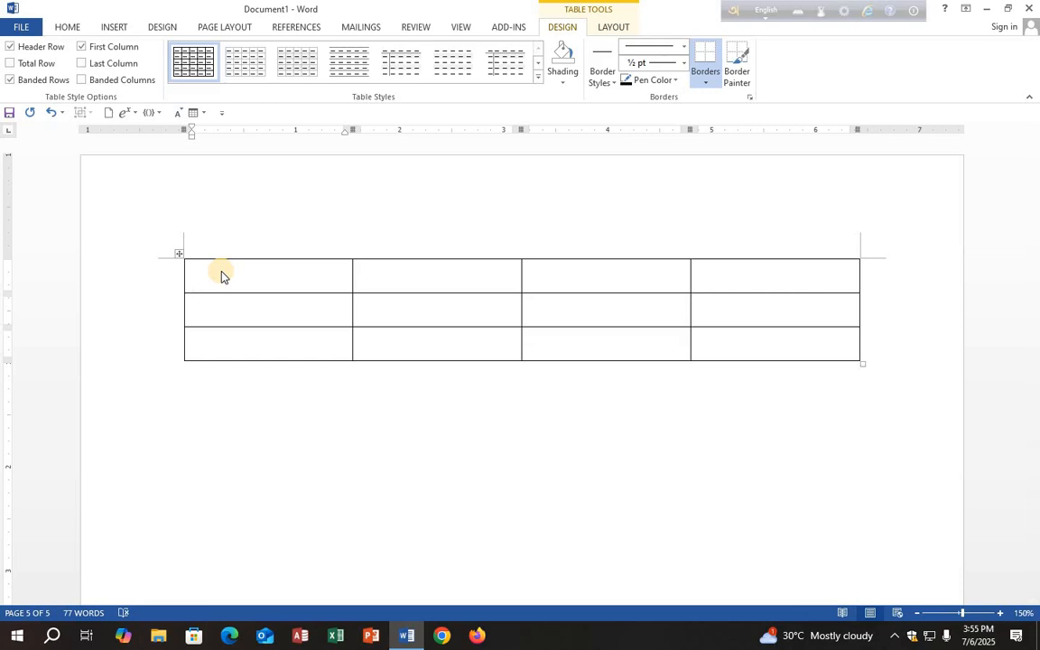
pyautogui.write('1')
pyautogui.press('Tab')
pyautogui.write('2')
pyautogui.press('Tab')
pyautogui.write('3')
pyautogui.press('Tab')
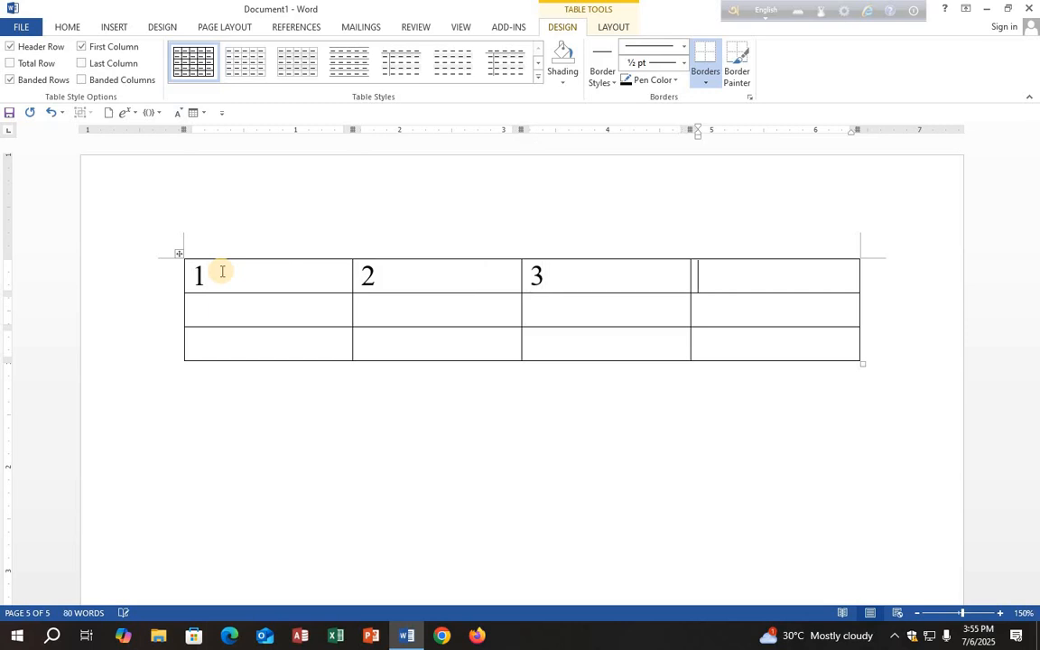
pyautogui.write('4')
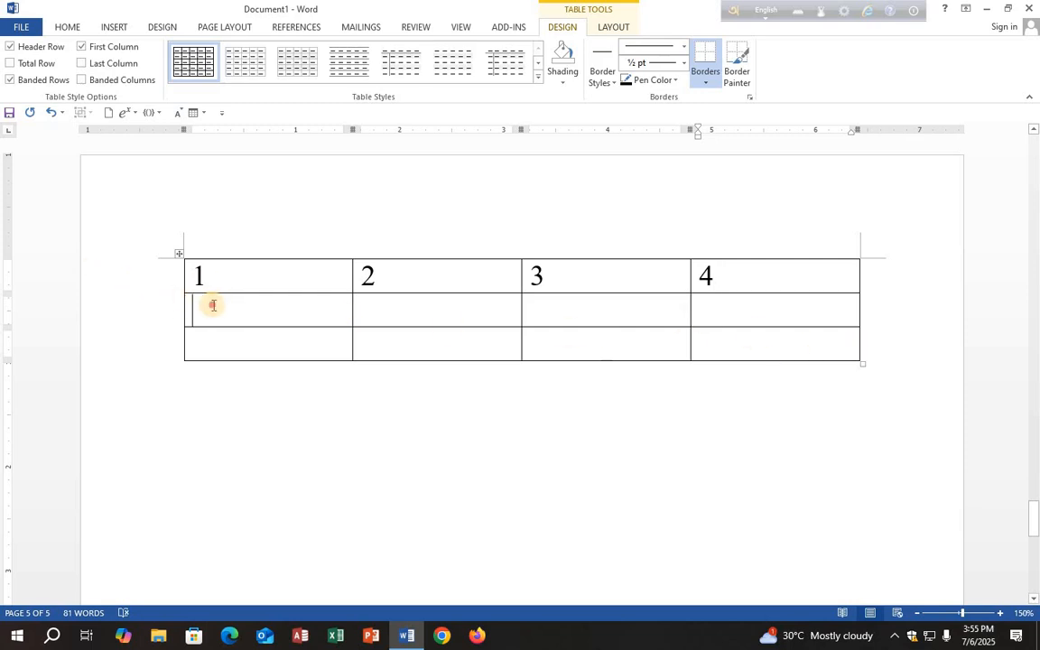
# Step: Number the second and third rows in the table's first column 2 and 3
pyautogui.moveTo(213, 305); pyautogui.dragTo(779, 261)
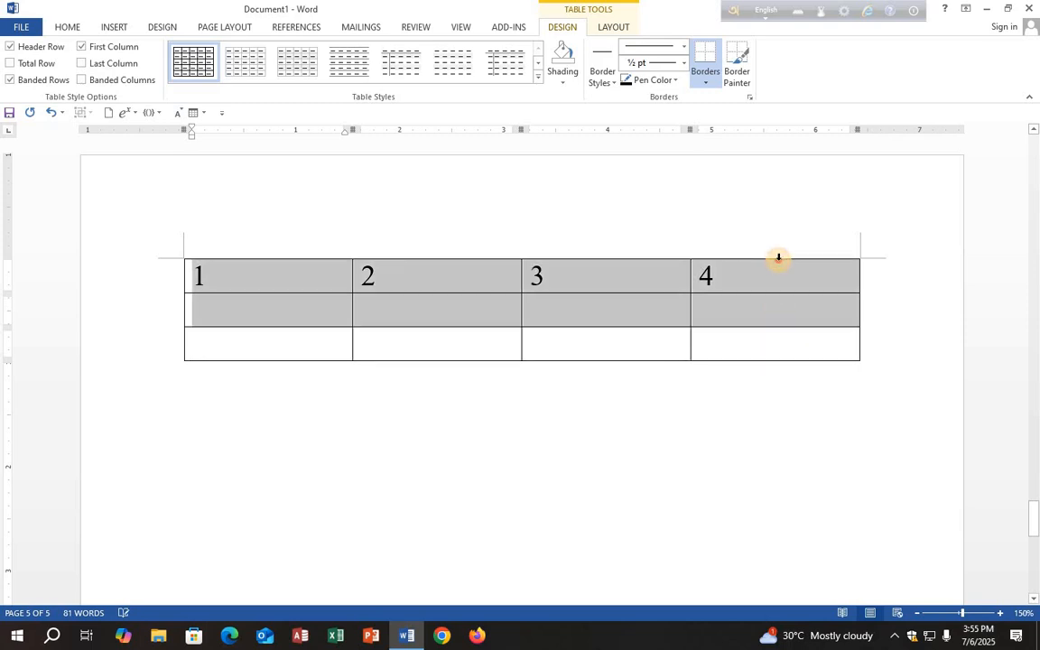
pyautogui.click(223, 306)
pyautogui.write('2')
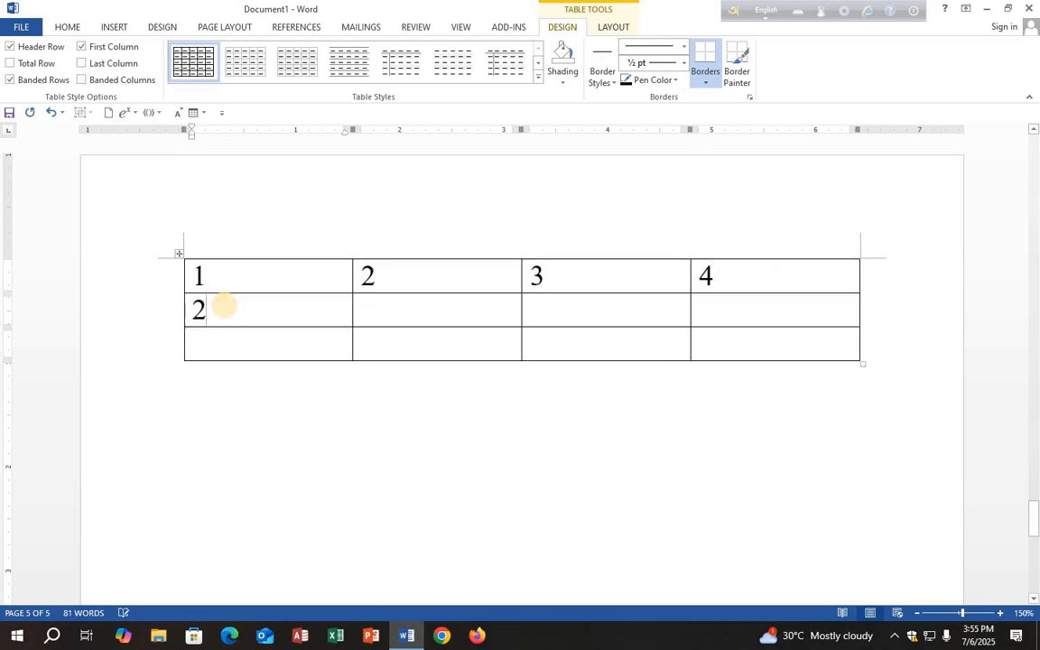
pyautogui.press('Tab')
pyautogui.click(200, 336)
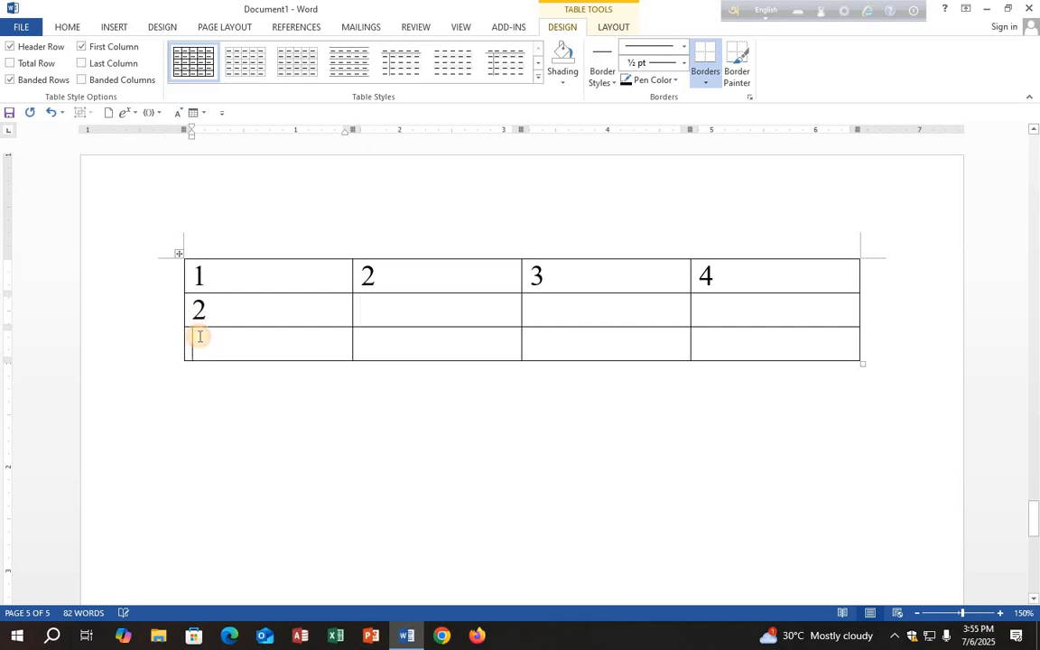
pyautogui.write('3')
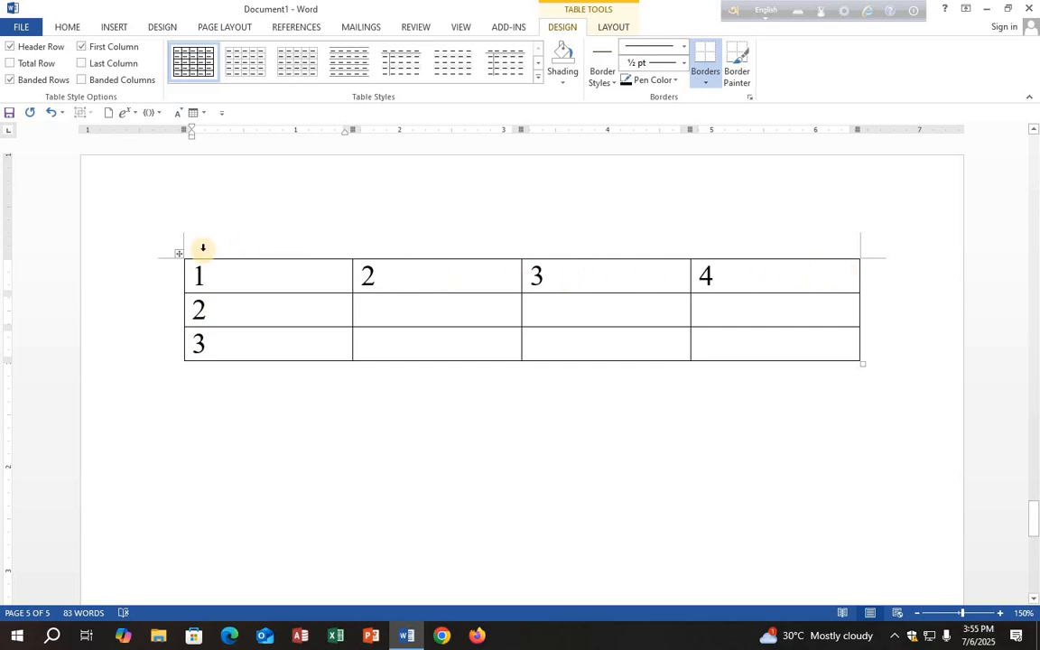
# Step: Fill the remaining cells of the table's second row with the sample text "erer", "wer" and "we"
pyautogui.click(431, 310)
pyautogui.write('erer')
pyautogui.click(654, 316)
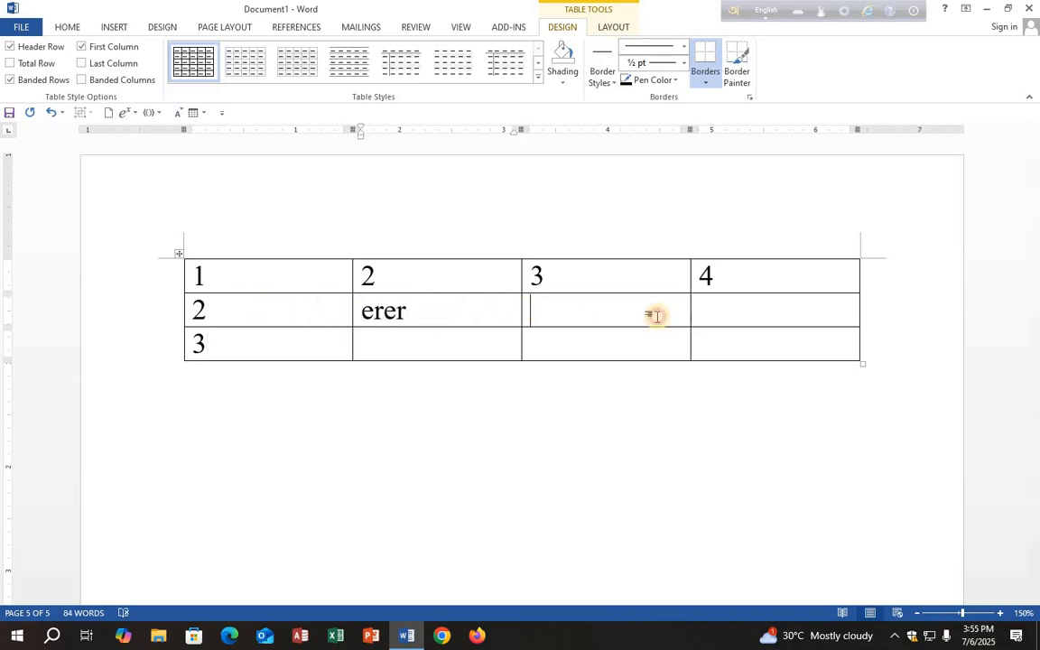
pyautogui.write('wer')
pyautogui.click(781, 317)
pyautogui.write('we')
# Step: Fill the third row's empty cells with "wer", "we" and "we", and append "we" to the 3 in its first cell
pyautogui.click(781, 343)
pyautogui.write('we')
pyautogui.click(651, 336)
pyautogui.write('we')
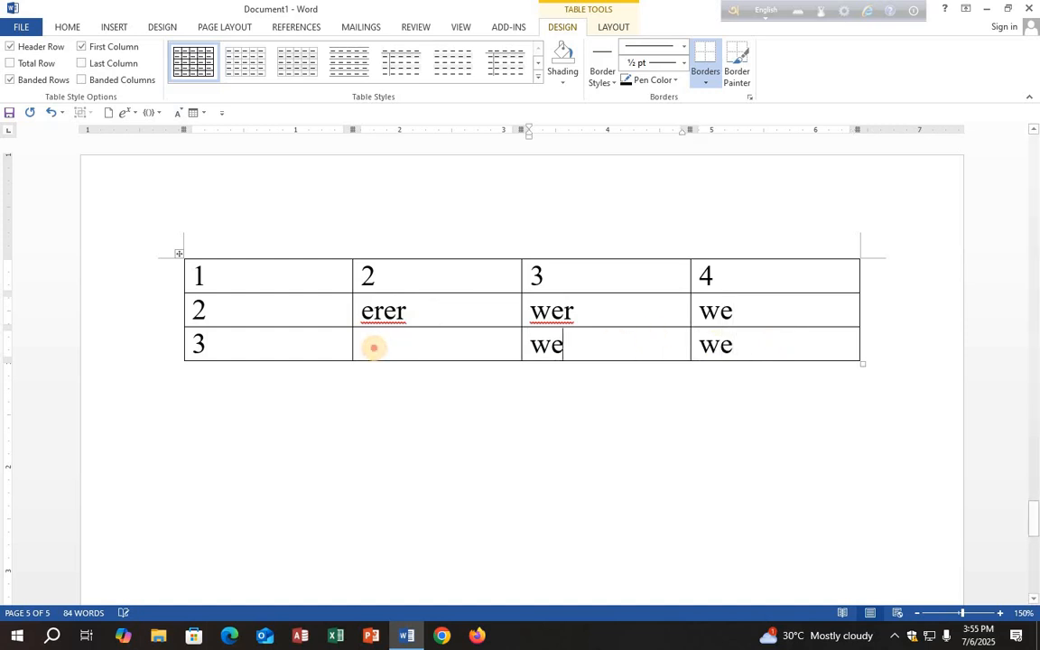
pyautogui.click(377, 344)
pyautogui.write('wer')
pyautogui.click(312, 344)
pyautogui.write('we')
pyautogui.click(307, 314)
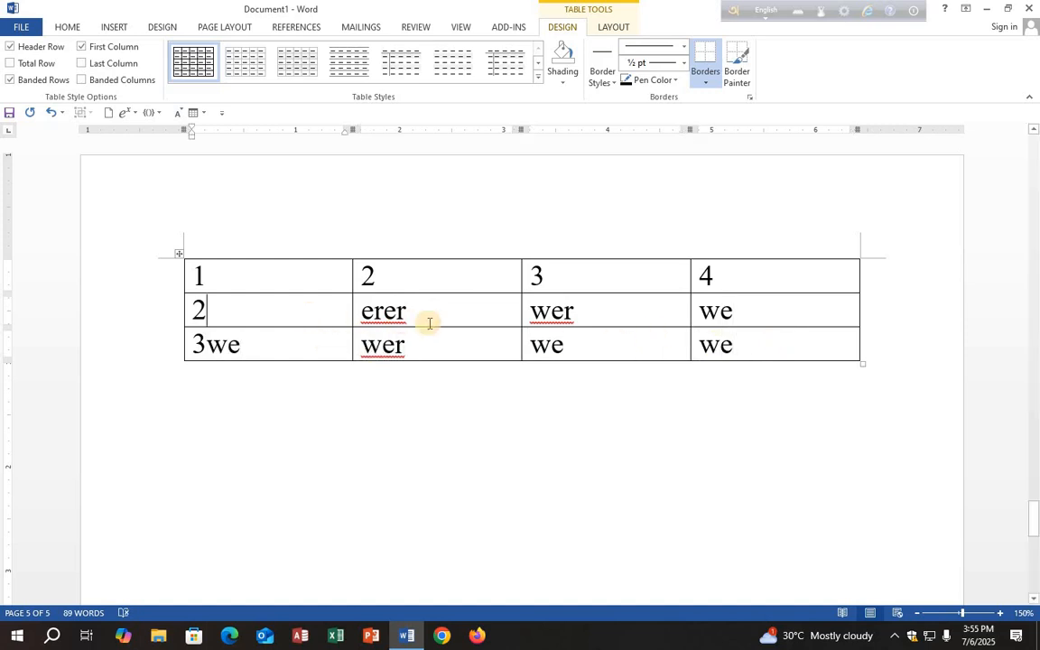
# Step: Apply the orange grid table style with a solid header row and banded rows to the whole table
pyautogui.moveTo(430, 318); pyautogui.dragTo(365, 309)
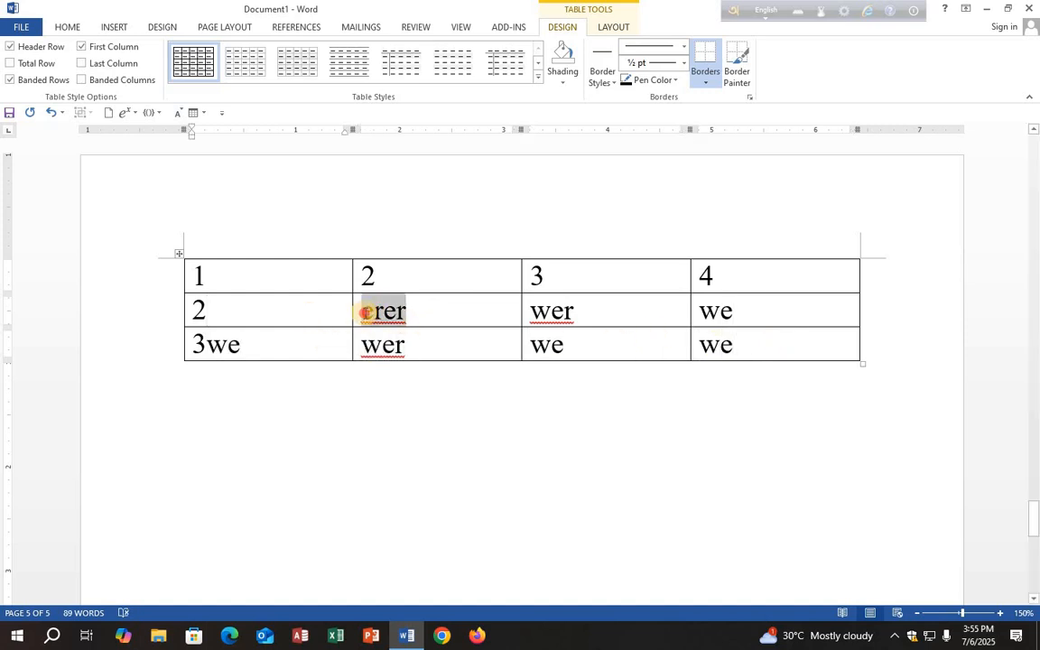
pyautogui.click(181, 255)
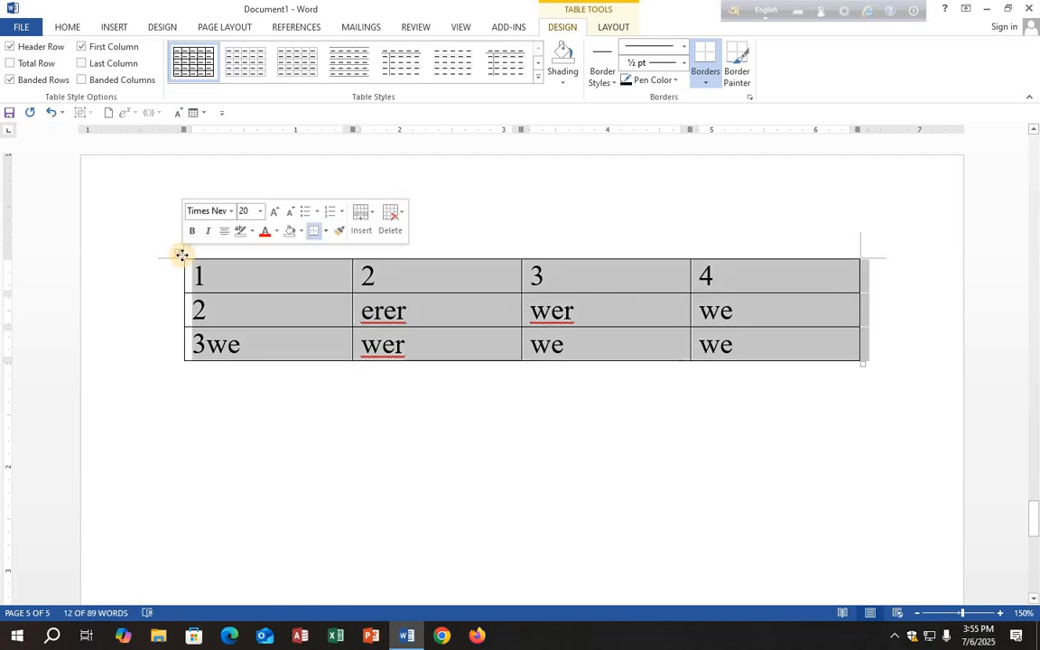
pyautogui.click(540, 77)
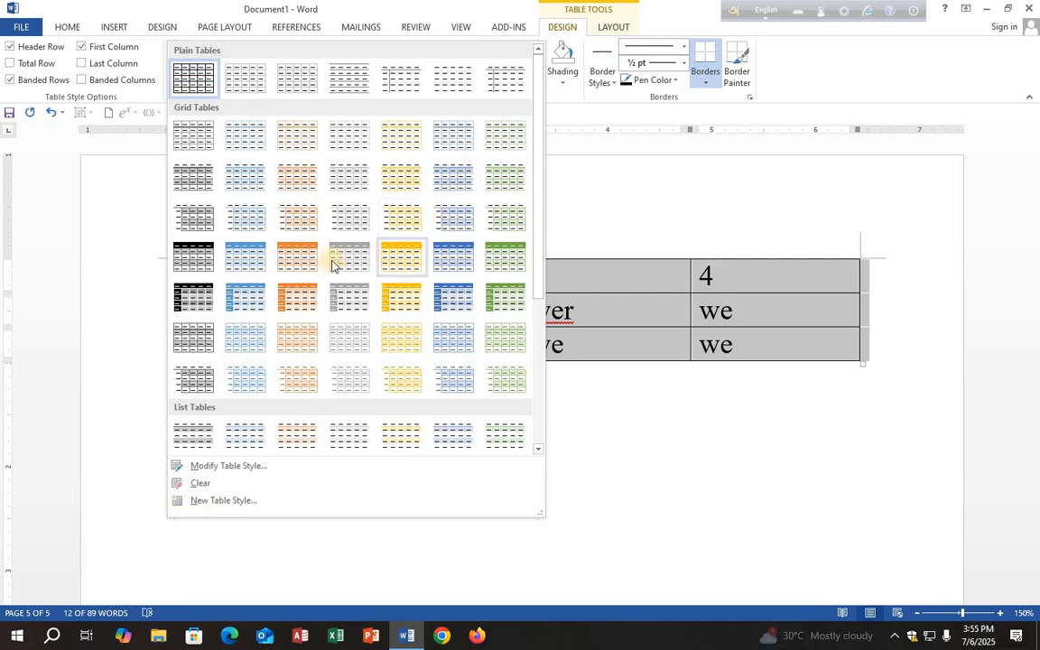
pyautogui.click(290, 257)
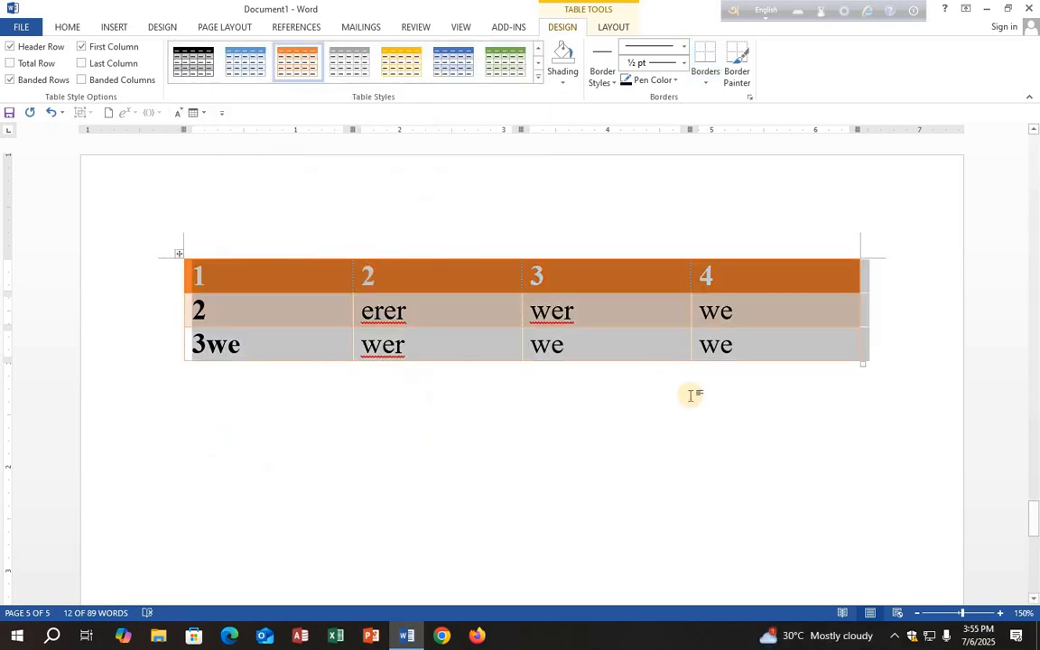
# Step: Try the green grid table style with a solid header row and first column on the table, and switch to its blue variant
pyautogui.click(1001, 613)
pyautogui.click(1000, 613)
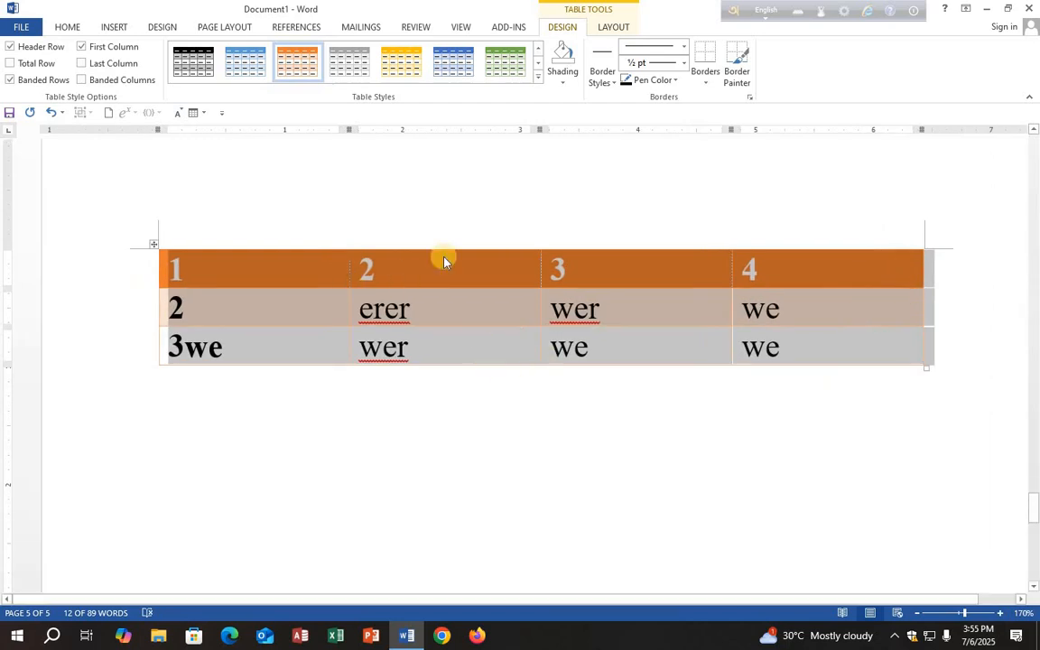
pyautogui.click(538, 76)
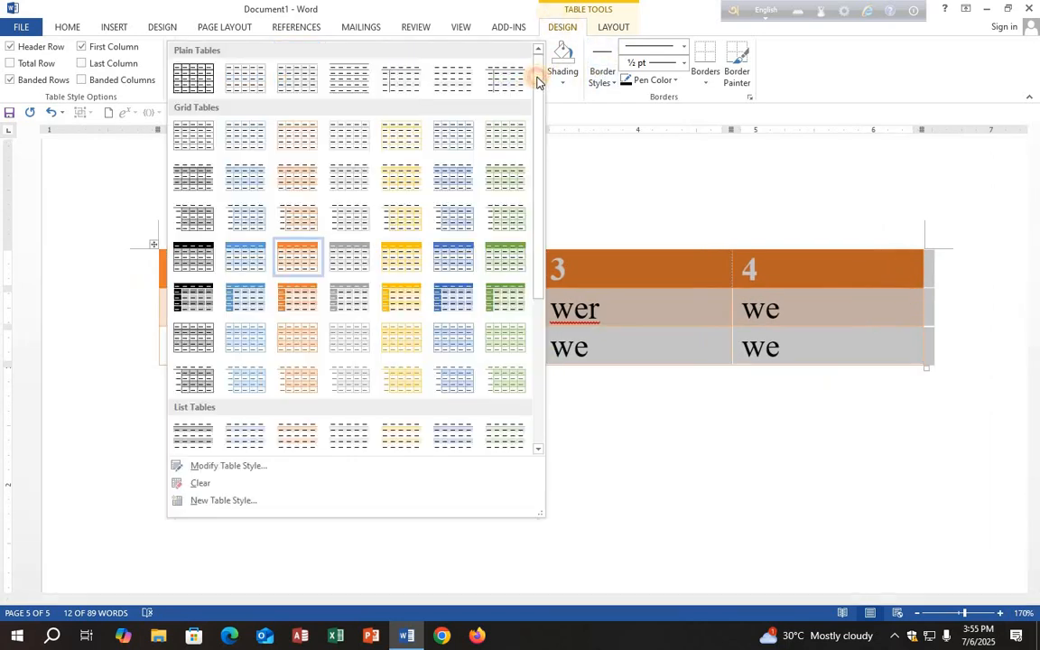
pyautogui.click(509, 299)
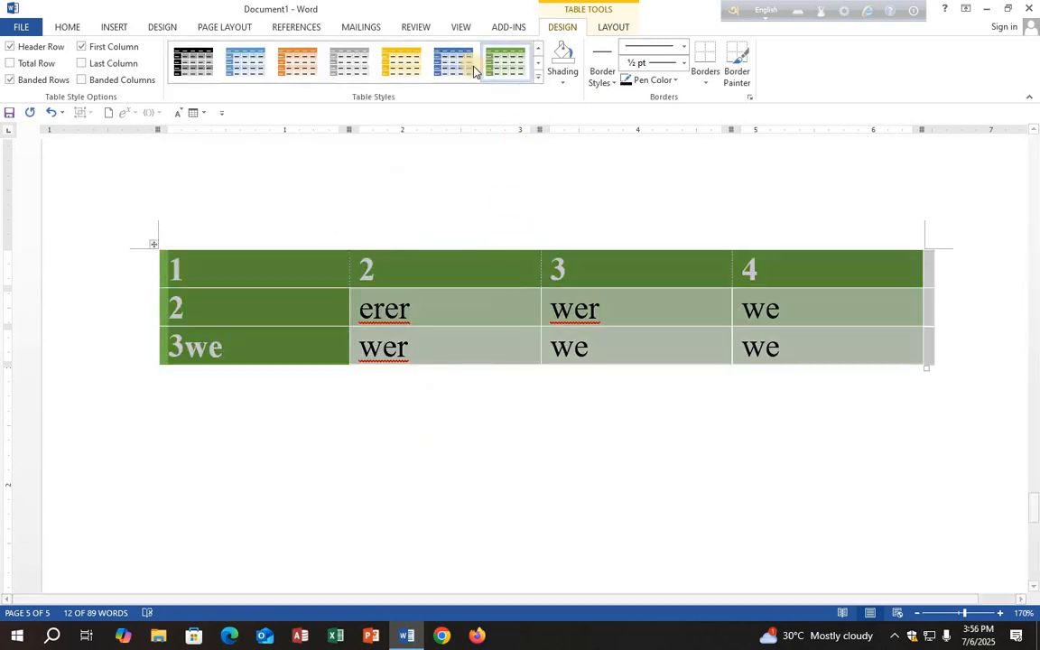
pyautogui.click(447, 61)
# Step: Apply the plain table style with simple black gridlines to the whole table
pyautogui.click(539, 80)
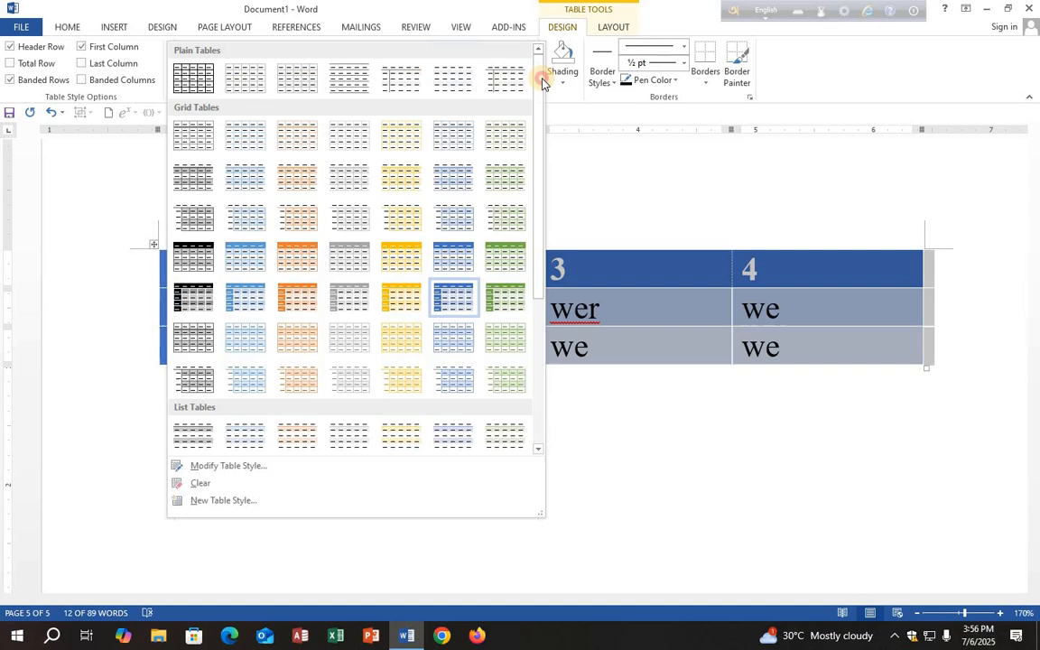
pyautogui.click(189, 87)
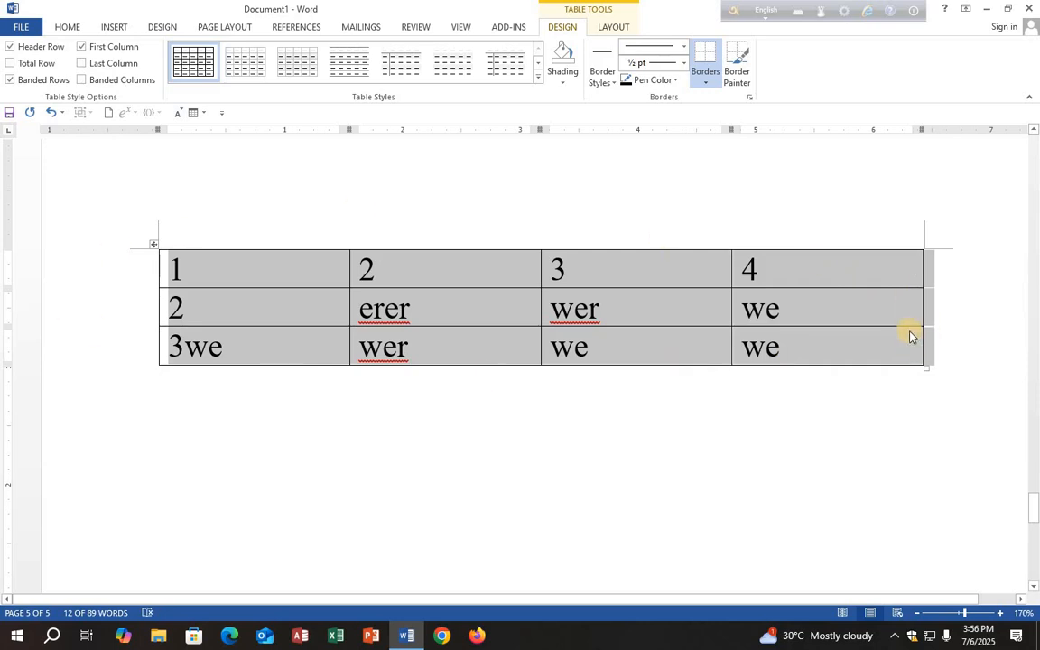
# Step: Shade the whole table dark gray and reset the shading to No Color
pyautogui.click(563, 82)
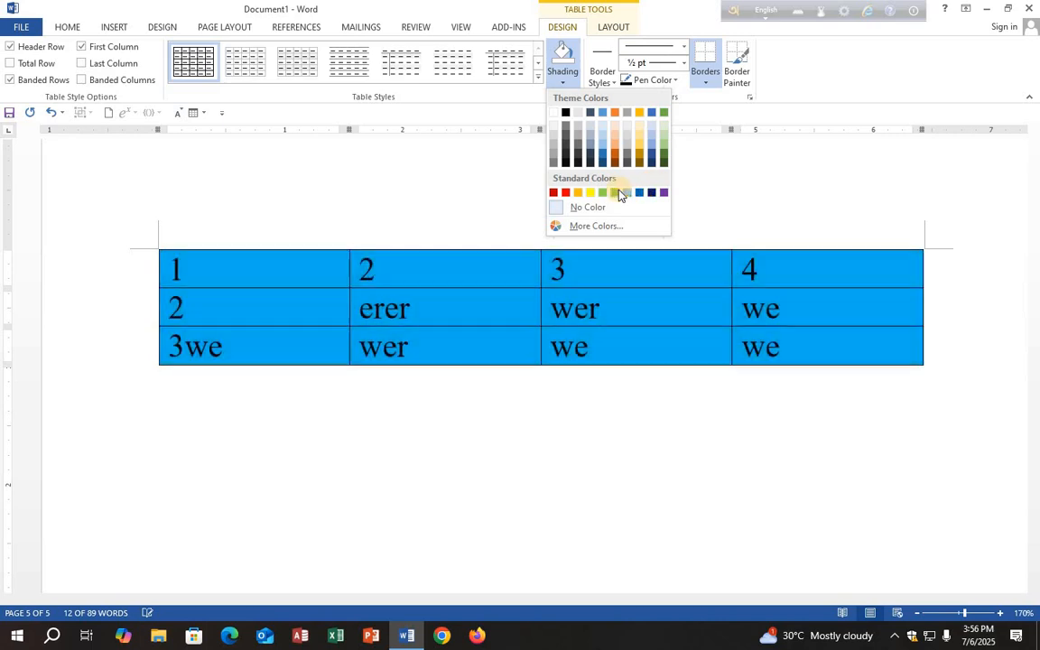
pyautogui.click(572, 153)
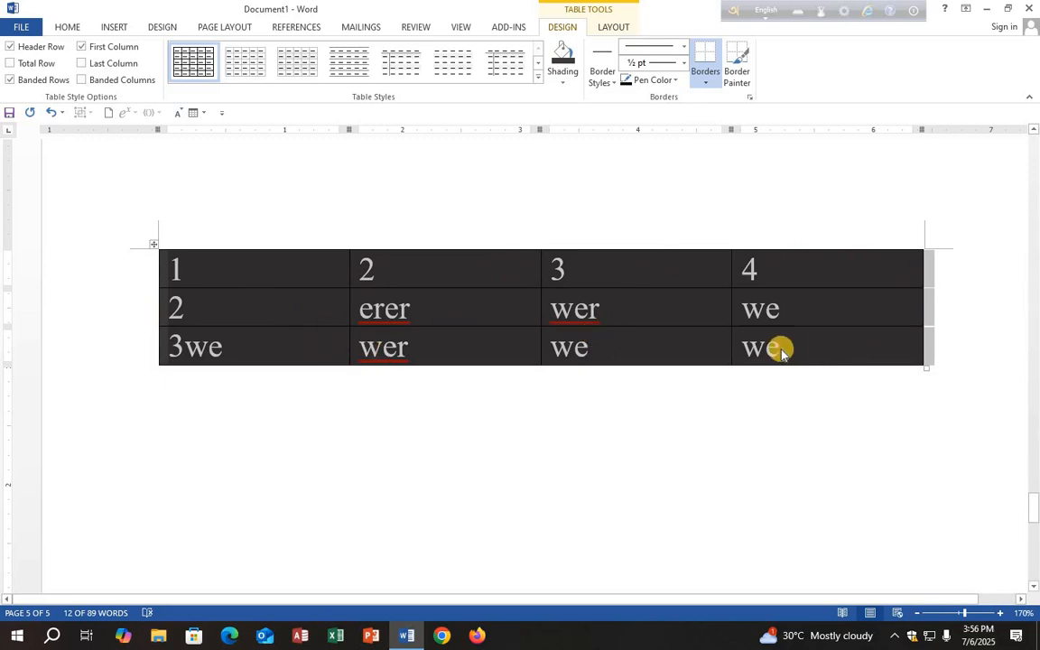
pyautogui.click(564, 86)
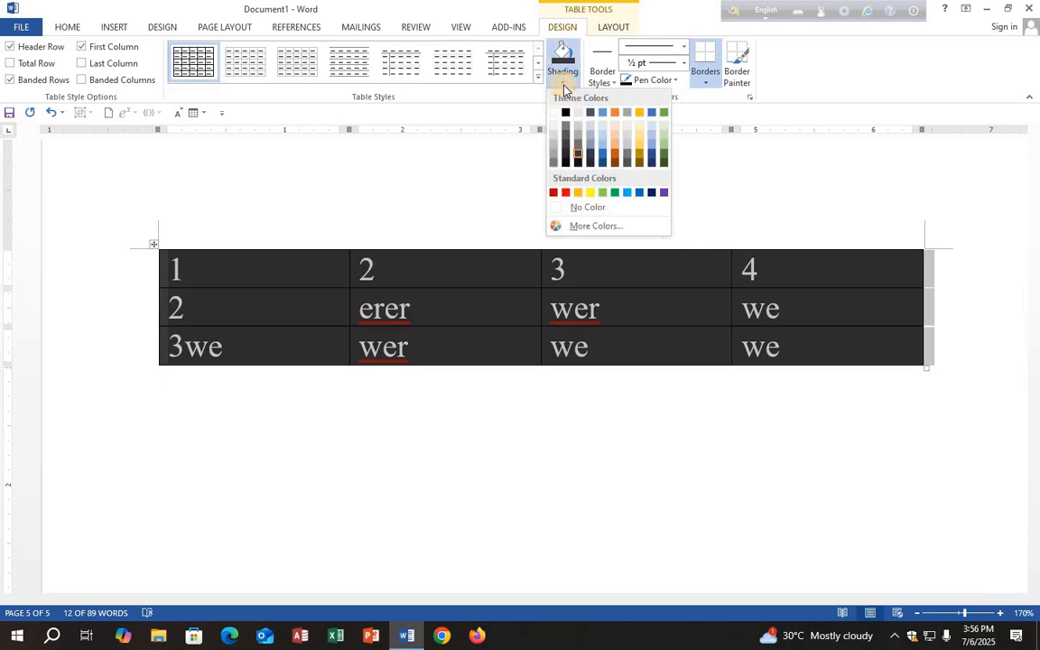
pyautogui.click(582, 206)
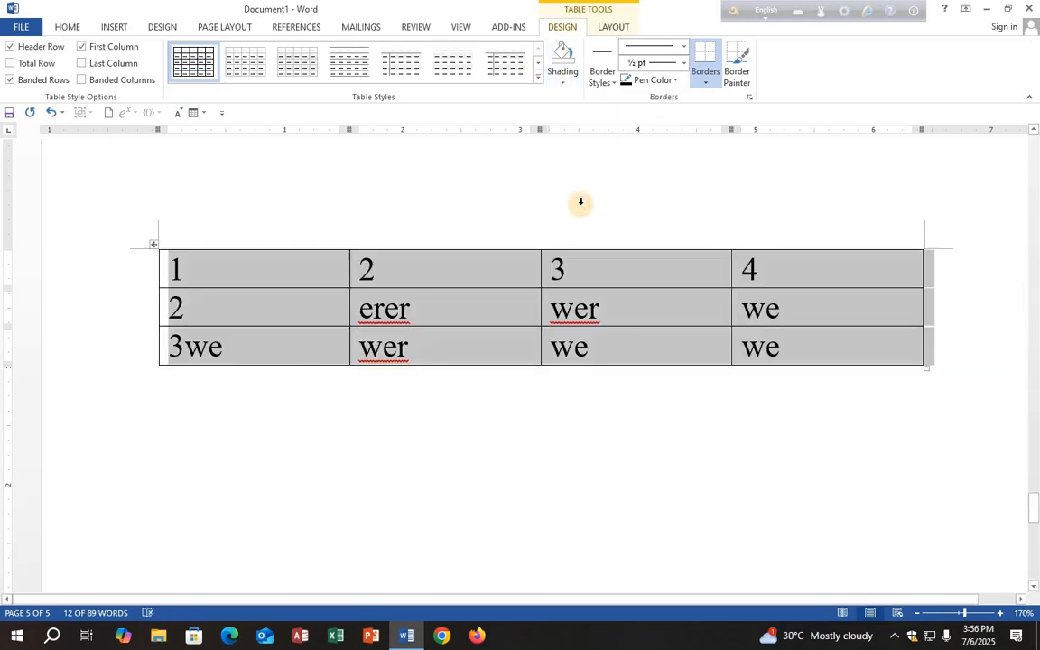
pyautogui.click(534, 425)
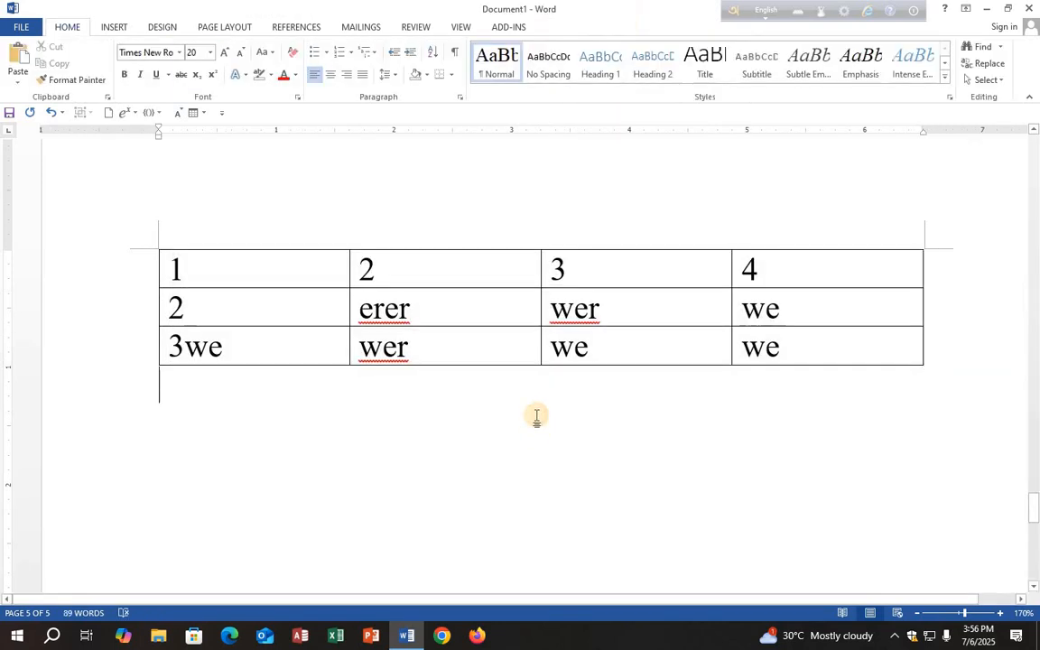
# Step: Apply a ½ pt black triple-line style to all borders of the table
pyautogui.click(154, 244)
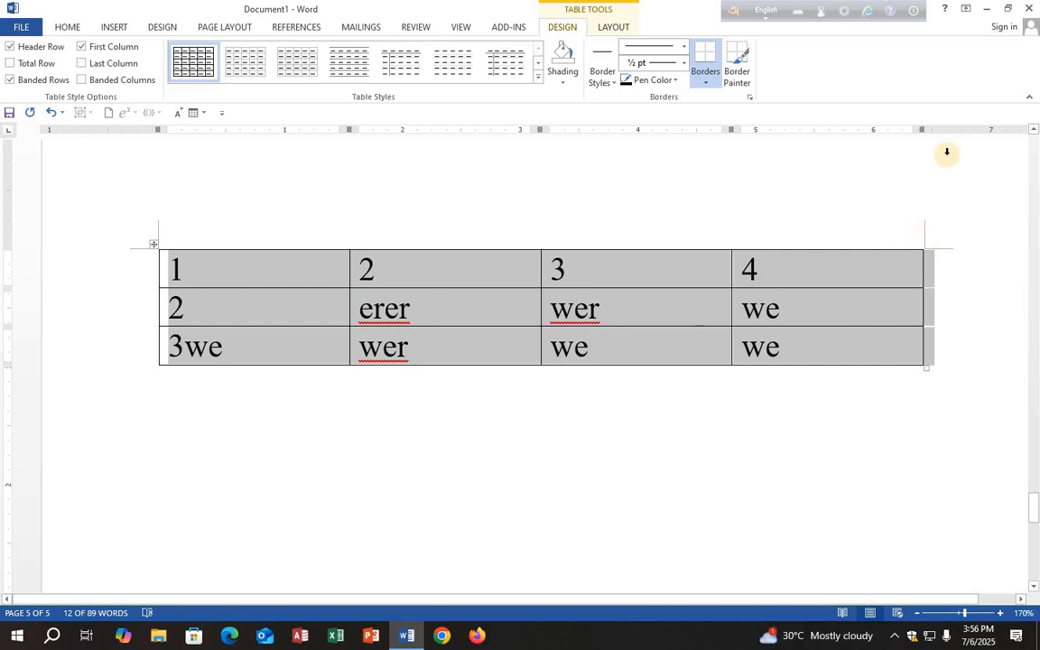
pyautogui.click(614, 84)
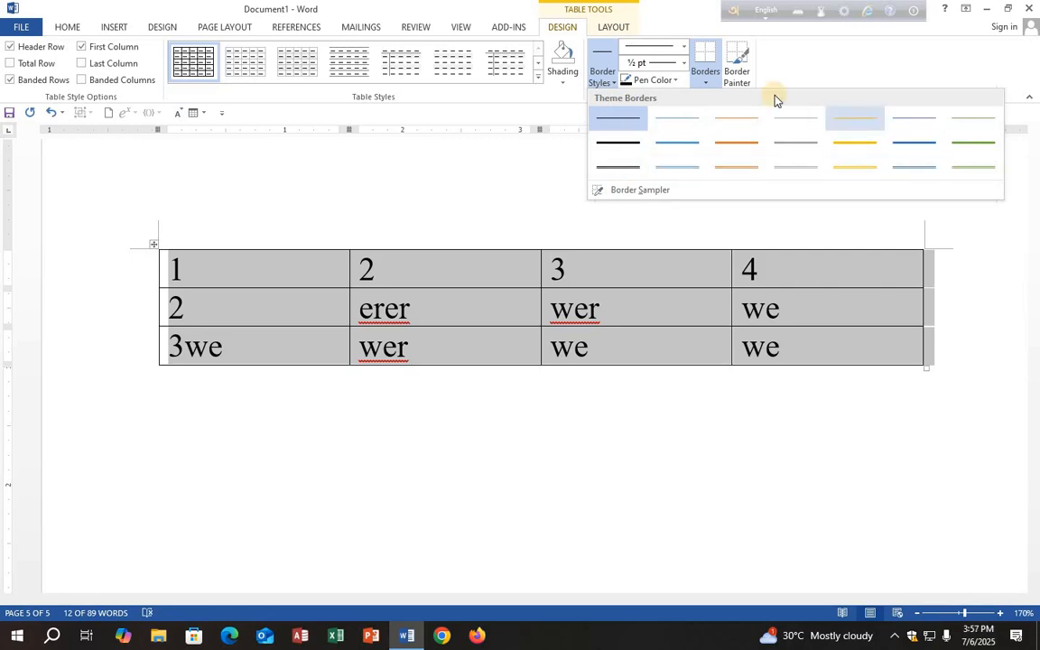
pyautogui.click(684, 49)
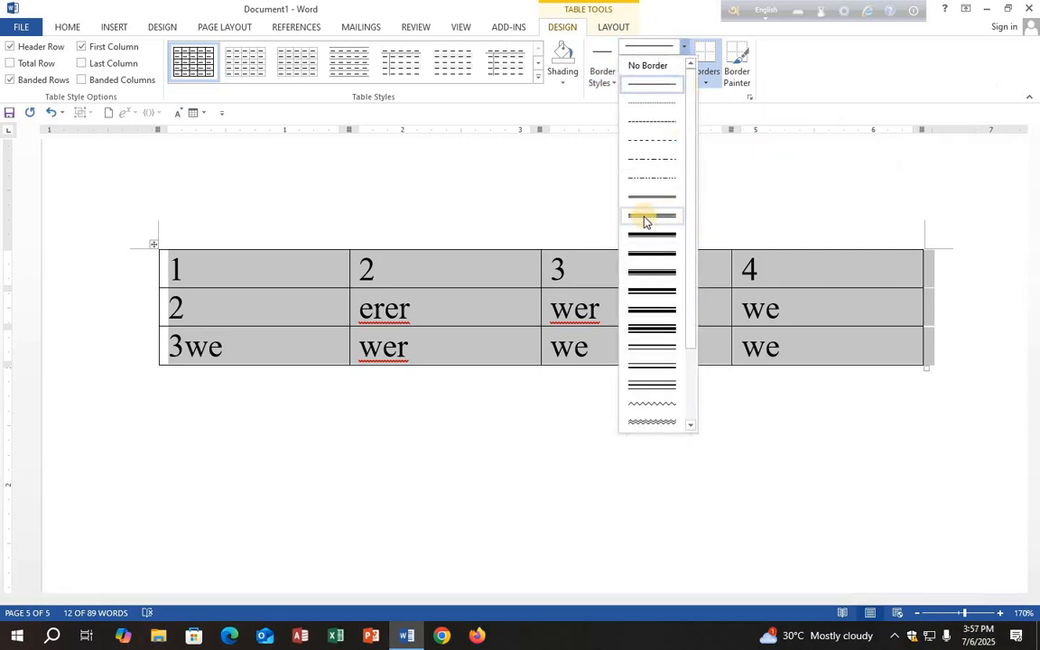
pyautogui.click(644, 219)
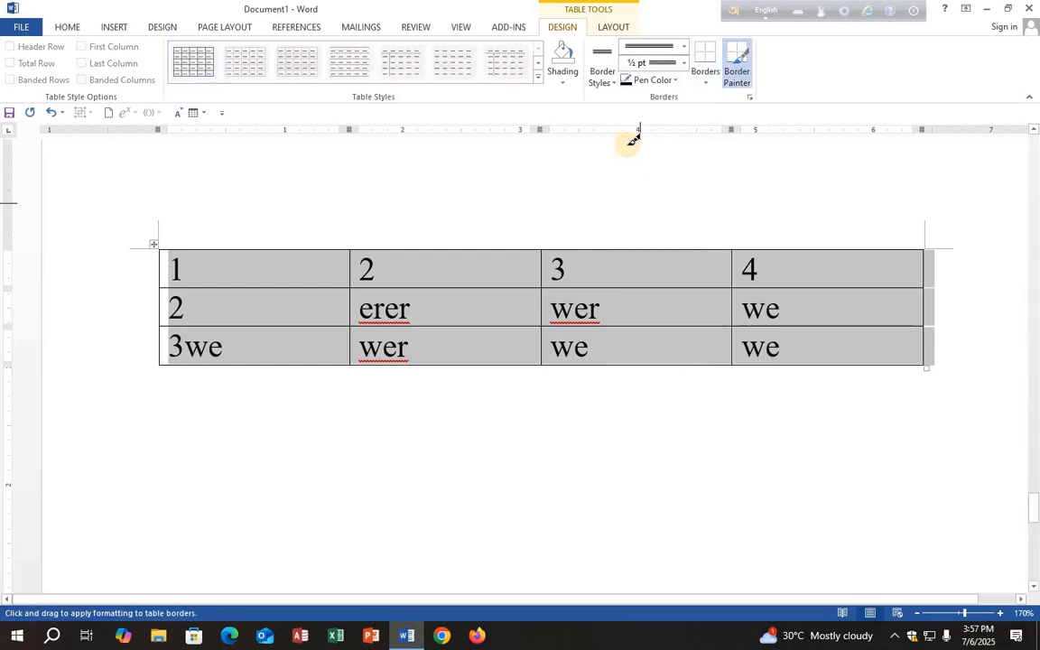
pyautogui.click(706, 82)
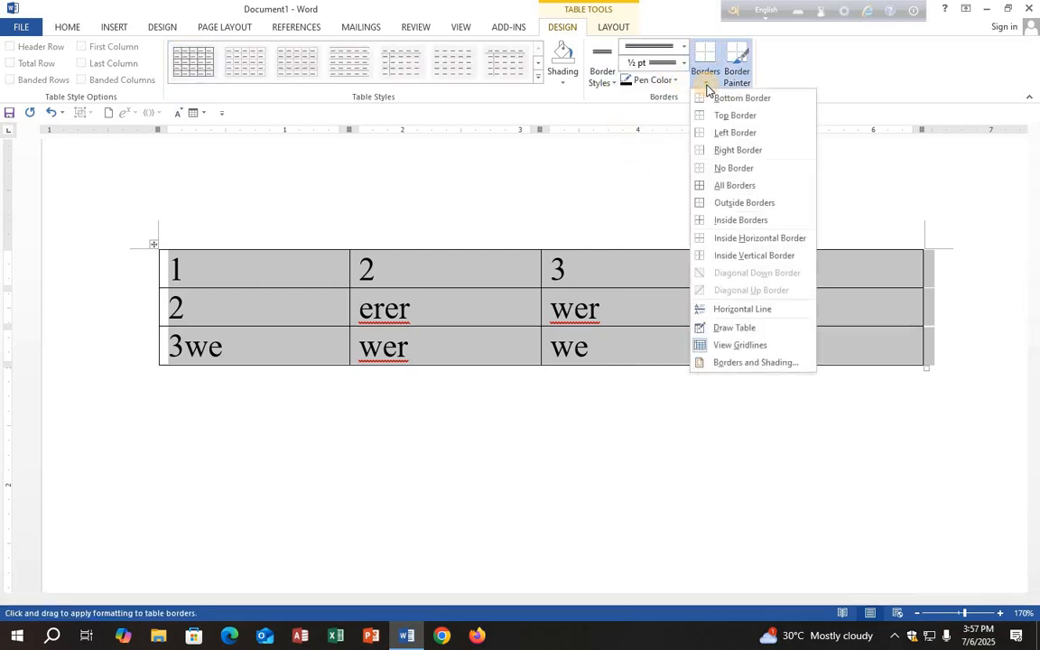
pyautogui.click(728, 184)
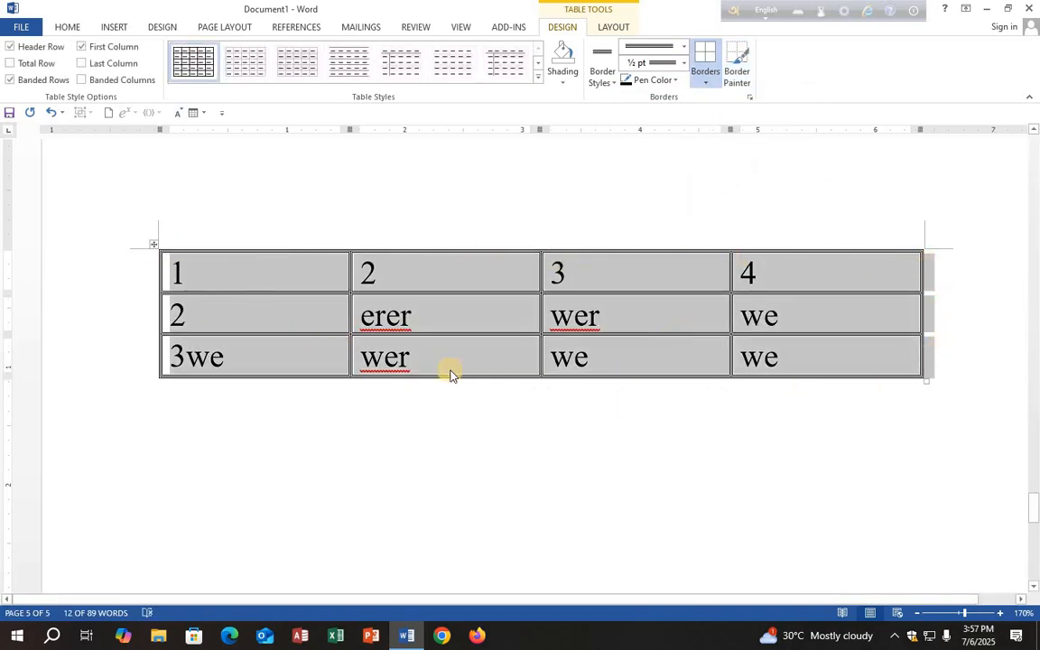
# Step: Recolor all the table's borders red
pyautogui.click(673, 81)
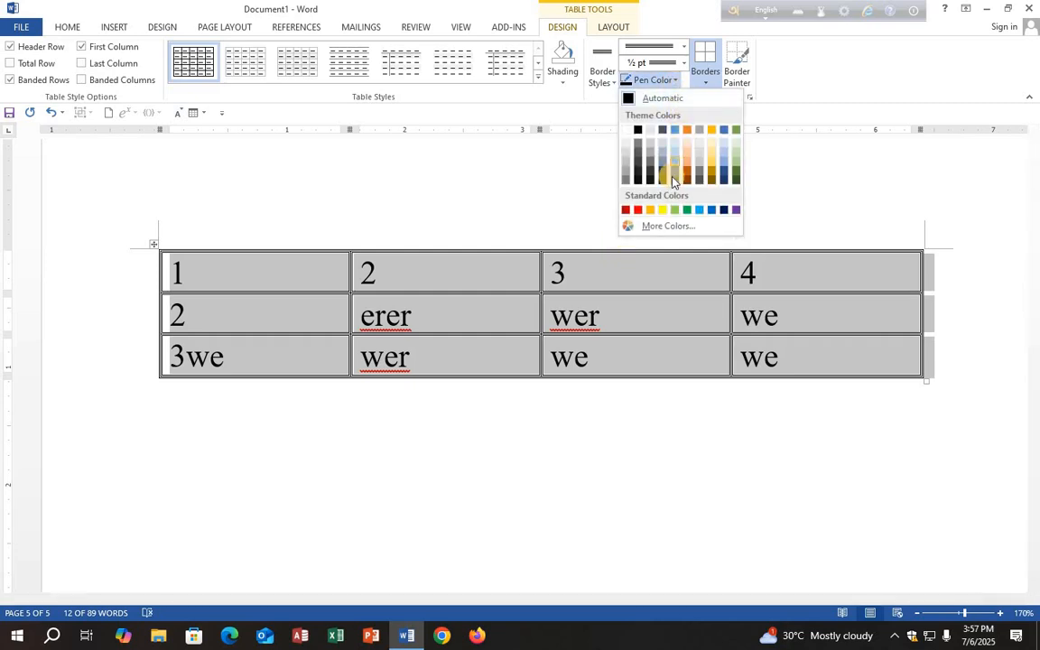
pyautogui.click(636, 210)
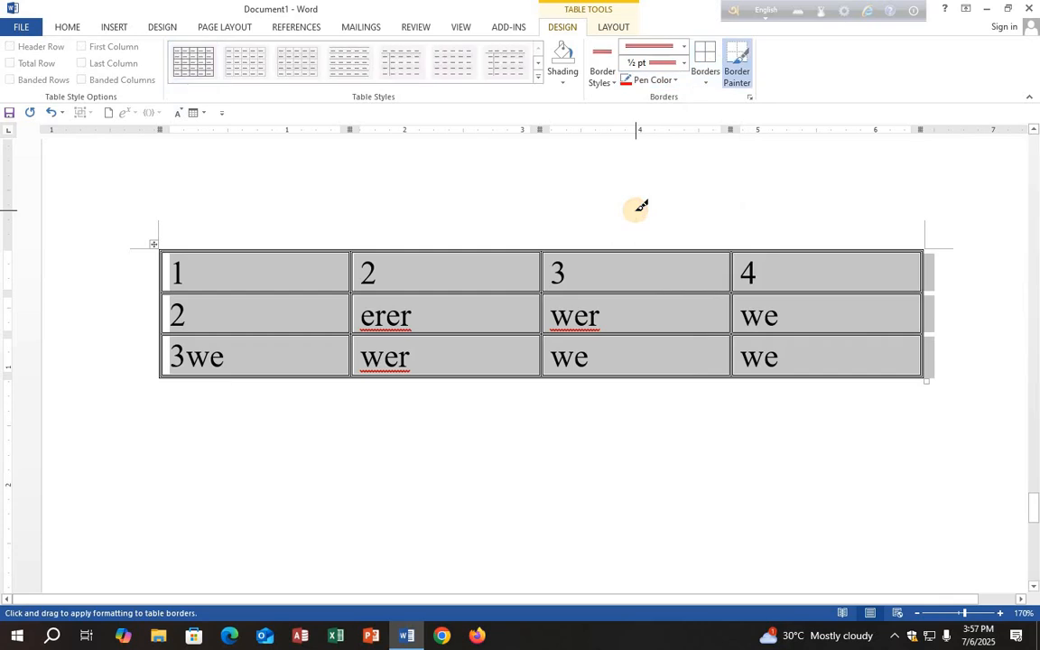
pyautogui.click(700, 58)
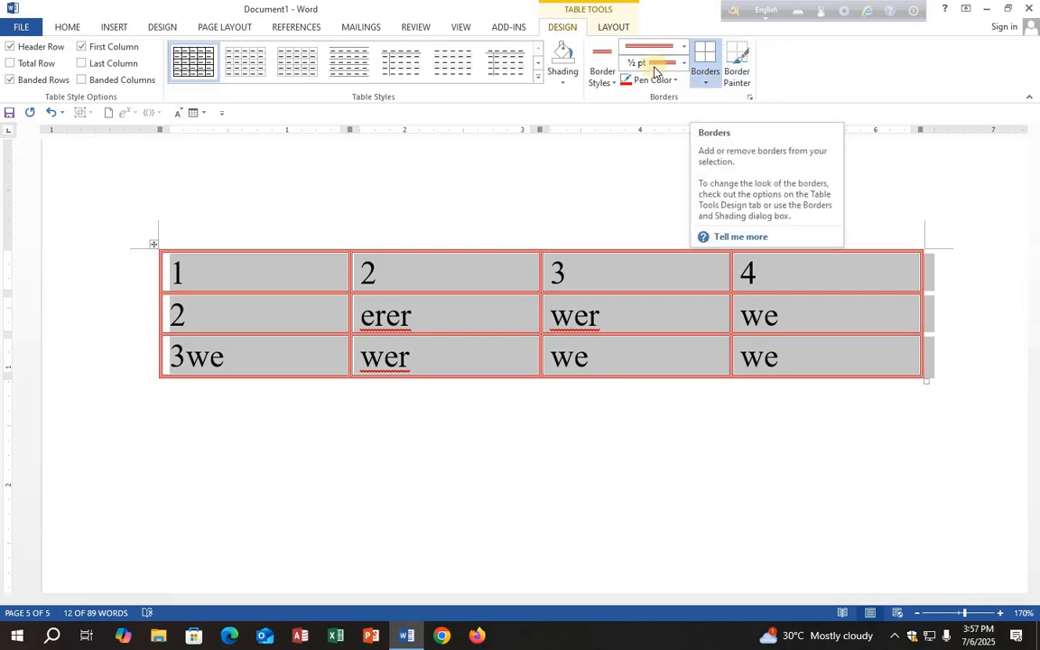
# Step: Apply the single ½ pt black theme border style to all borders of the table
pyautogui.click(614, 83)
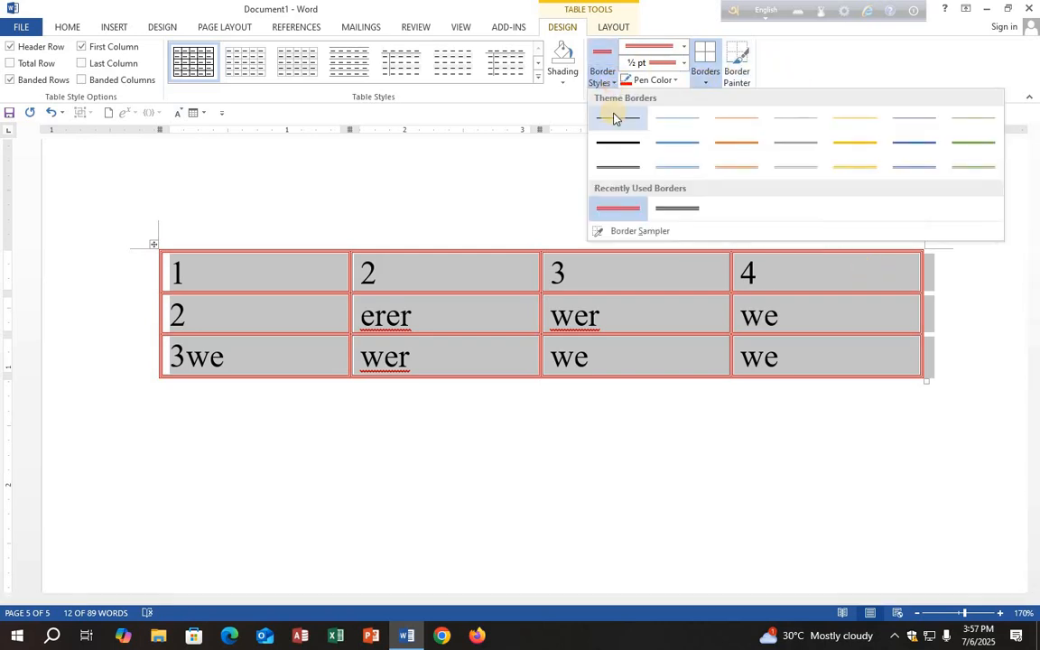
pyautogui.click(615, 120)
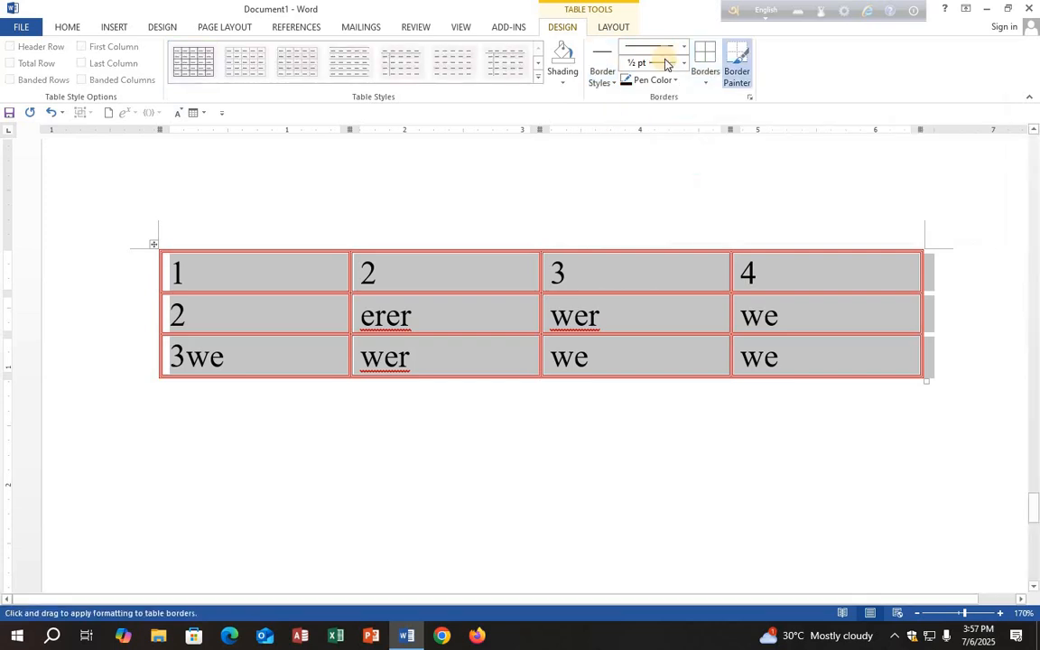
pyautogui.click(712, 56)
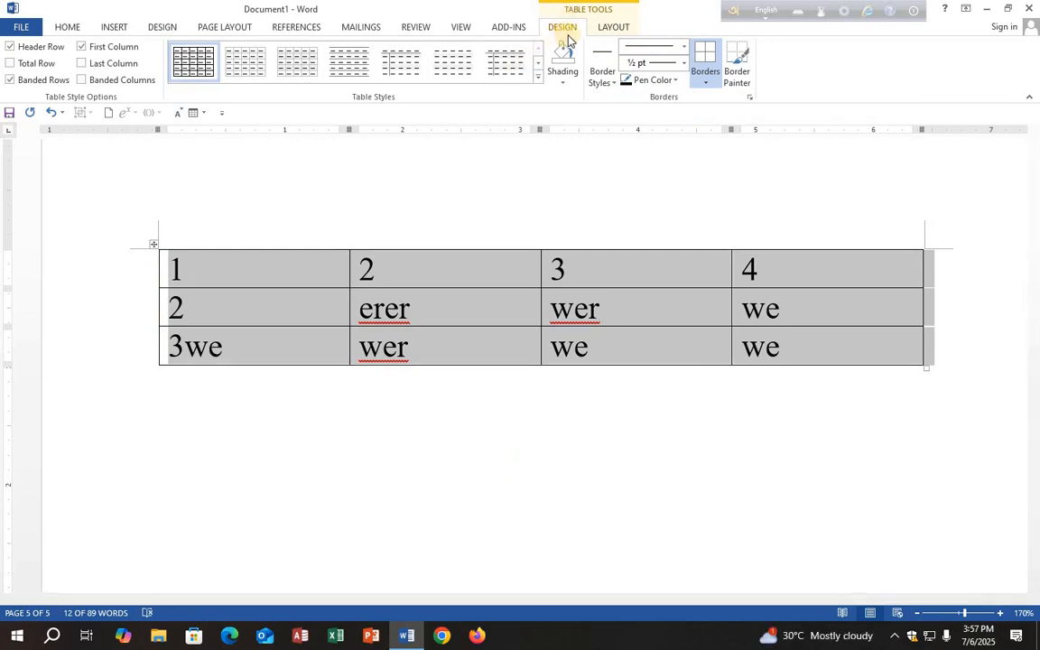
# Step: Draw a vertical line through each of the table's four columns with Draw Table to split them in two
pyautogui.click(614, 27)
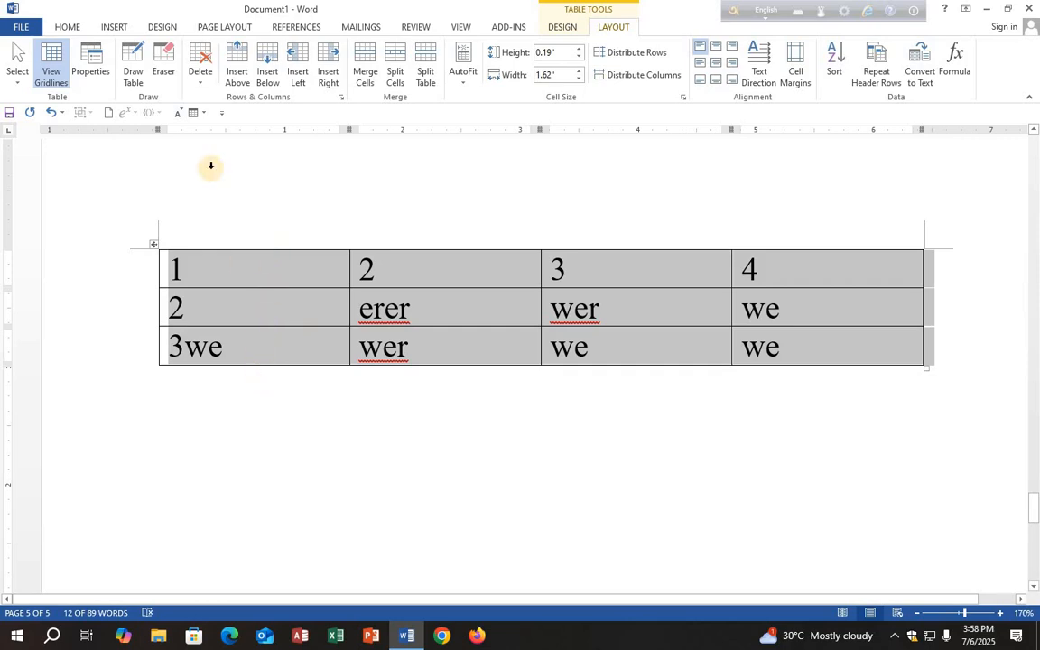
pyautogui.click(134, 65)
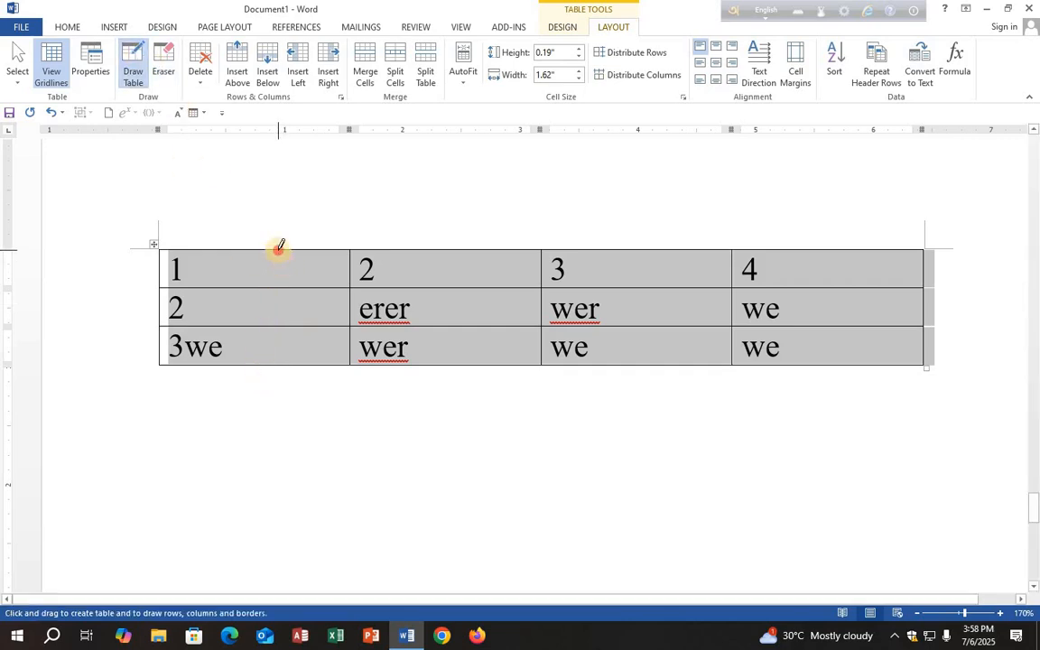
pyautogui.moveTo(277, 246); pyautogui.dragTo(276, 363)
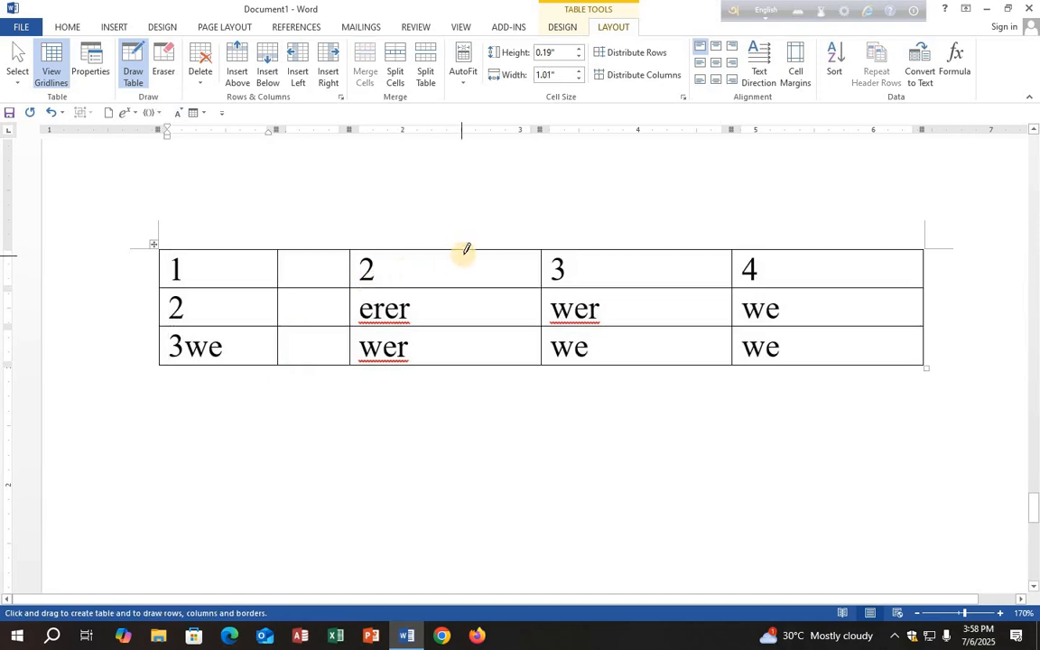
pyautogui.moveTo(467, 247); pyautogui.dragTo(464, 390)
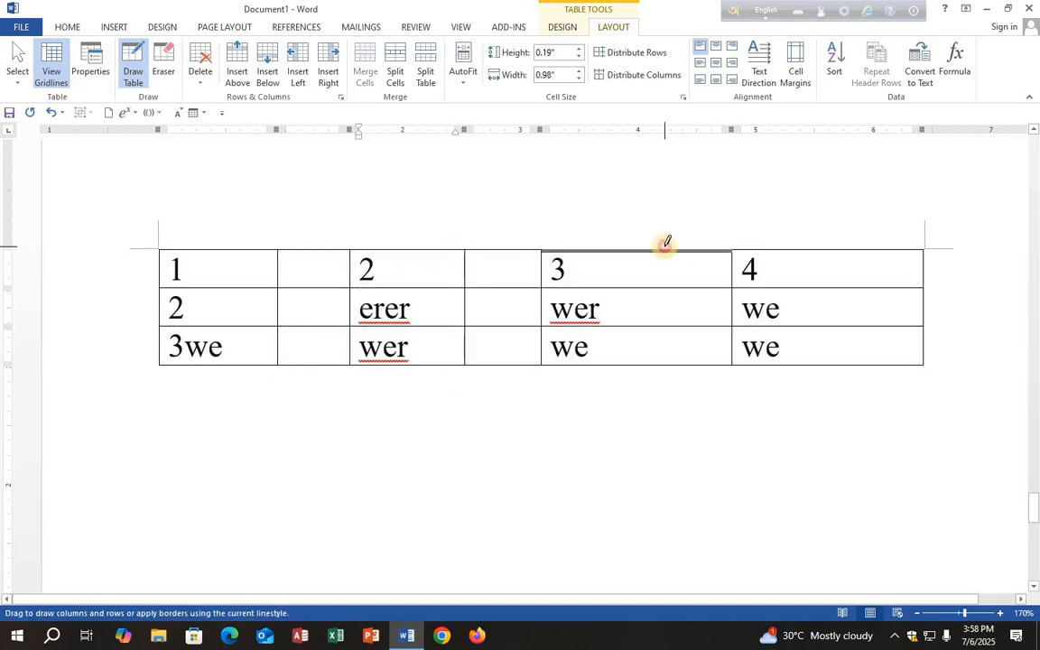
pyautogui.moveTo(667, 239); pyautogui.dragTo(669, 373)
pyautogui.moveTo(858, 245); pyautogui.dragTo(863, 343)
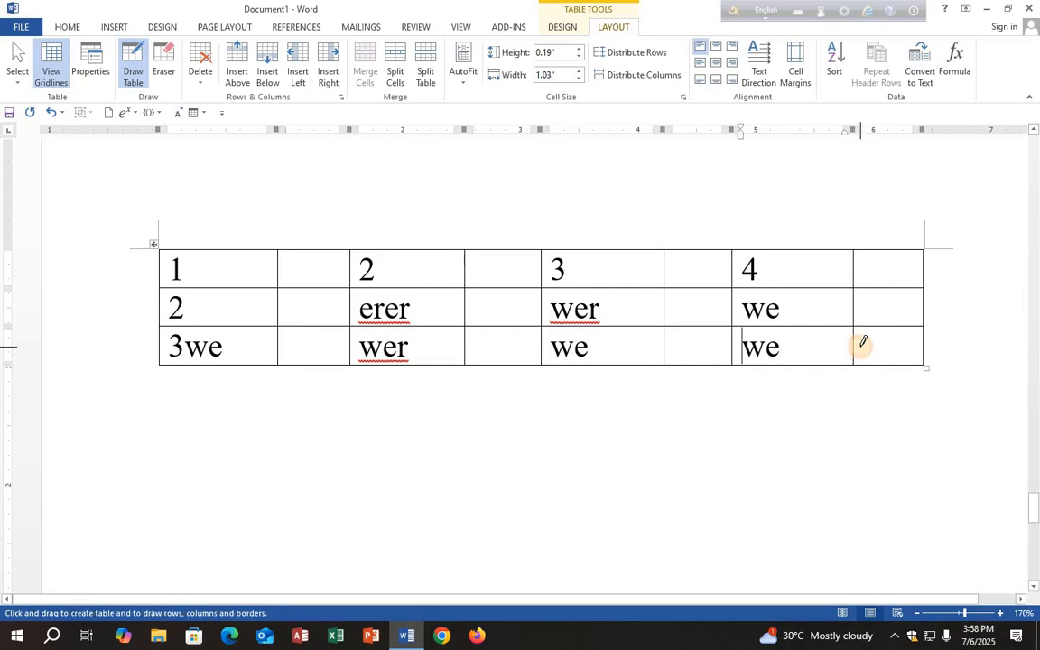
# Step: Erase the four vertical lines that split the table's original columns
pyautogui.click(165, 64)
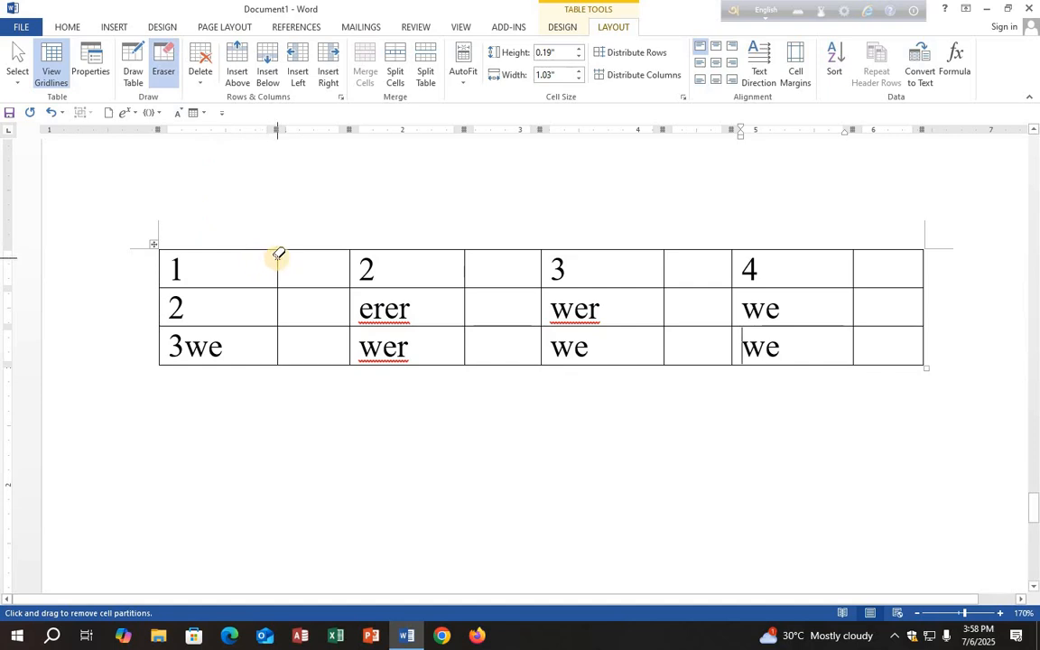
pyautogui.moveTo(278, 257); pyautogui.dragTo(276, 358)
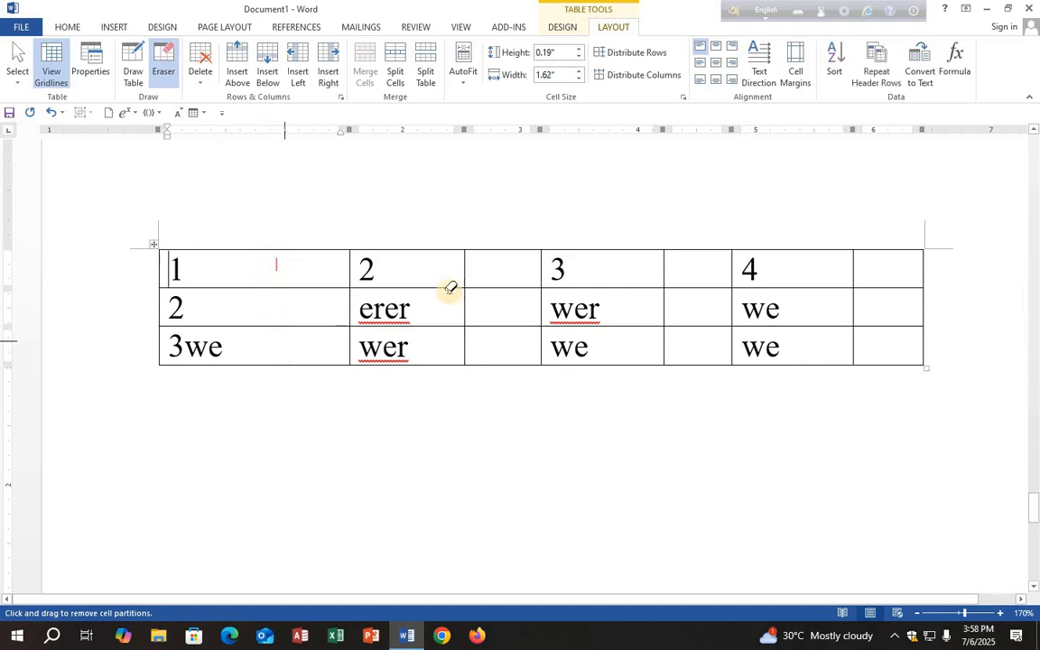
pyautogui.click(464, 260)
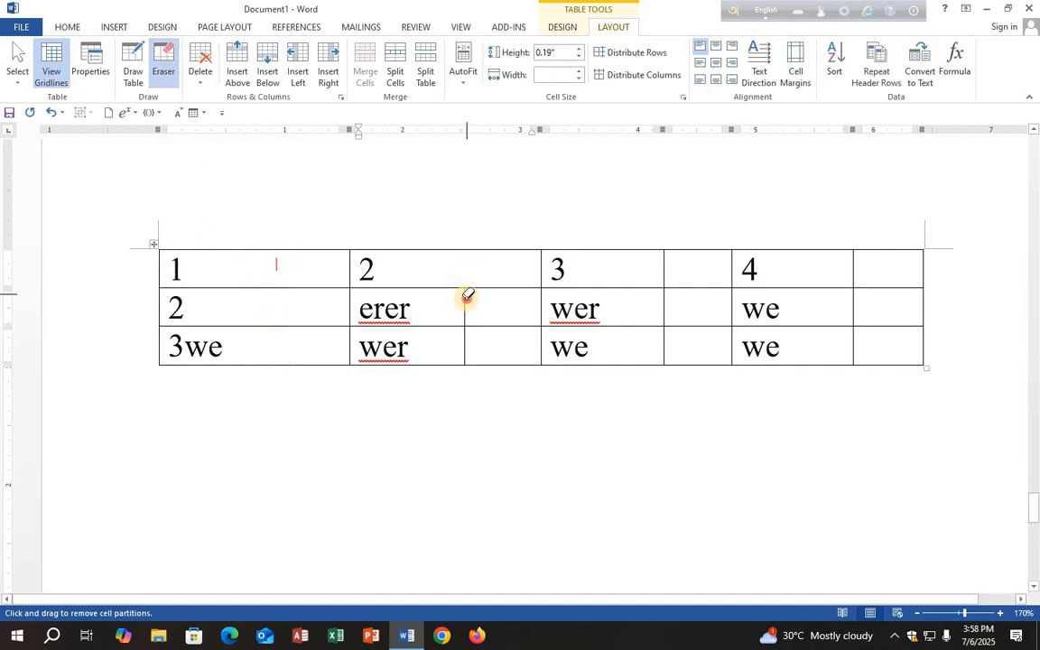
pyautogui.moveTo(468, 297); pyautogui.dragTo(470, 352)
pyautogui.moveTo(668, 251); pyautogui.dragTo(664, 370)
pyautogui.moveTo(855, 253); pyautogui.dragTo(849, 354)
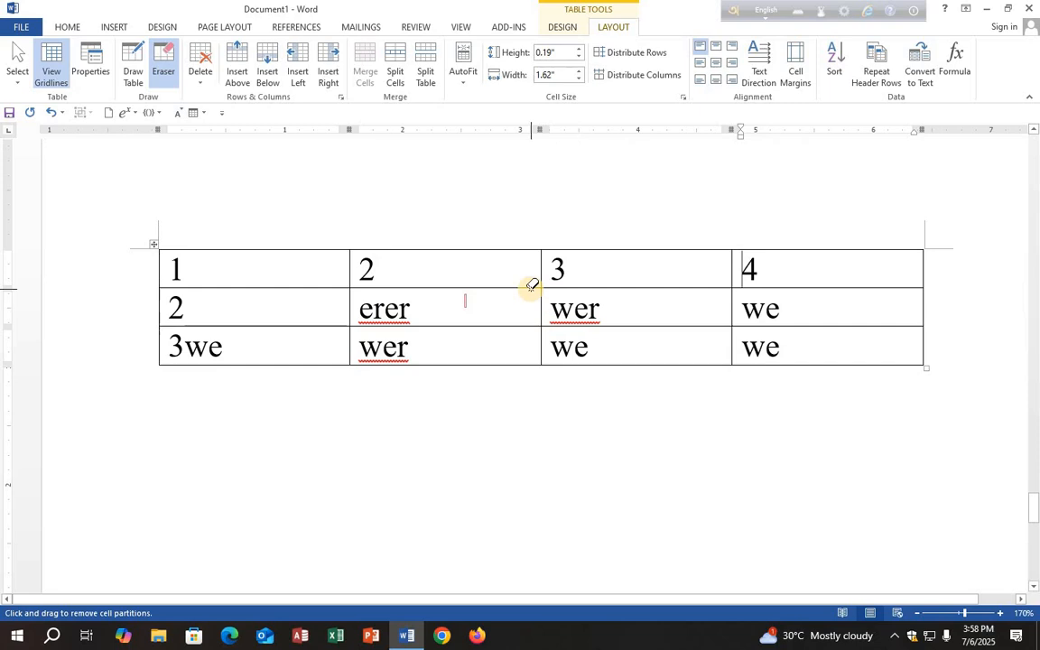
# Step: Erase the border between the table's second and third columns, undo the erasure and put the Eraser away
pyautogui.moveTo(544, 250); pyautogui.dragTo(542, 358)
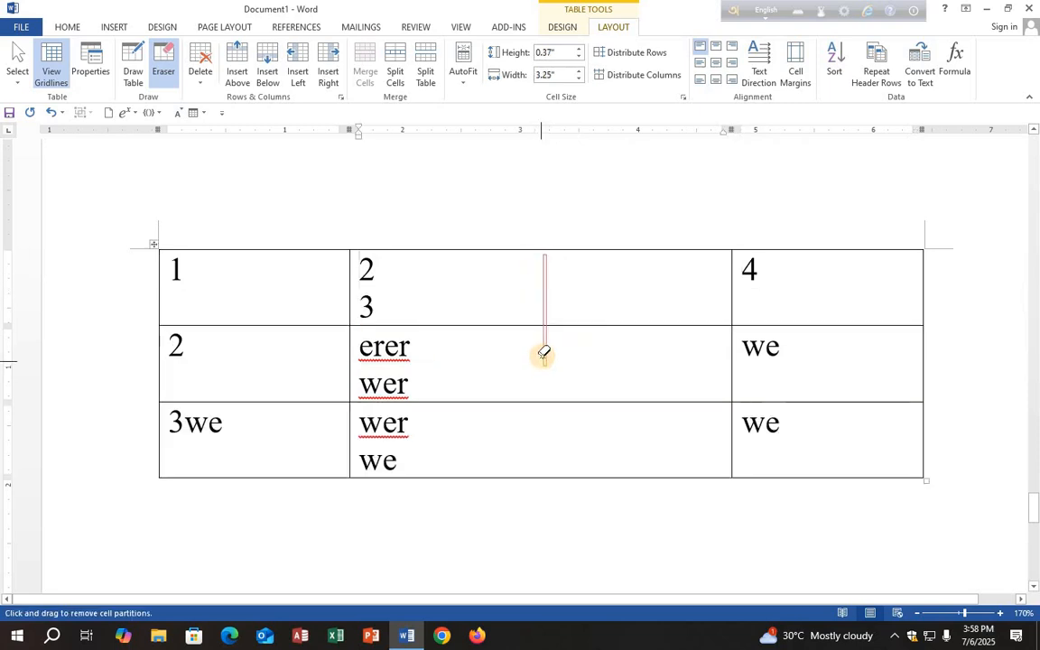
pyautogui.hotkey('ctrl', 'z')
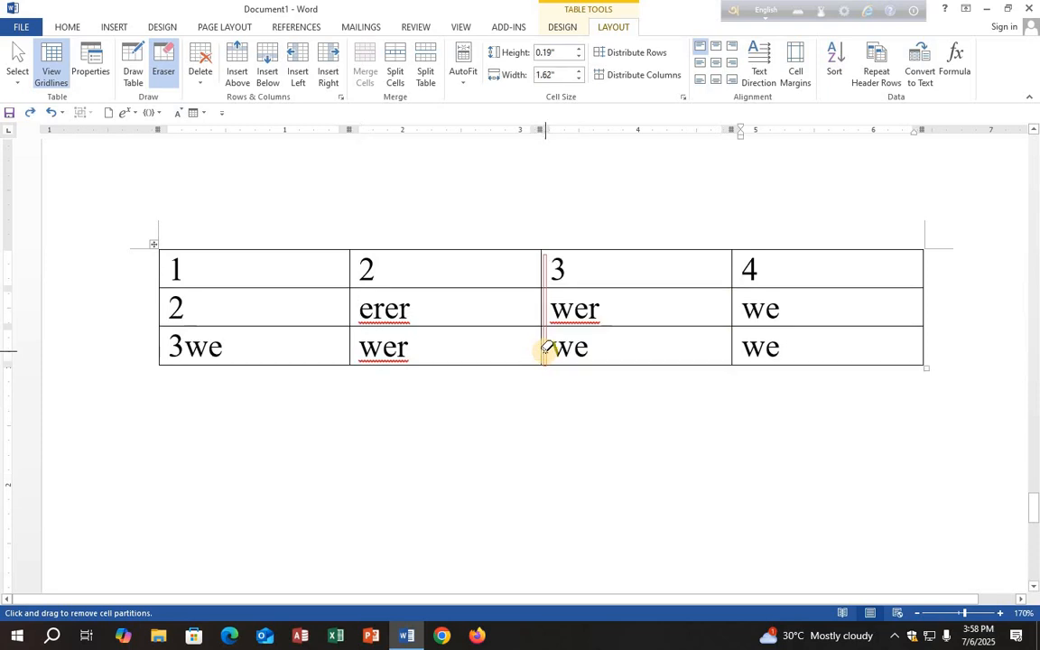
pyautogui.click(162, 69)
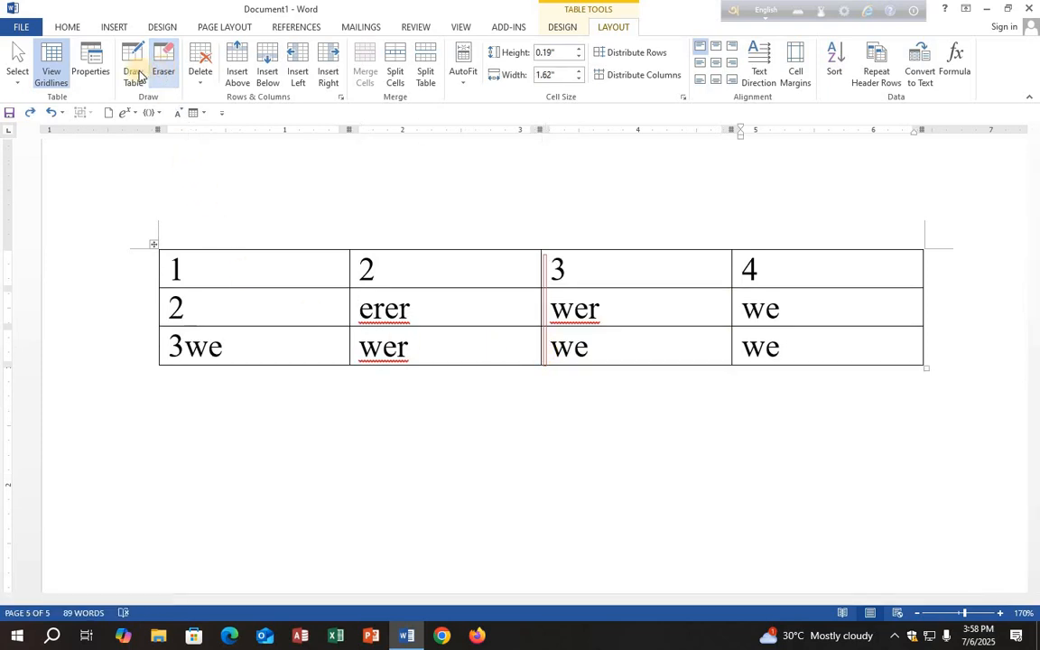
pyautogui.click(134, 72)
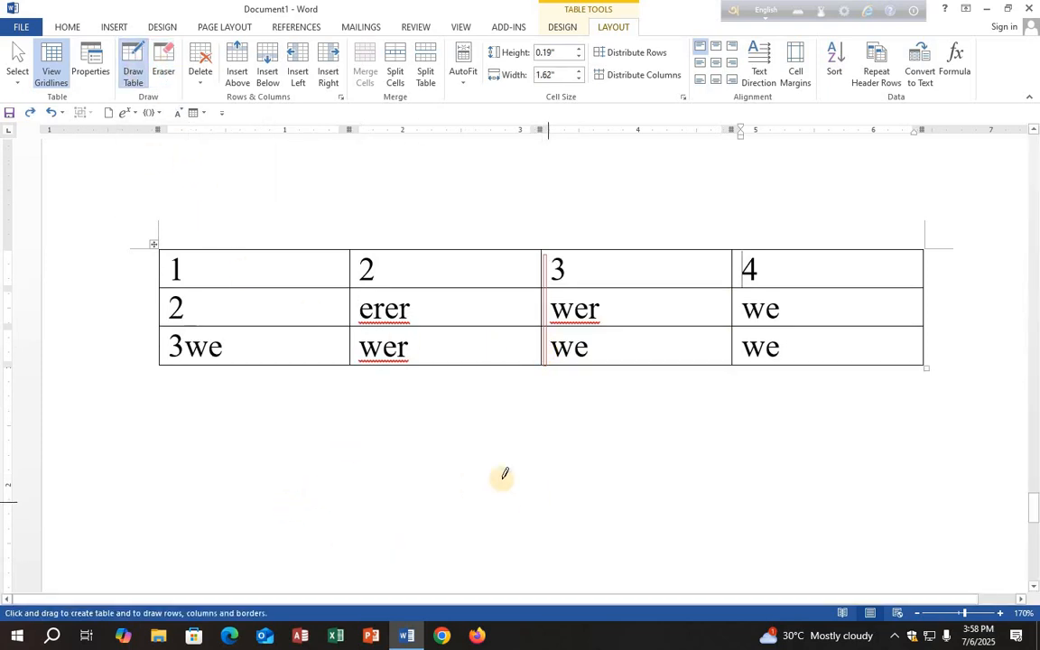
pyautogui.click(134, 76)
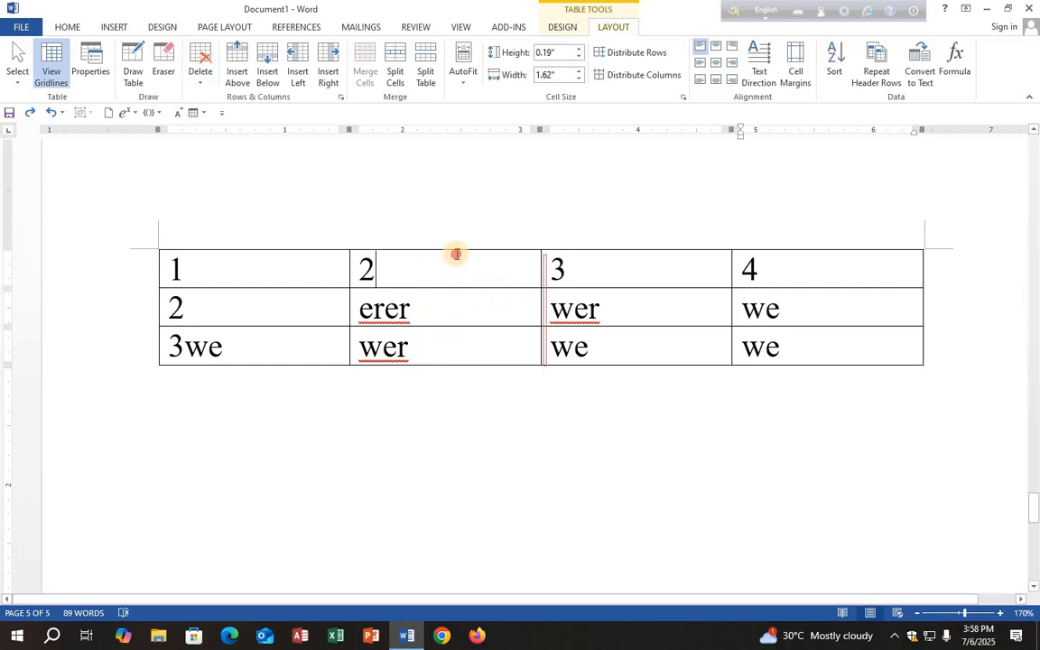
# Step: Delete the table's second column, the one headed 2
pyautogui.moveTo(456, 254); pyautogui.dragTo(458, 342)
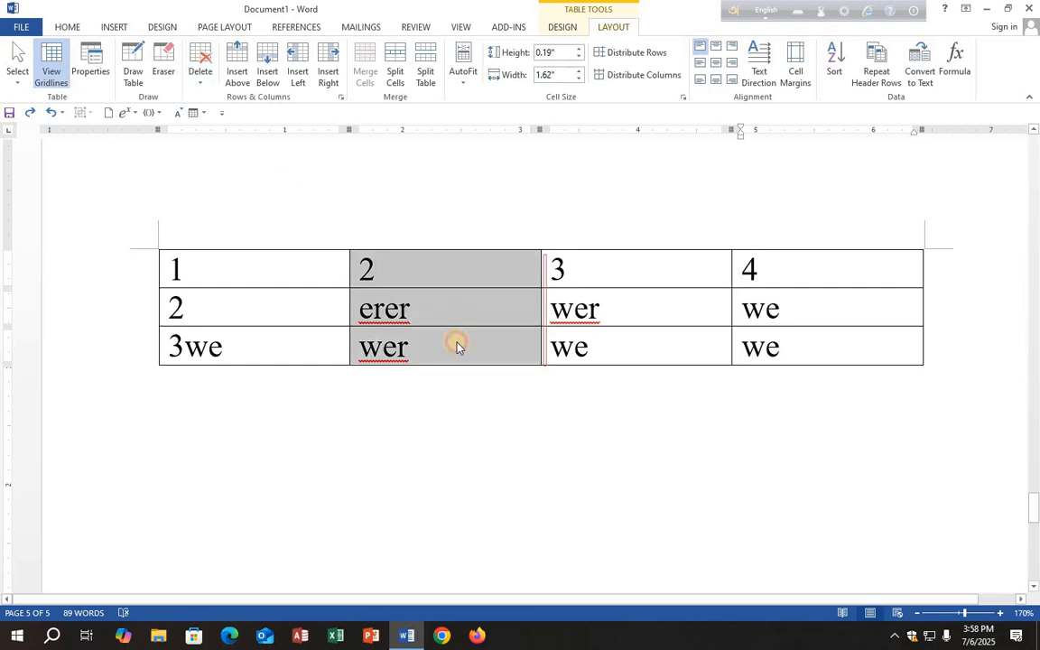
pyautogui.click(200, 79)
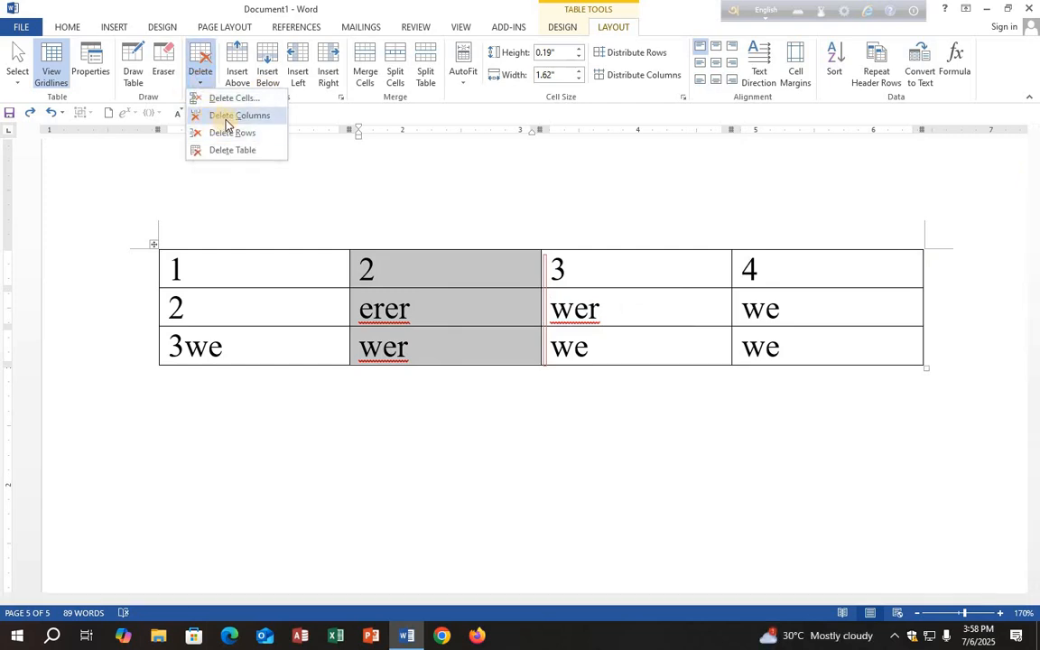
pyautogui.click(227, 116)
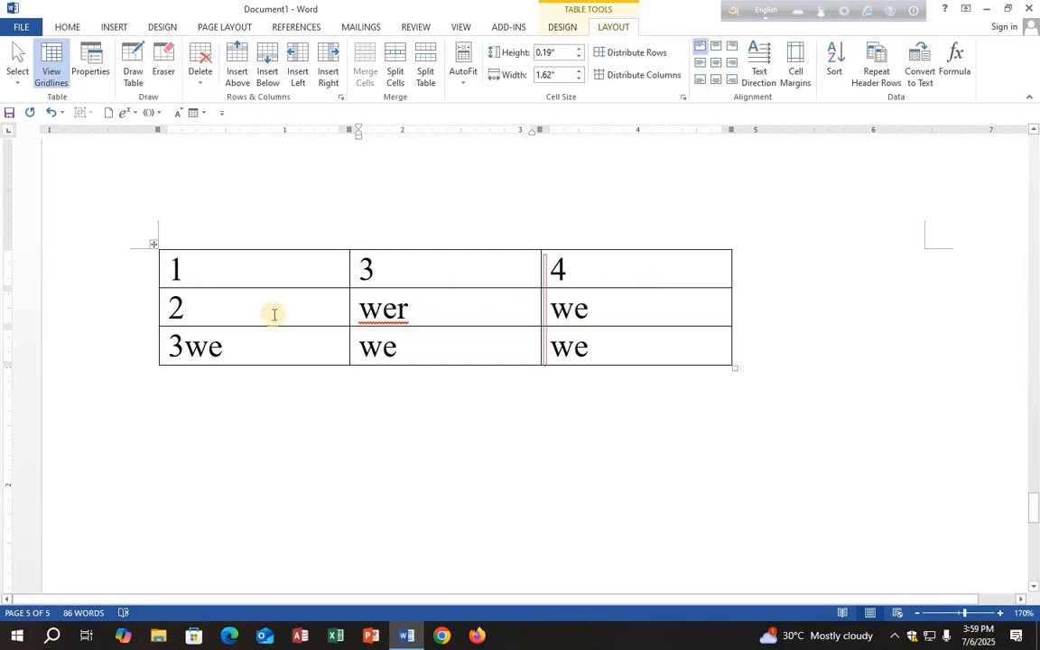
# Step: Delete the table's second row, the one starting with 2
pyautogui.moveTo(175, 305); pyautogui.dragTo(625, 319)
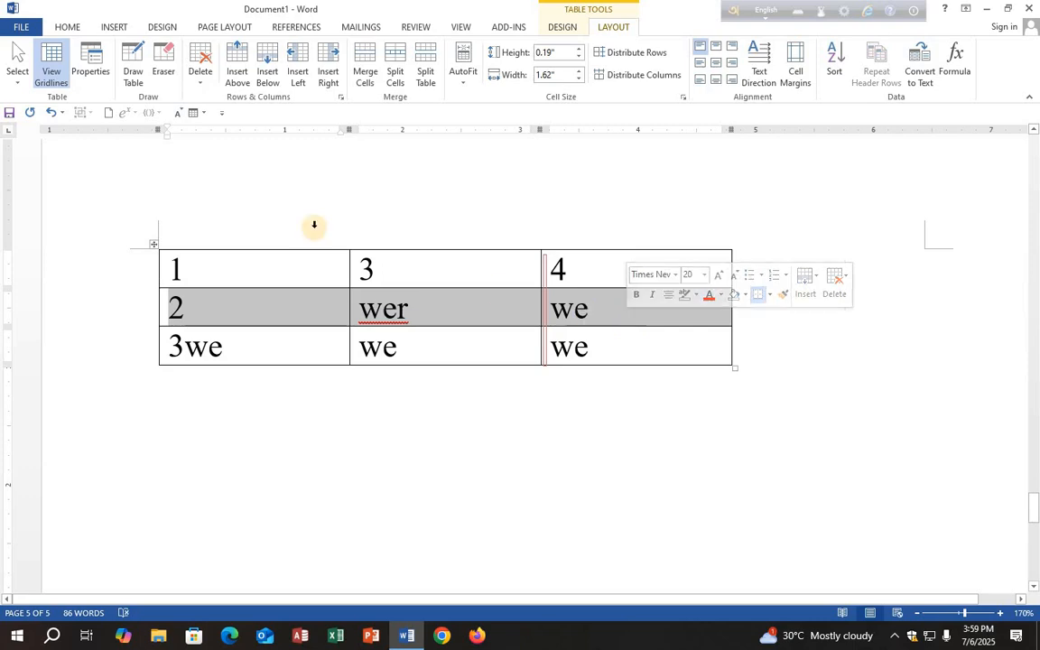
pyautogui.click(200, 72)
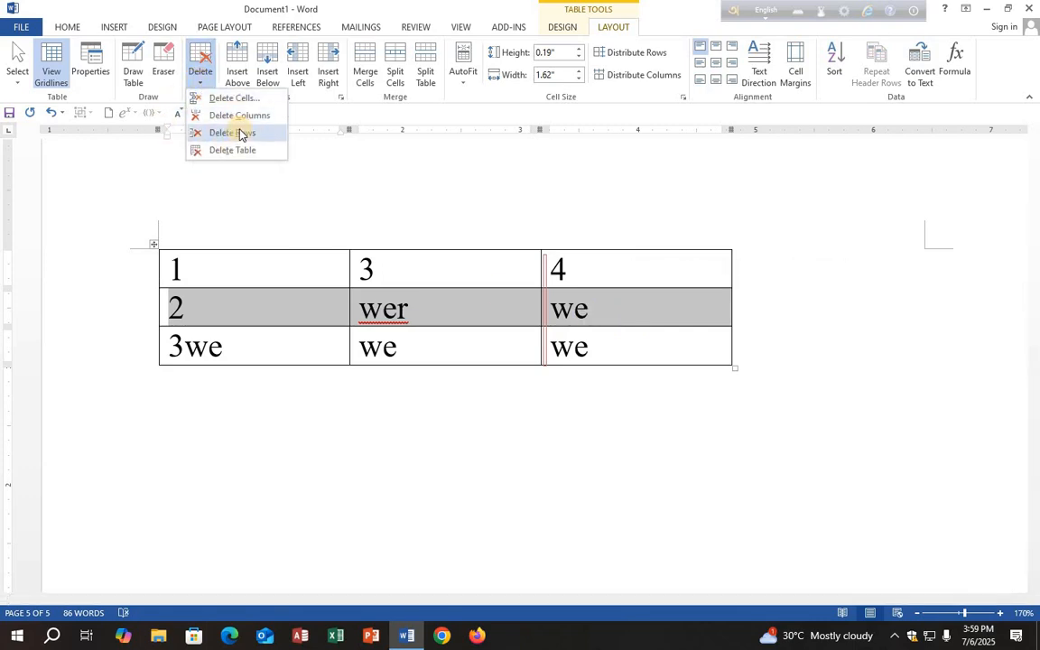
pyautogui.click(240, 135)
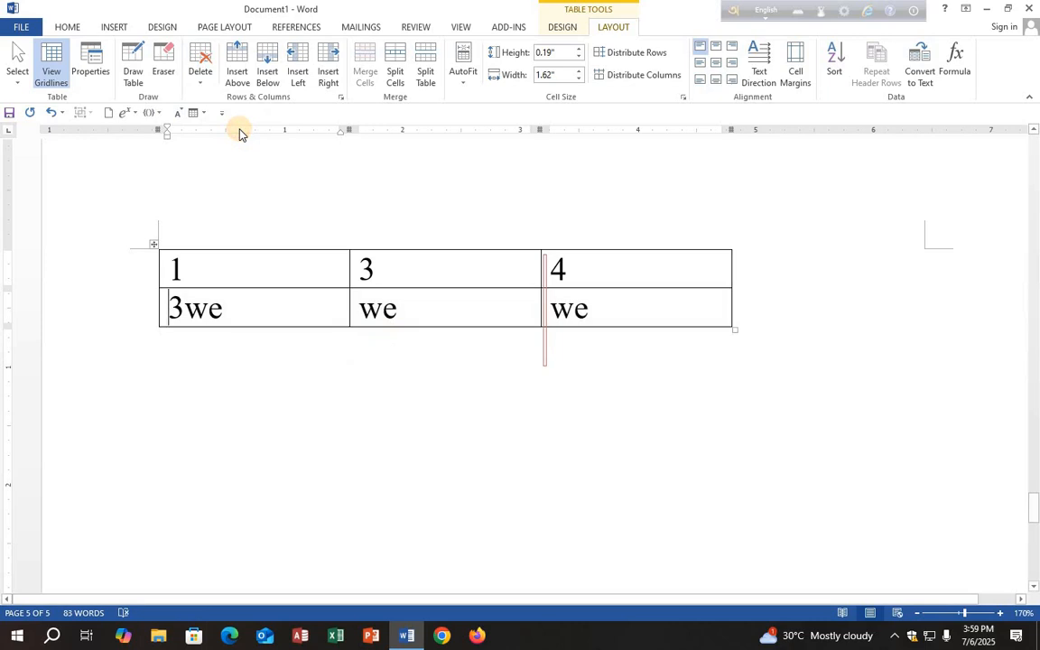
# Step: Select the whole table and delete it
pyautogui.click(154, 244)
pyautogui.click(197, 82)
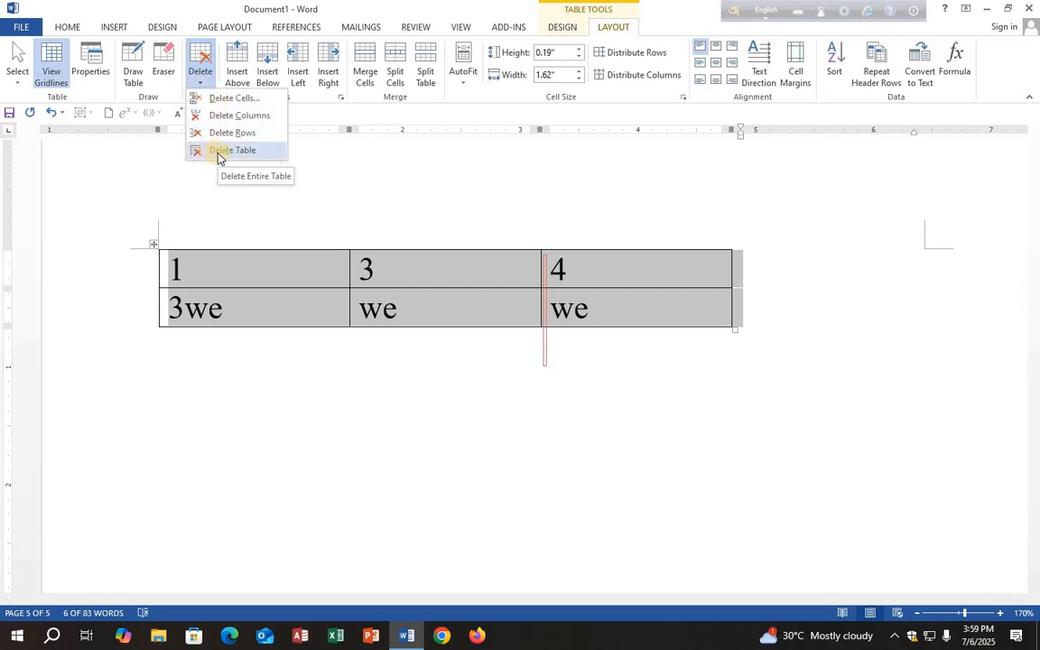
pyautogui.click(217, 155)
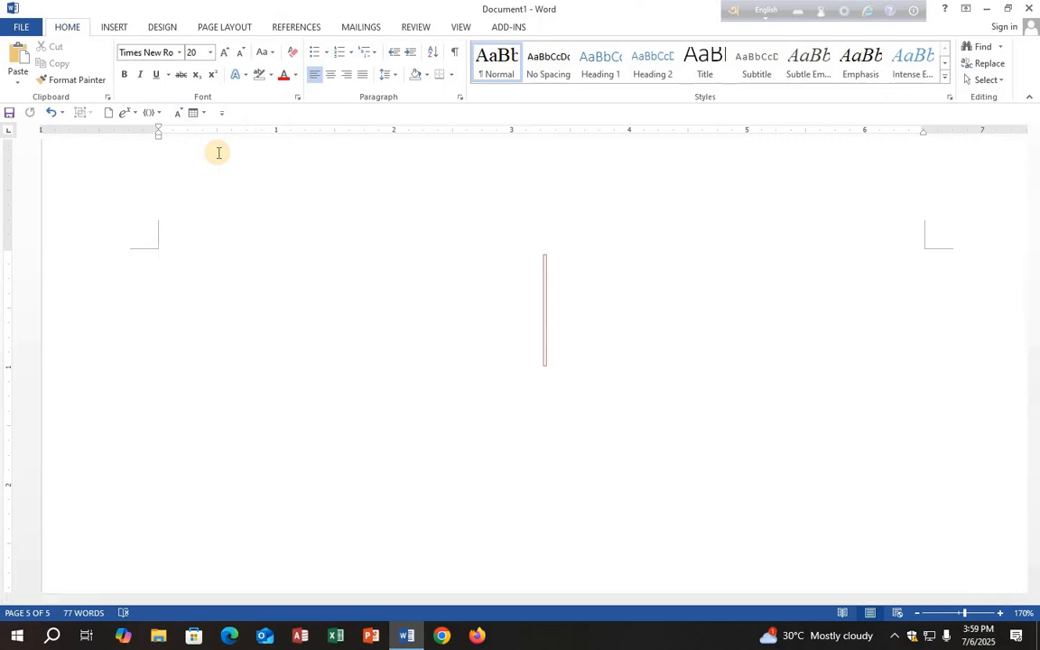
# Step: Undo the deletions of the table, its second row and its second column
pyautogui.hotkey('ctrl', 'z')
pyautogui.hotkey('ctrl', 'z')
pyautogui.hotkey('ctrl', 'z')
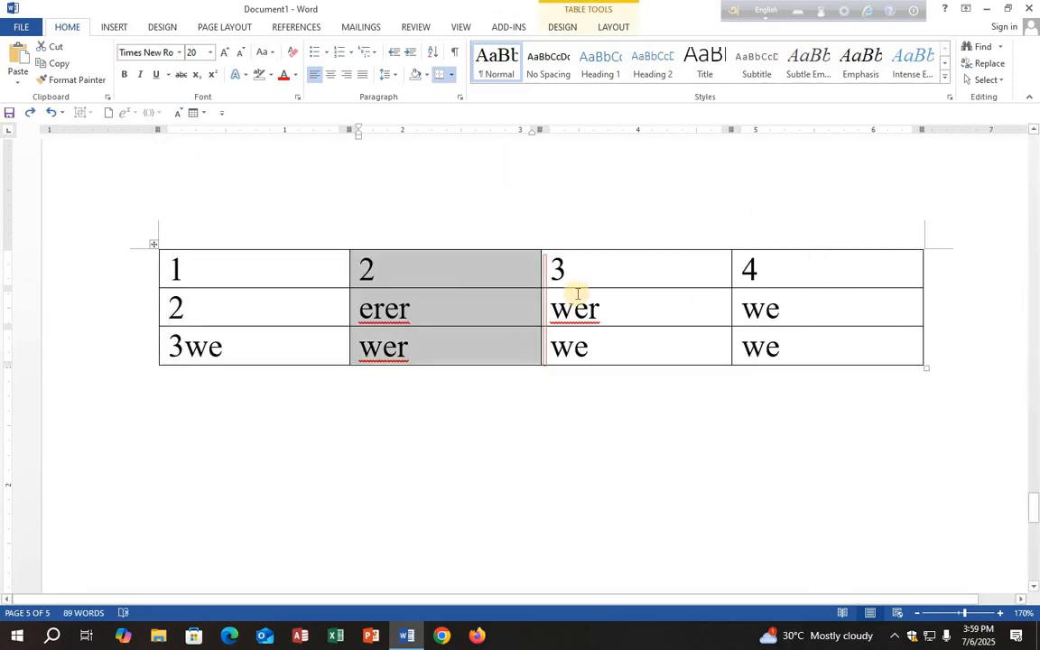
# Step: Insert two blank rows above the table row containing "erer" and one blank row below it
pyautogui.click(679, 314)
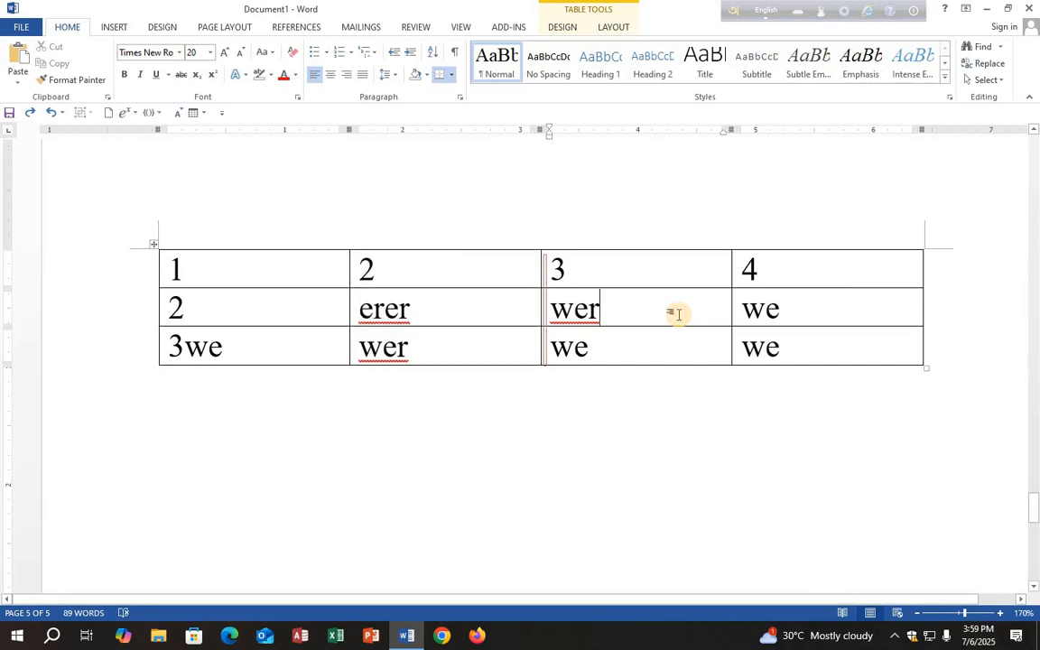
pyautogui.click(600, 28)
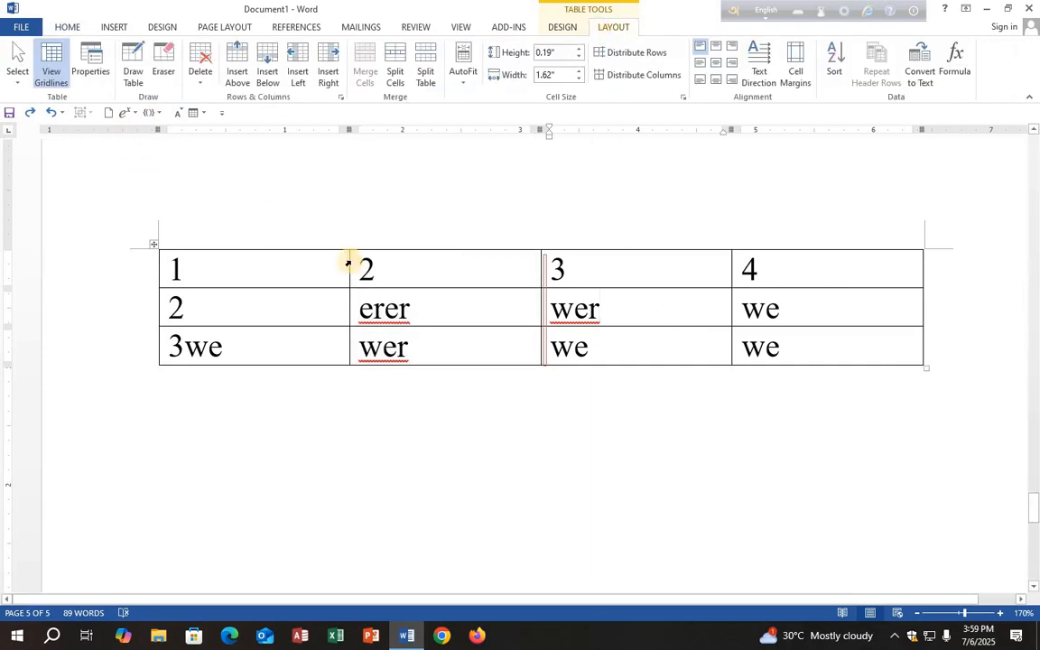
pyautogui.click(412, 310)
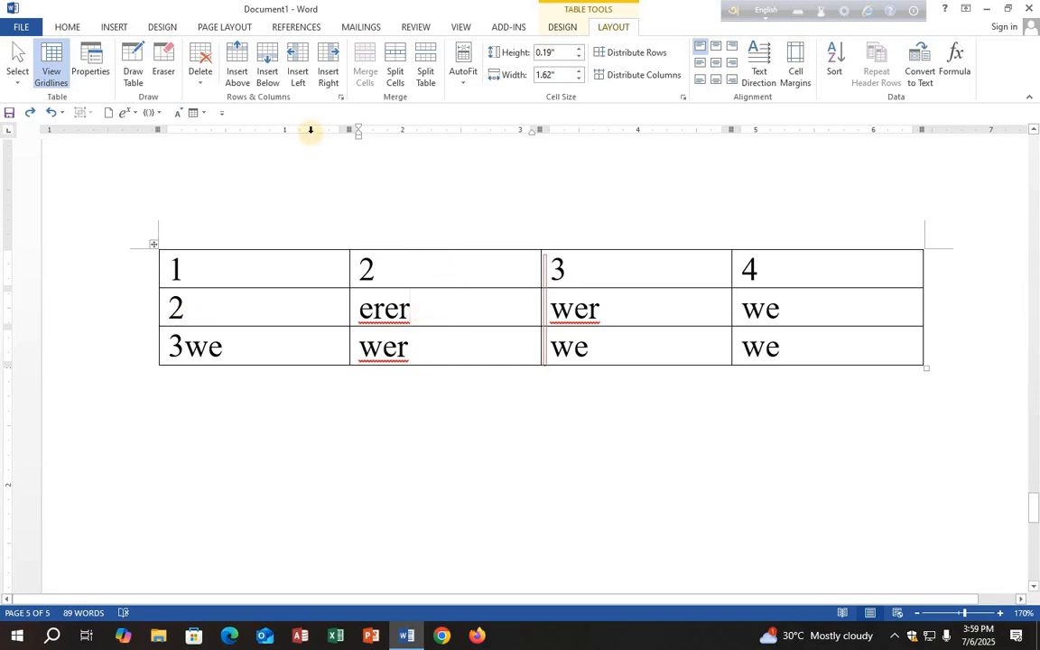
pyautogui.doubleClick(238, 78)
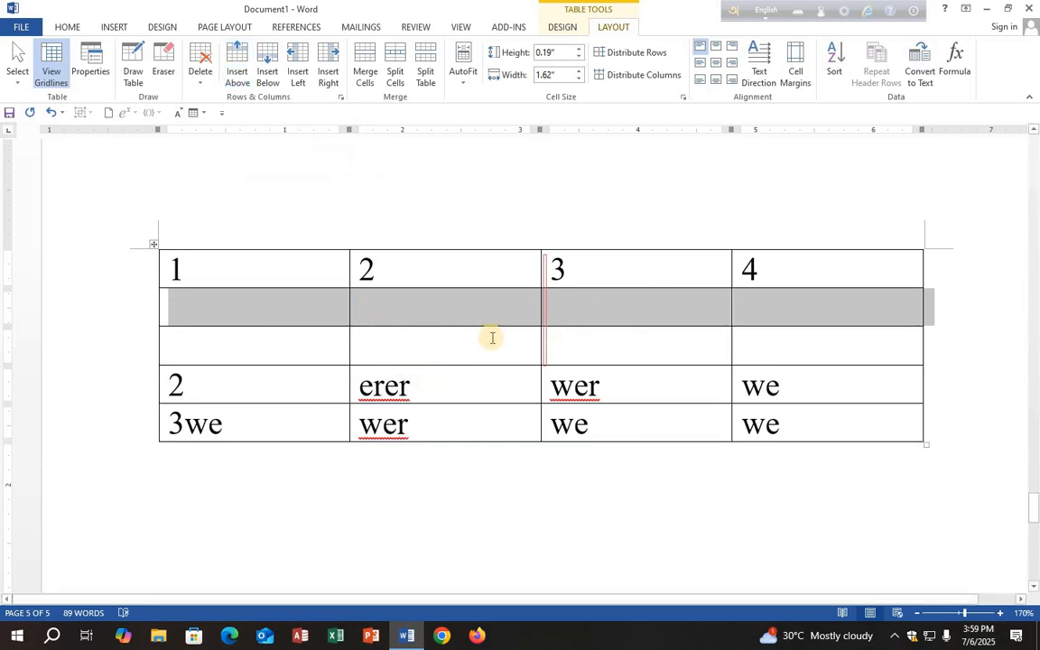
pyautogui.click(411, 357)
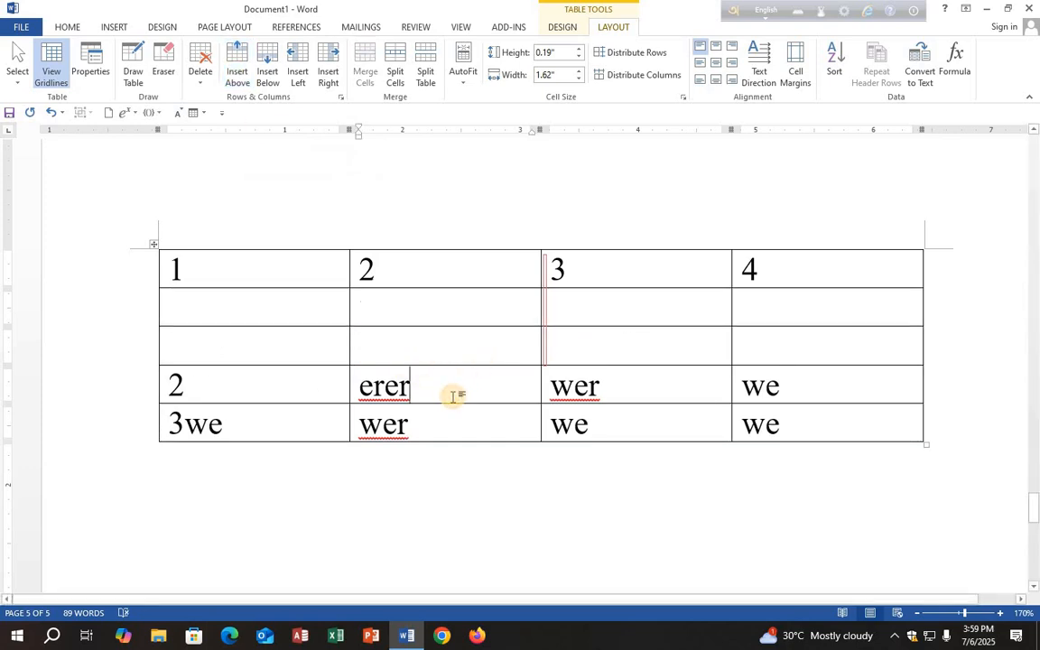
pyautogui.click(265, 74)
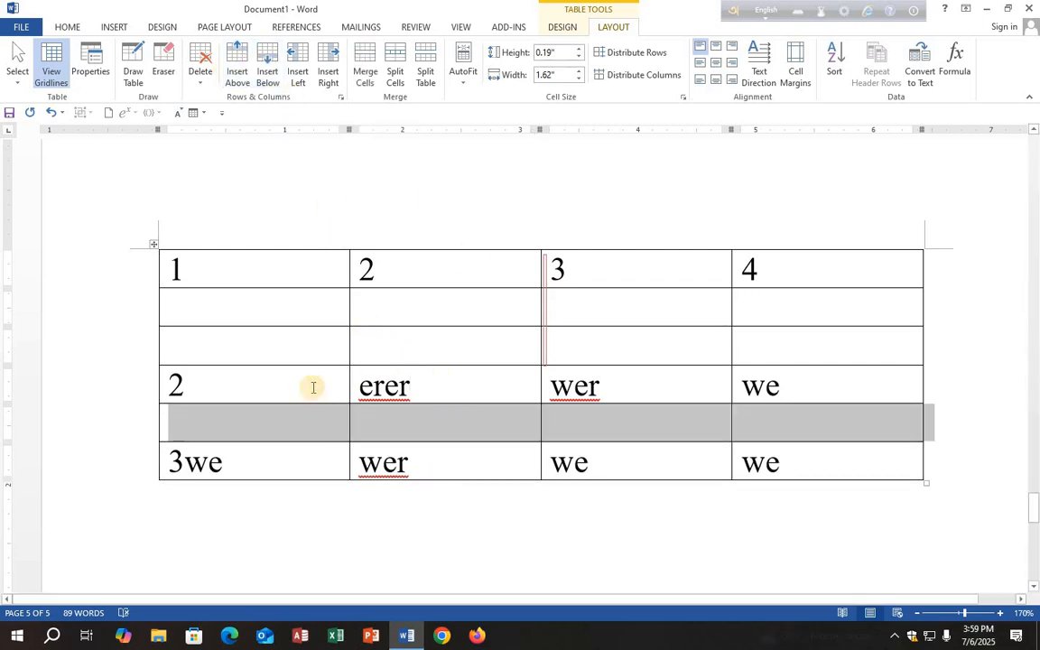
# Step: Insert a blank column to the left of the column headed 4 and another to the right of the column headed 2
pyautogui.click(774, 317)
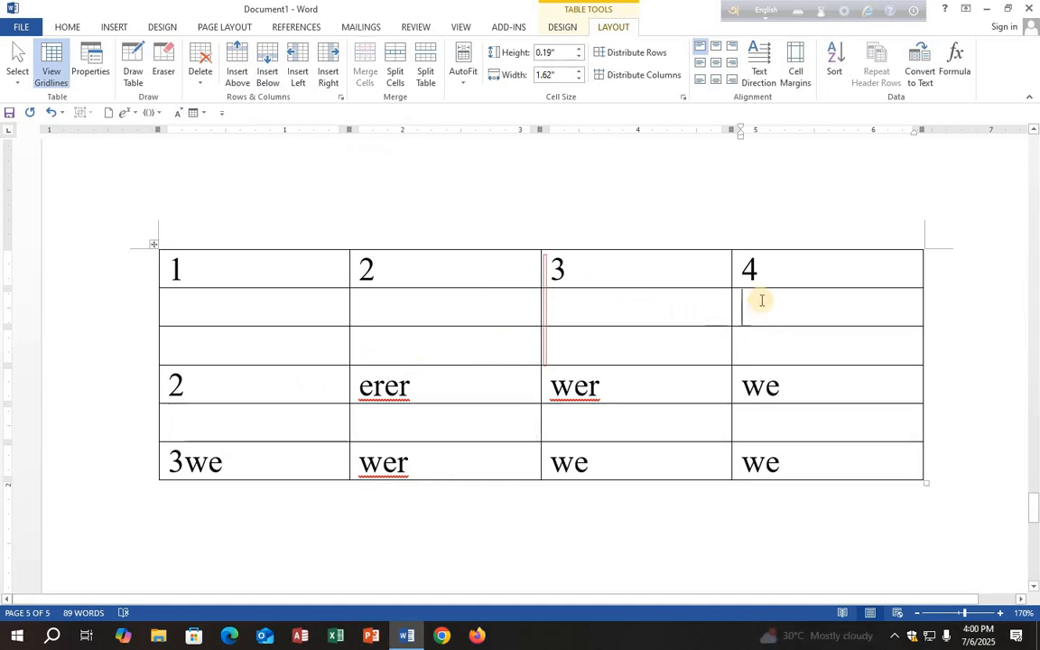
pyautogui.click(298, 73)
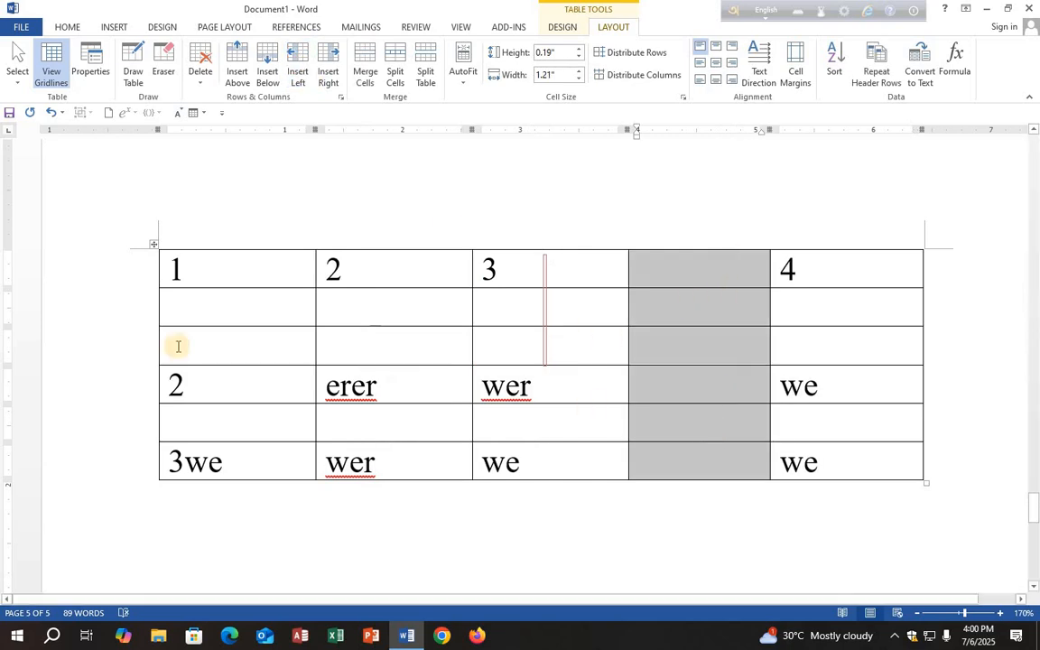
pyautogui.click(366, 309)
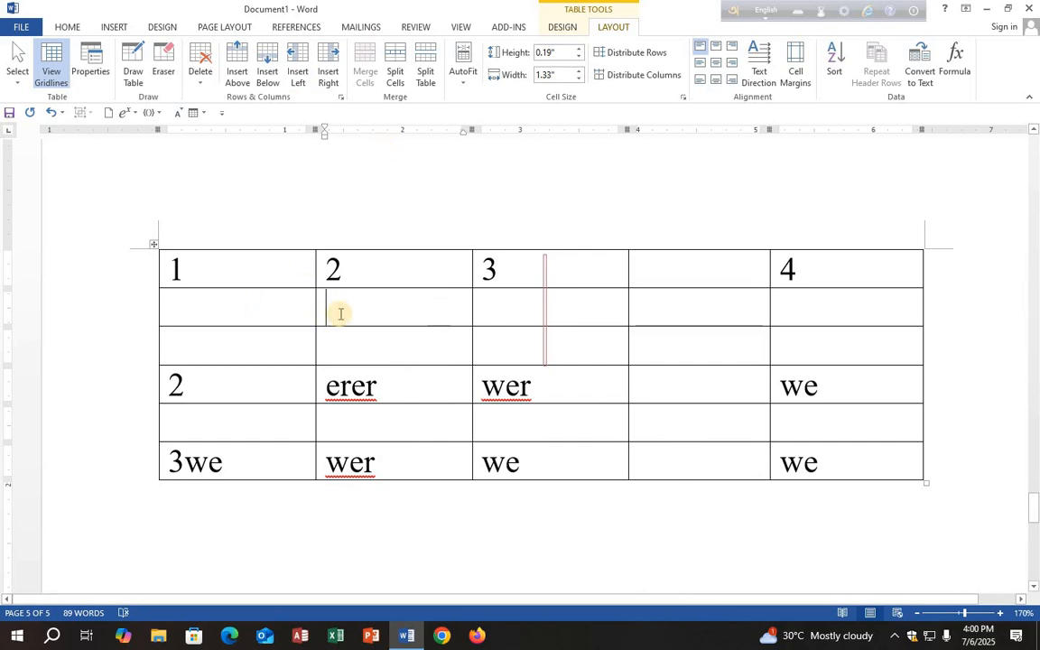
pyautogui.click(326, 60)
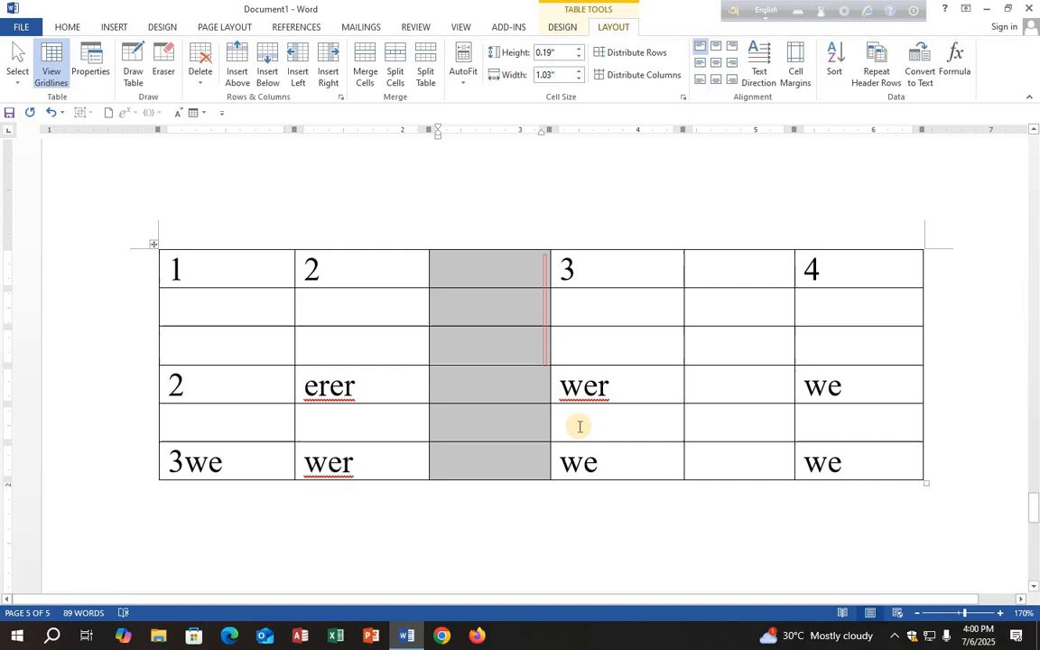
# Step: Merge the four middle cells of the table's blank second row into one cell
pyautogui.click(371, 340)
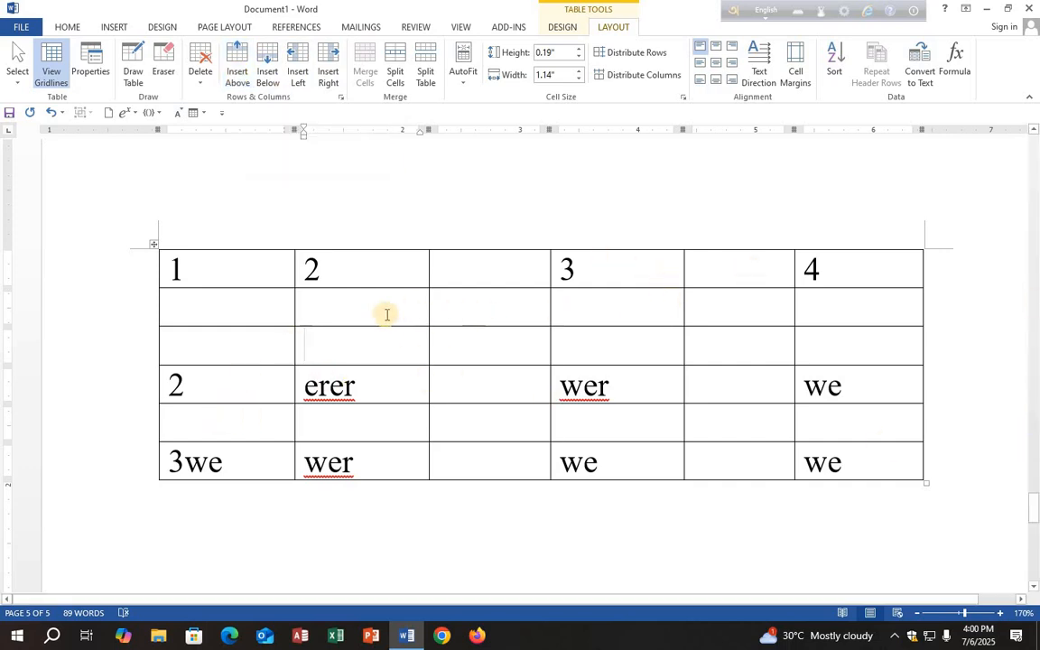
pyautogui.moveTo(371, 311); pyautogui.dragTo(746, 309)
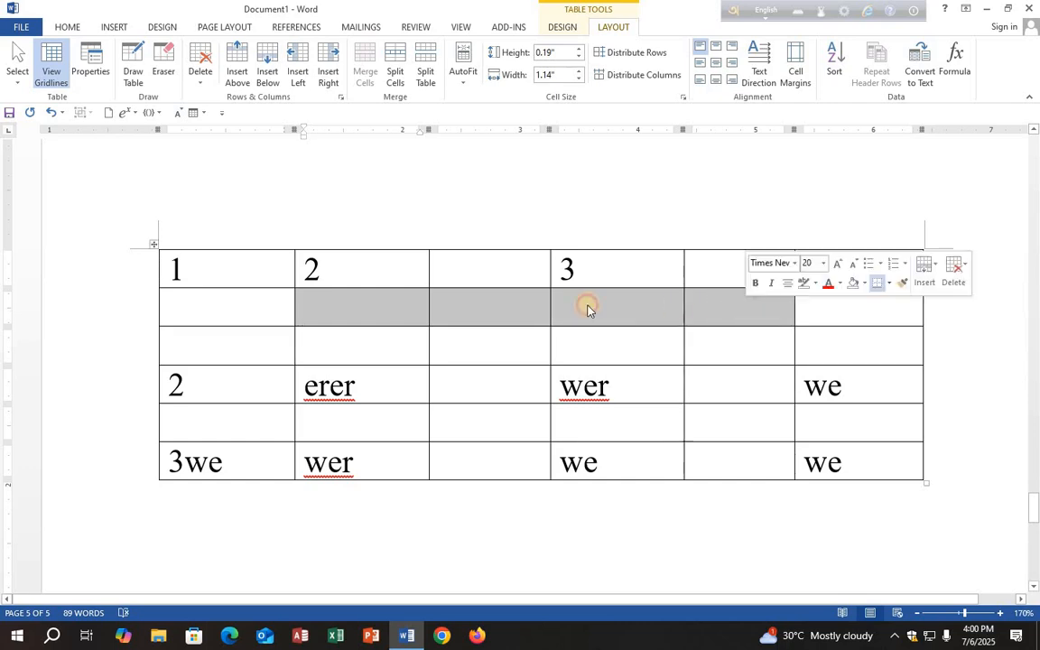
pyautogui.click(383, 316)
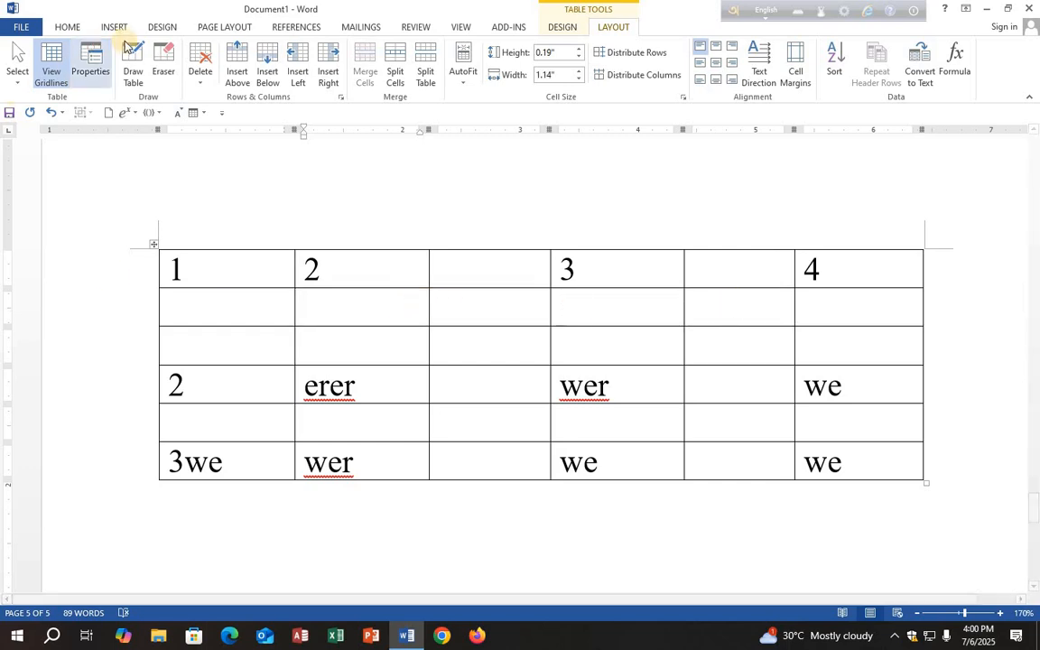
pyautogui.moveTo(374, 316); pyautogui.dragTo(717, 305)
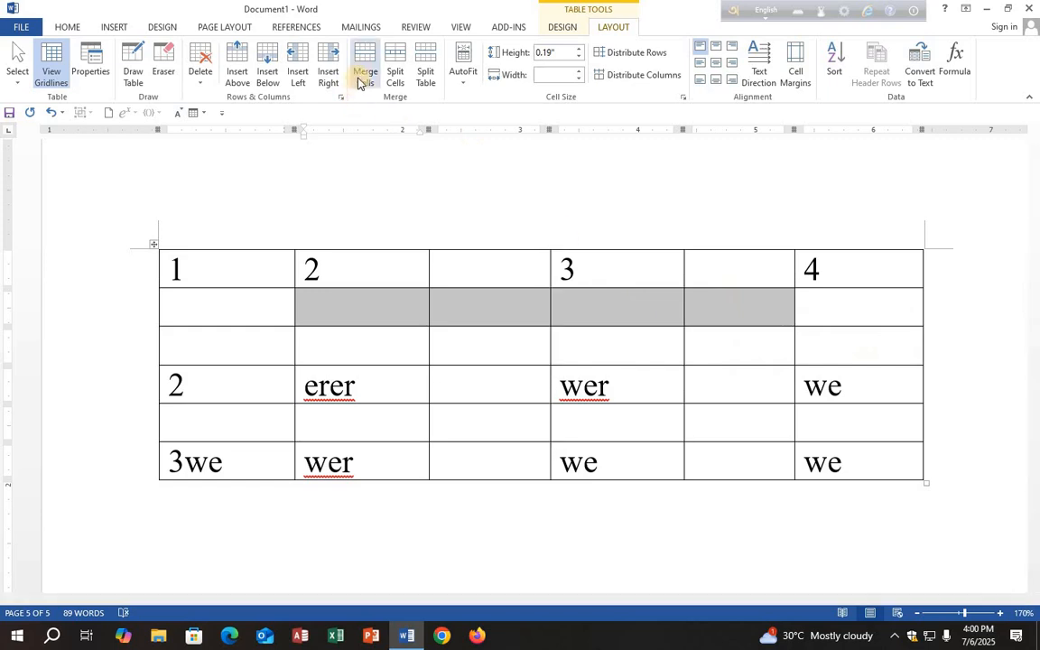
pyautogui.click(469, 352)
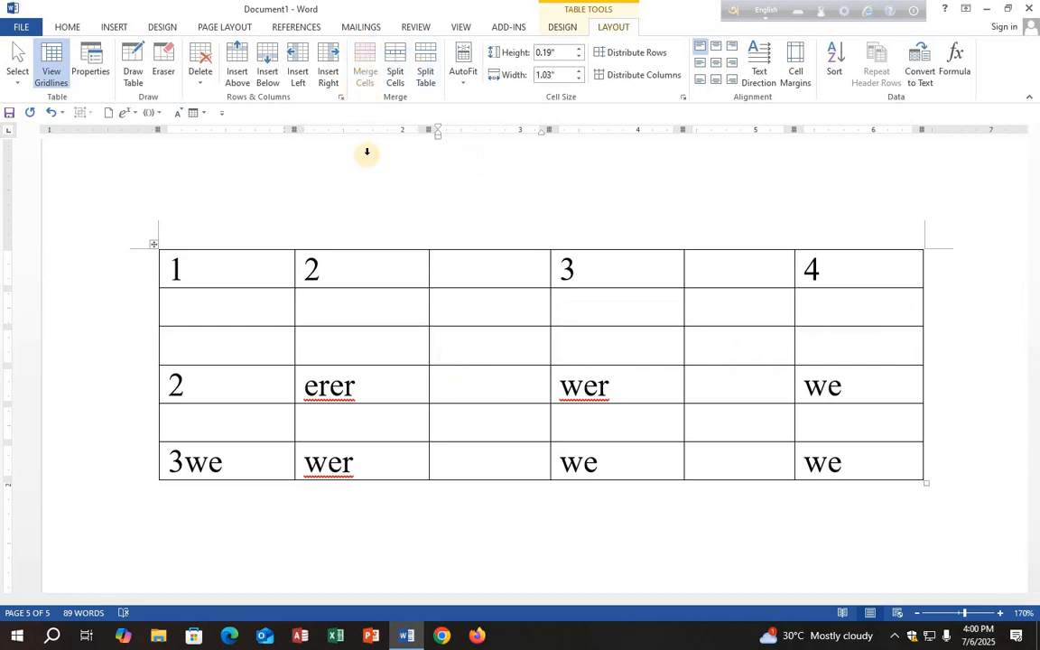
pyautogui.moveTo(380, 306); pyautogui.dragTo(728, 302)
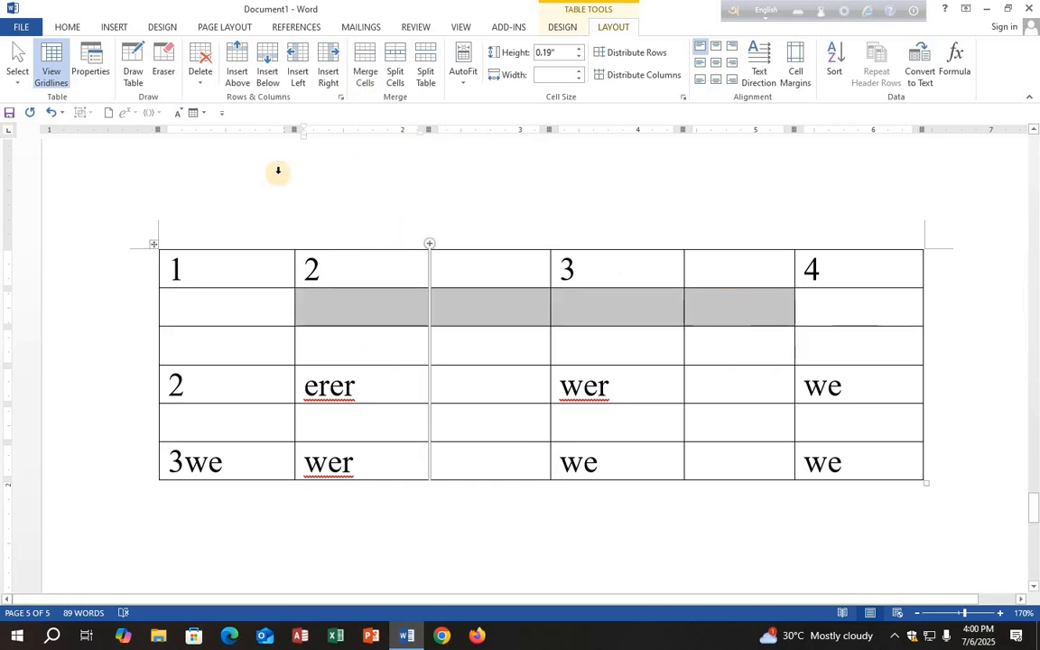
pyautogui.click(365, 60)
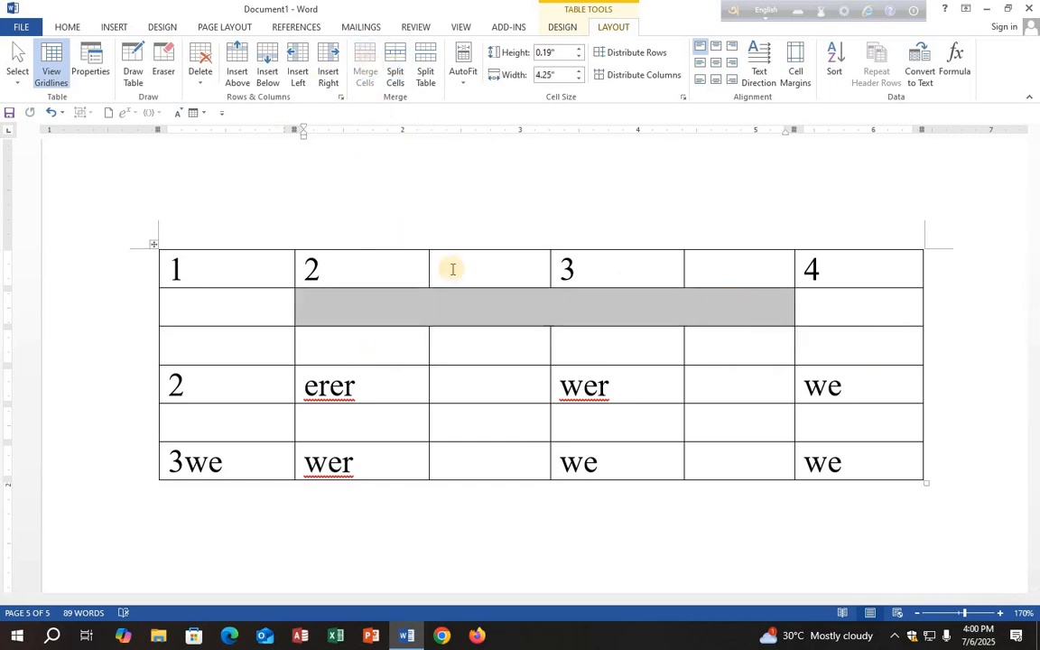
pyautogui.click(474, 313)
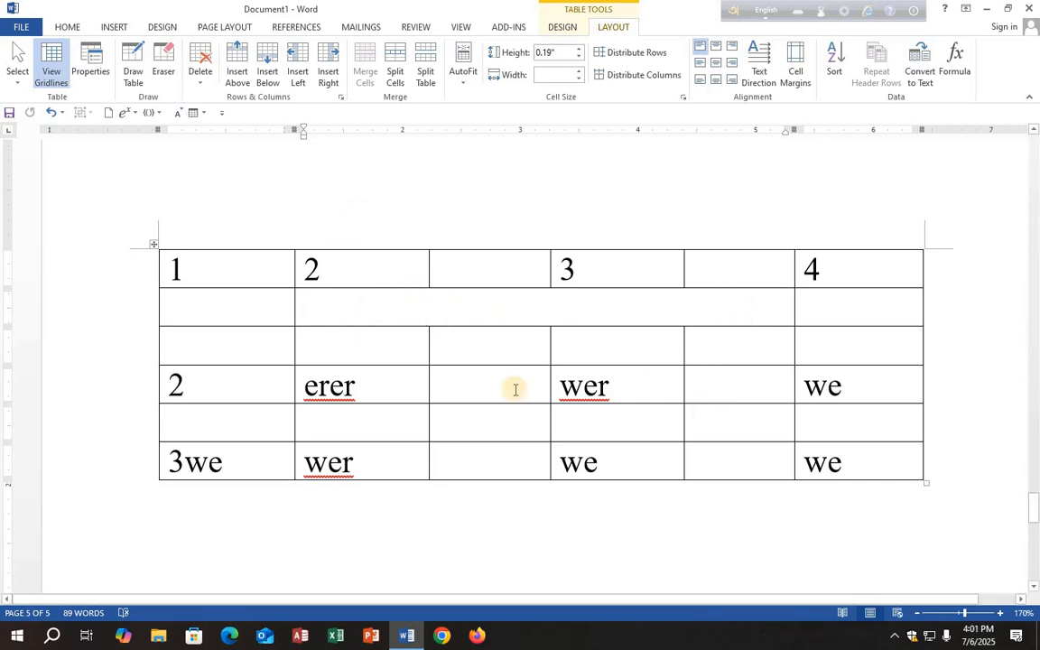
# Step: Merge the third- and fourth-column cells across the table's last three rows into one cell
pyautogui.moveTo(474, 386); pyautogui.dragTo(585, 469)
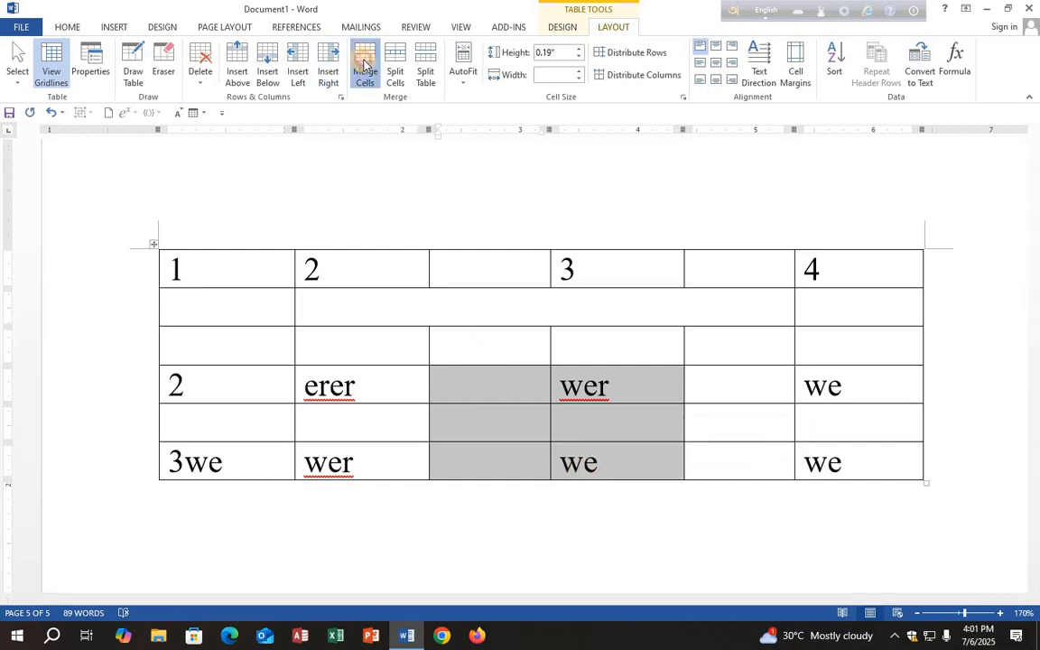
pyautogui.click(364, 65)
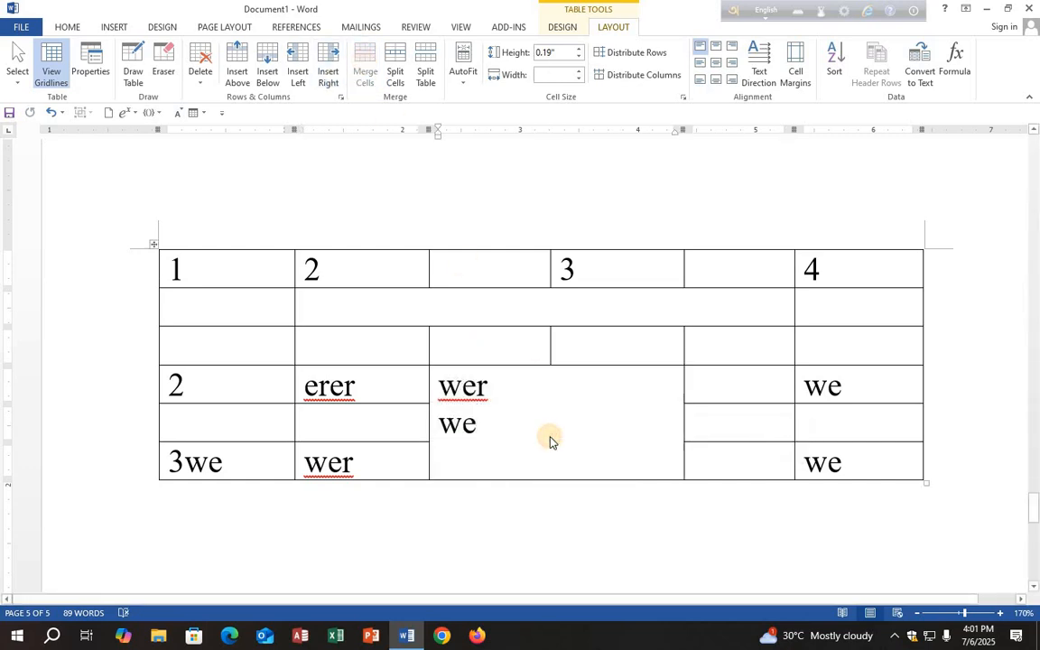
pyautogui.click(441, 310)
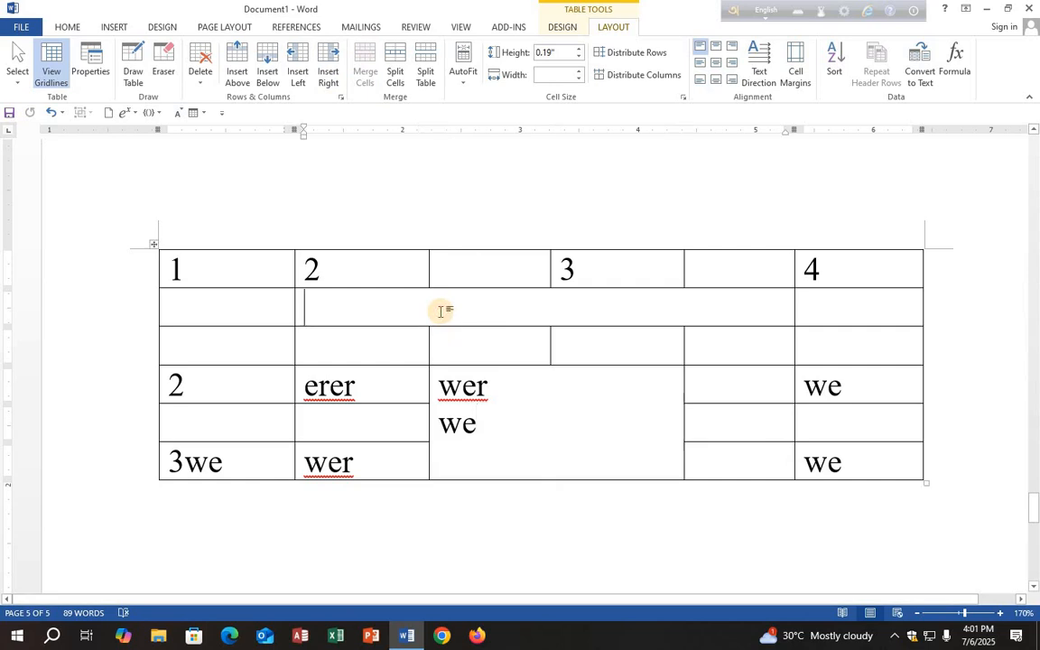
pyautogui.moveTo(497, 428); pyautogui.dragTo(442, 388)
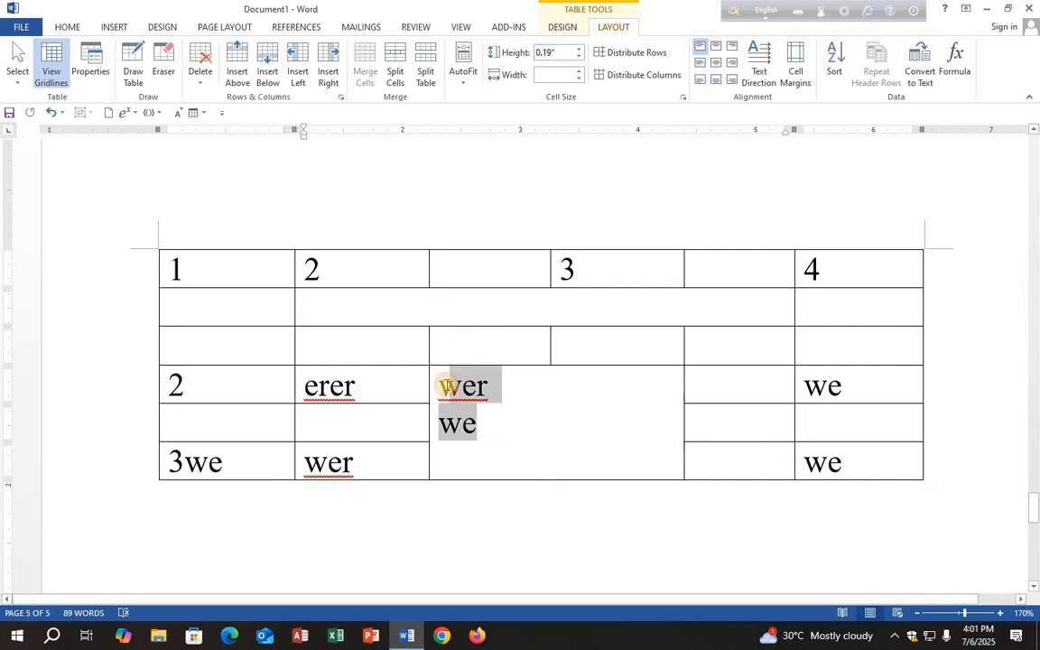
# Step: Split the merged cell containing "wer" and "we" into five columns and one row
pyautogui.click(506, 410)
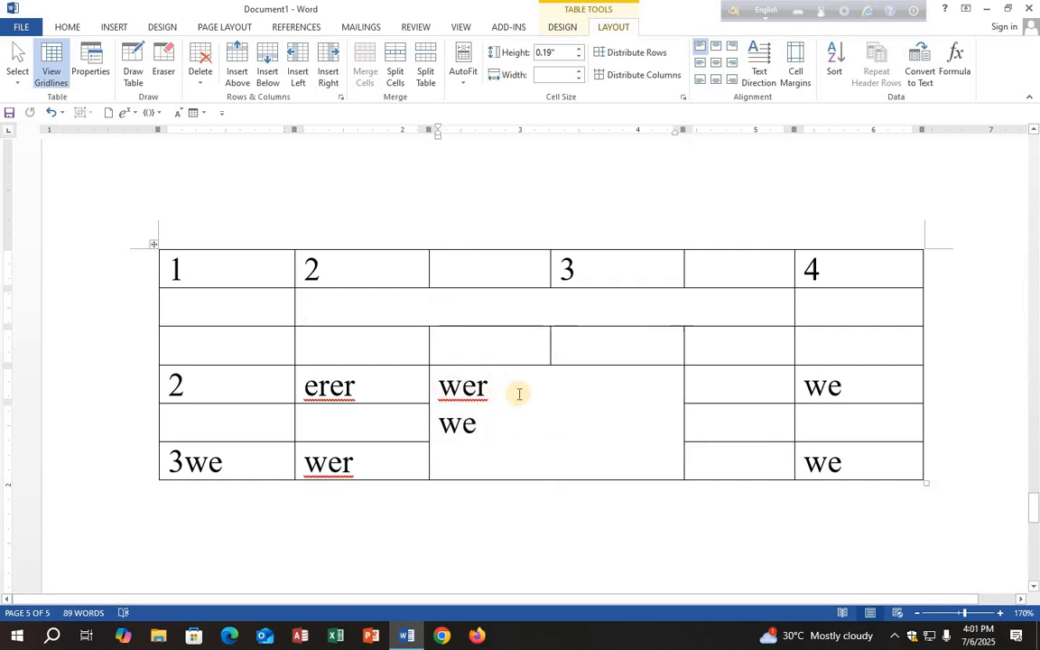
pyautogui.click(398, 65)
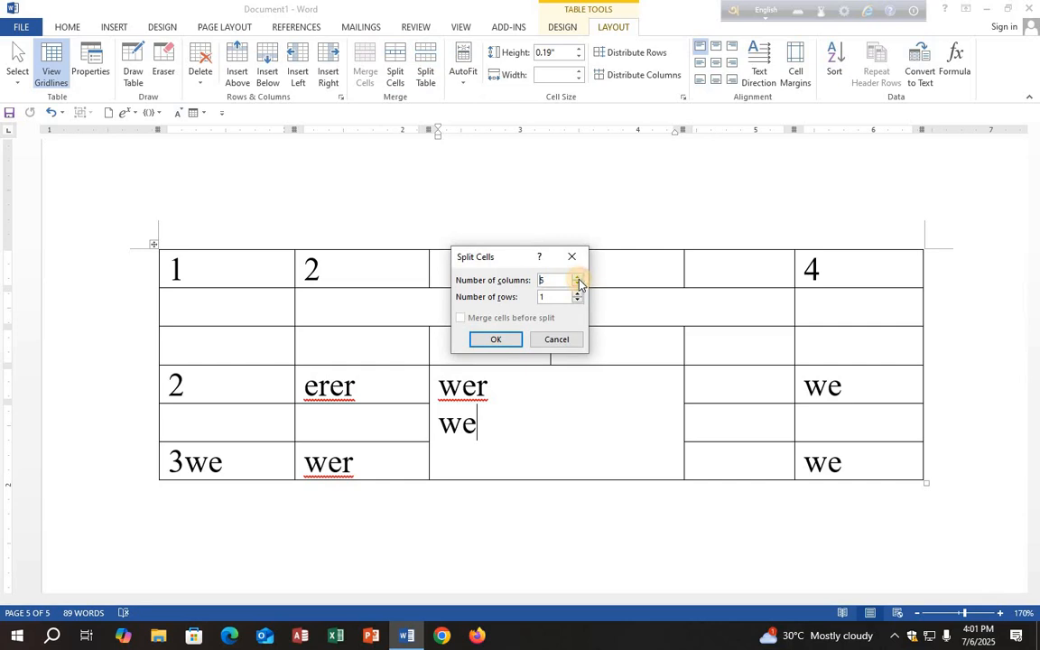
pyautogui.click(490, 336)
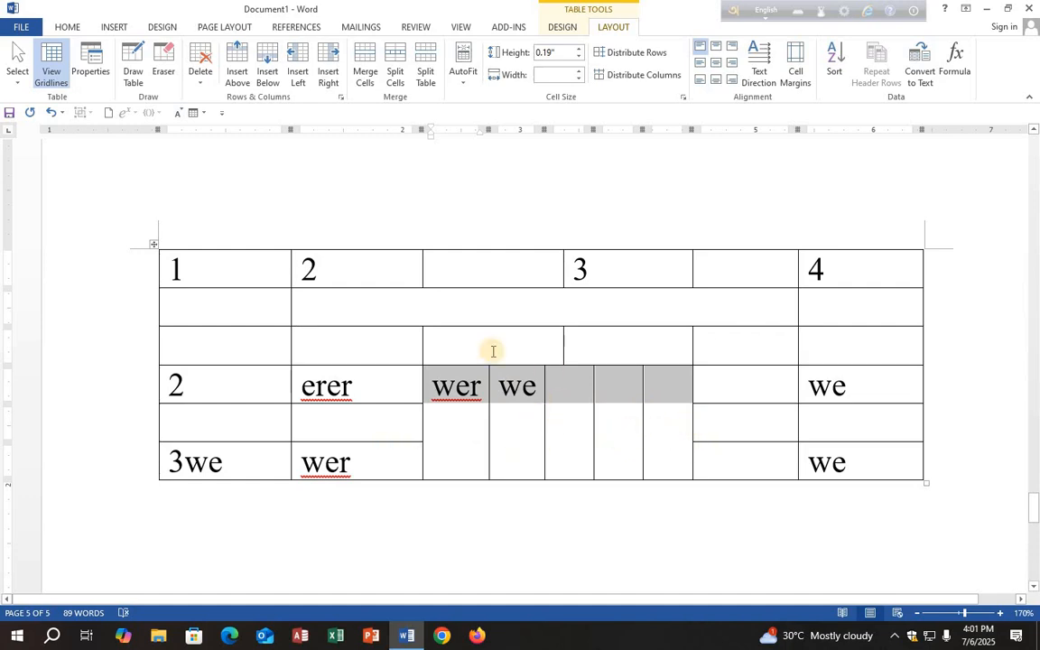
# Step: Enter "Rosid IT is the best it Center" in the merged cell of the second row and align it top center
pyautogui.click(401, 299)
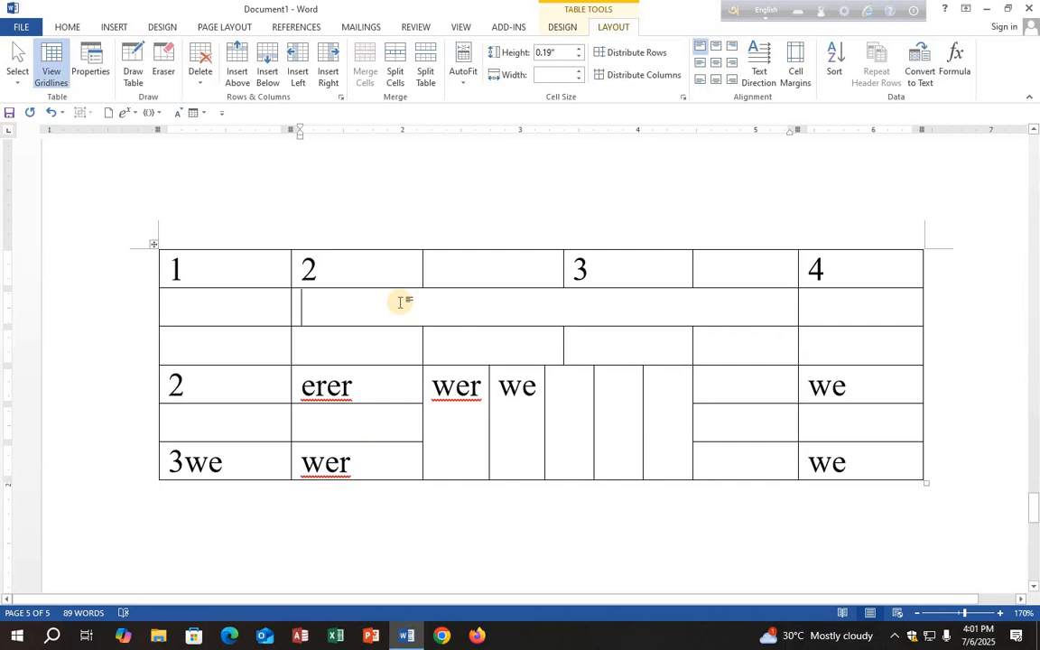
pyautogui.write('Rosid IT it')
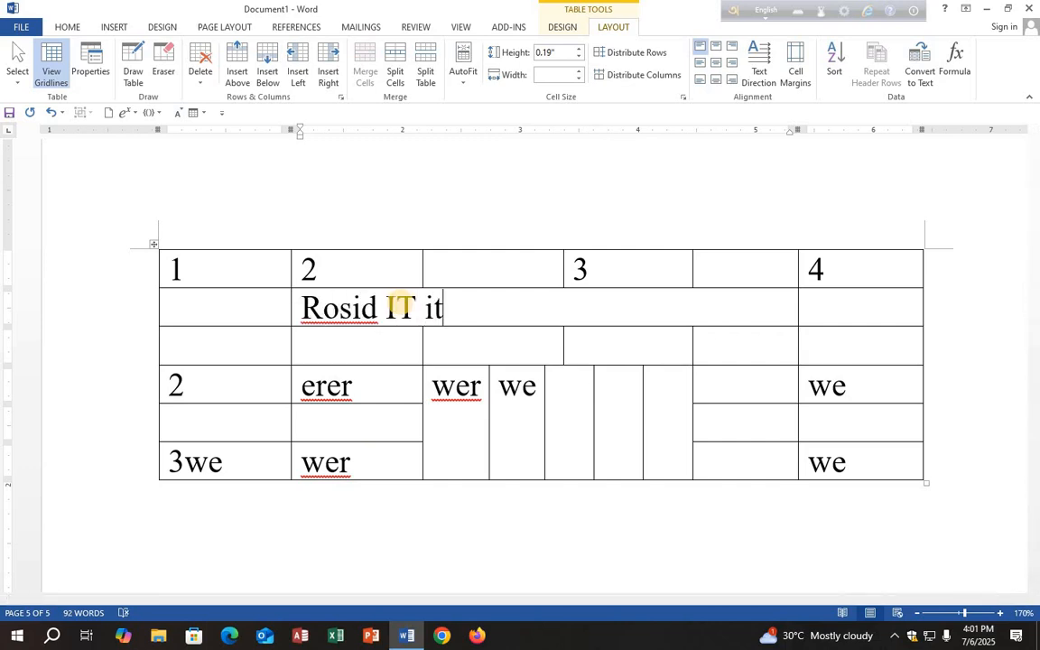
pyautogui.press('BackSpace')
pyautogui.write('the bes')
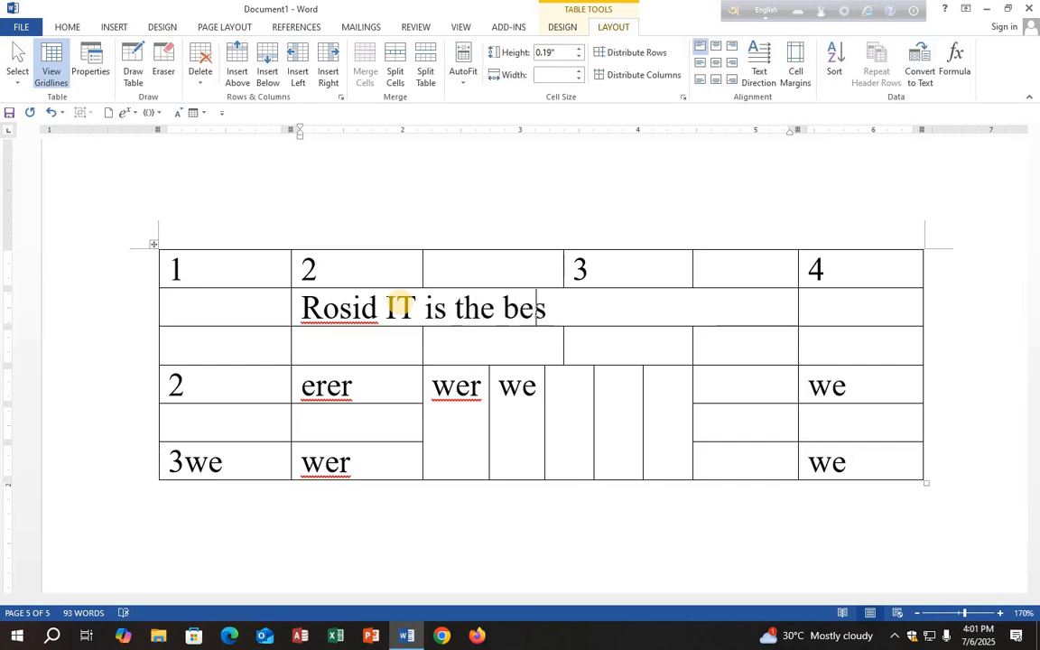
pyautogui.write('t it an')
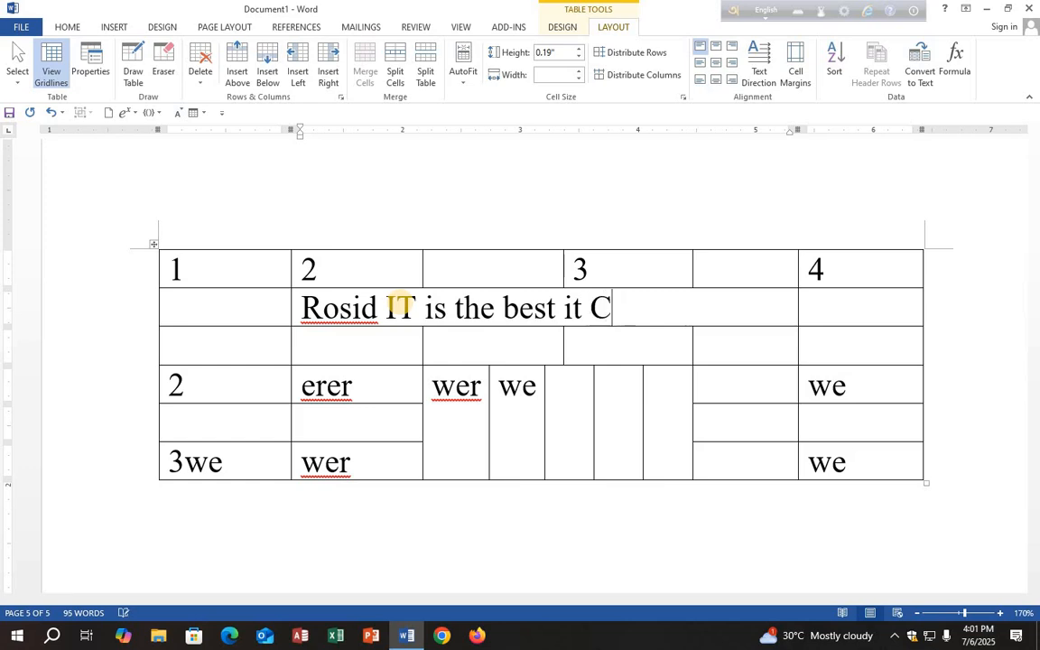
pyautogui.write('enter')
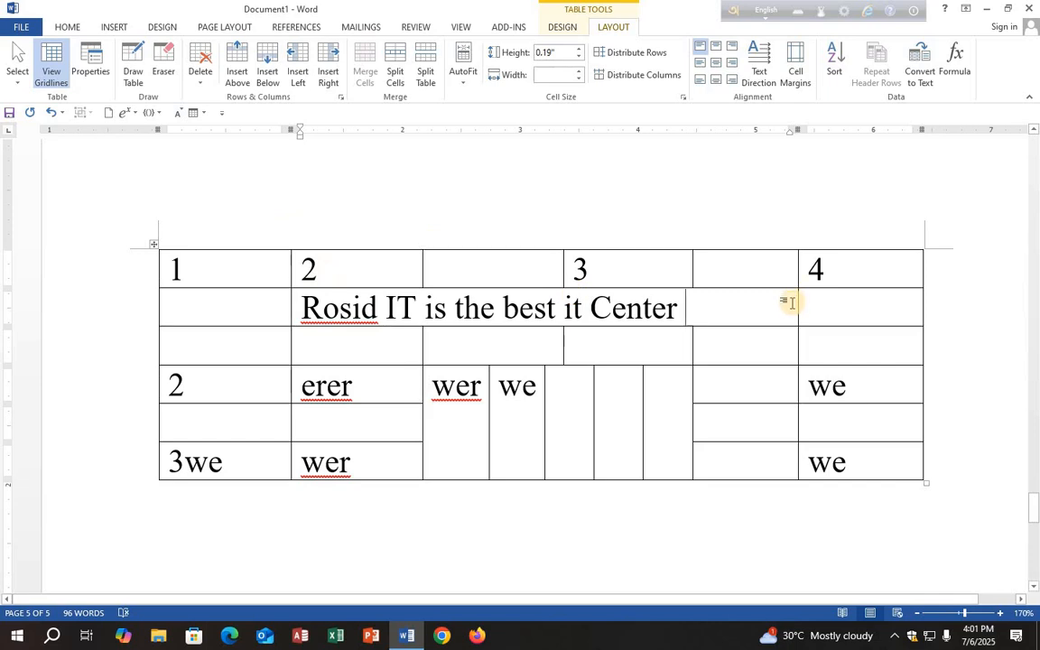
pyautogui.moveTo(791, 304); pyautogui.dragTo(297, 309)
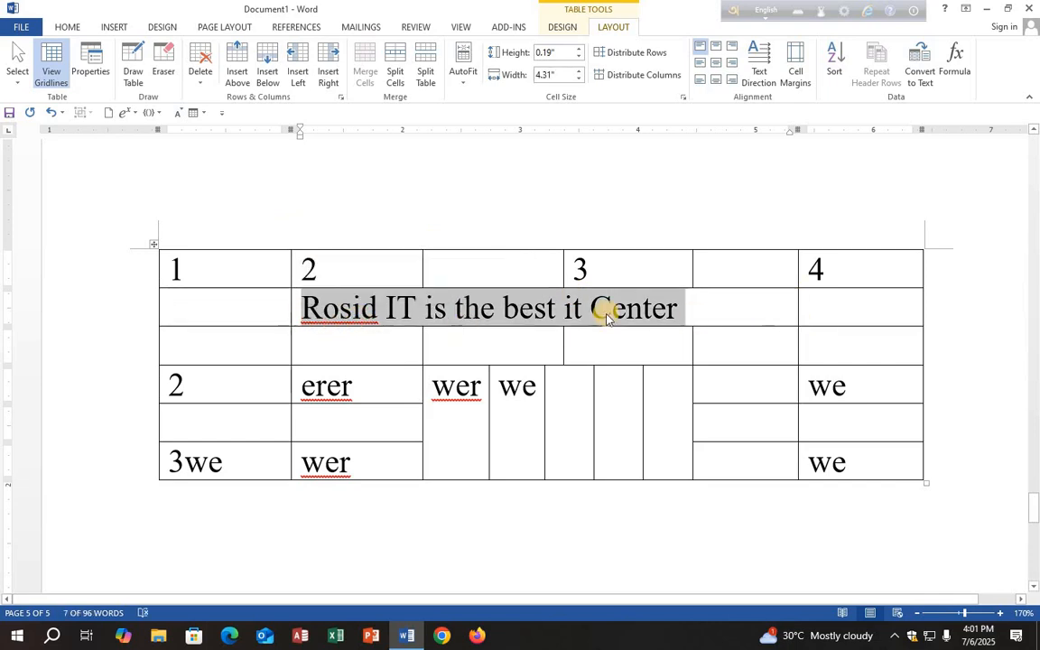
pyautogui.click(718, 51)
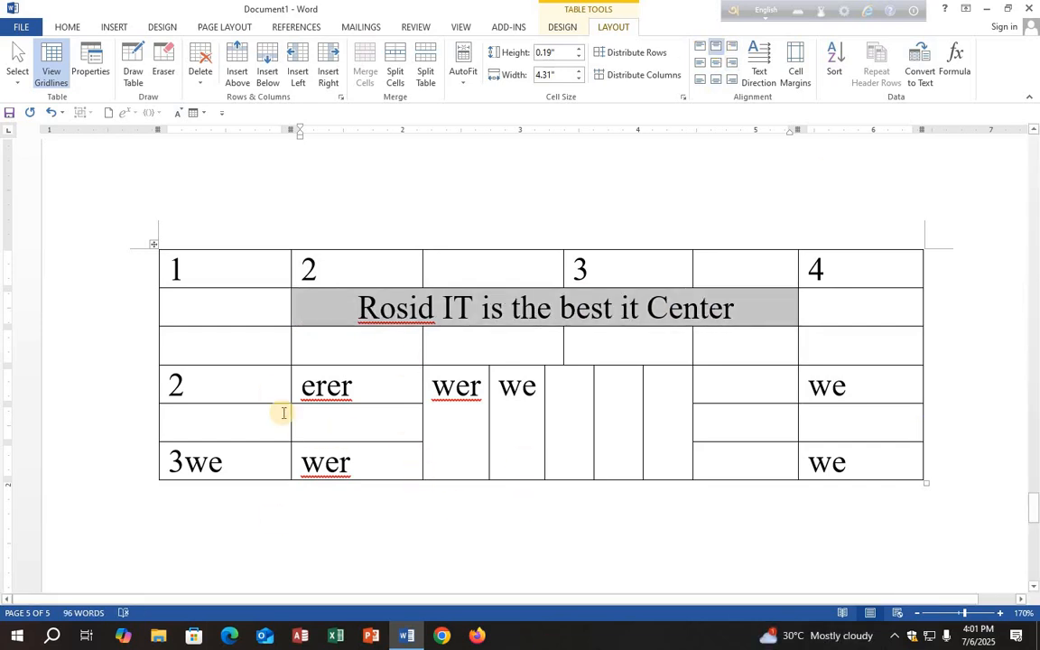
# Step: Split the table into two tables at the row starting with 2
pyautogui.click(257, 373)
pyautogui.click(180, 388)
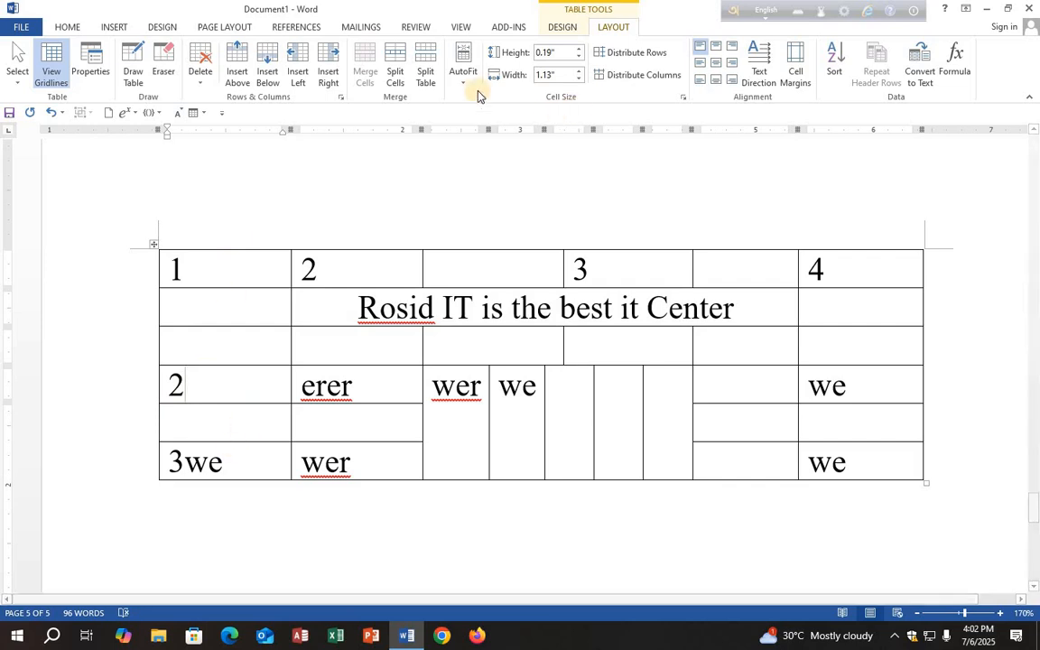
pyautogui.click(426, 70)
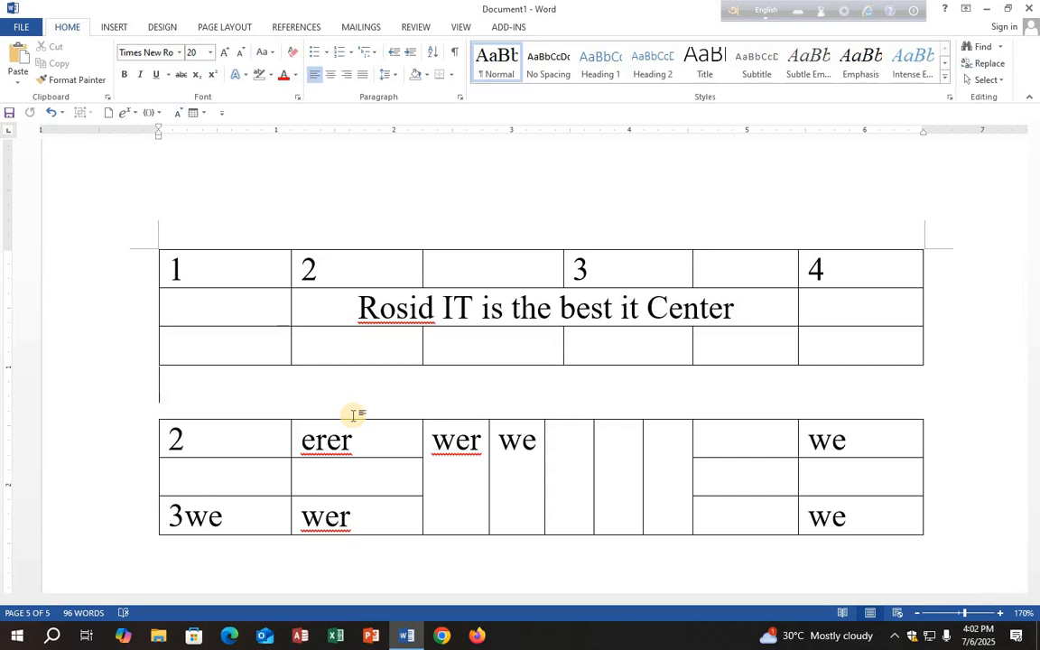
# Step: Enter the sentence "The quick brown fox jumps over the lazy dog." between the two tables
pyautogui.write('The qui')
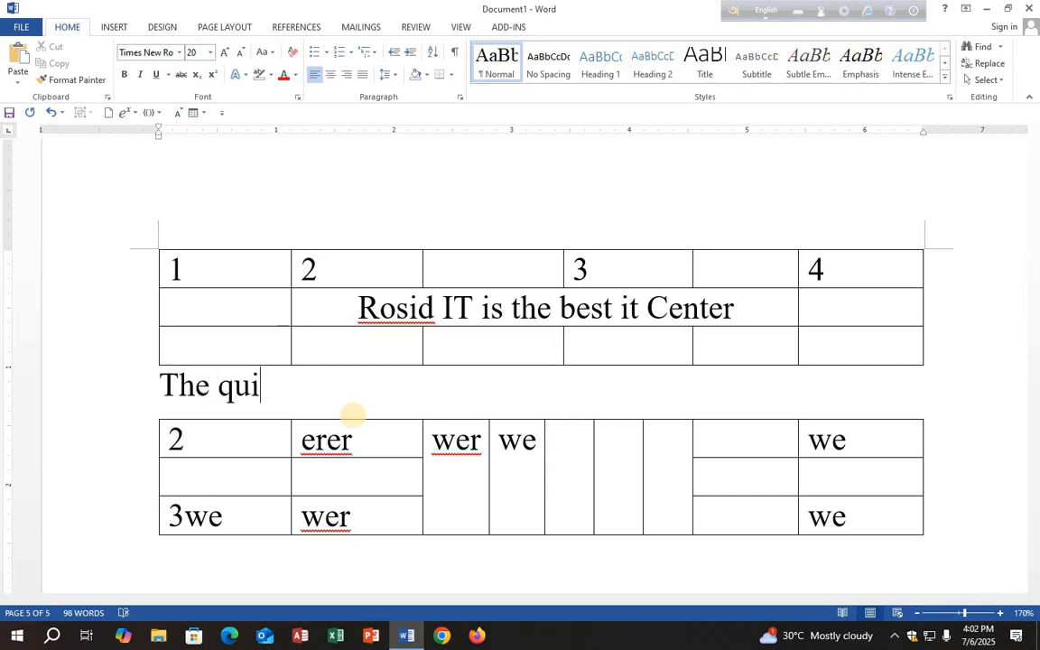
pyautogui.write('ck bro')
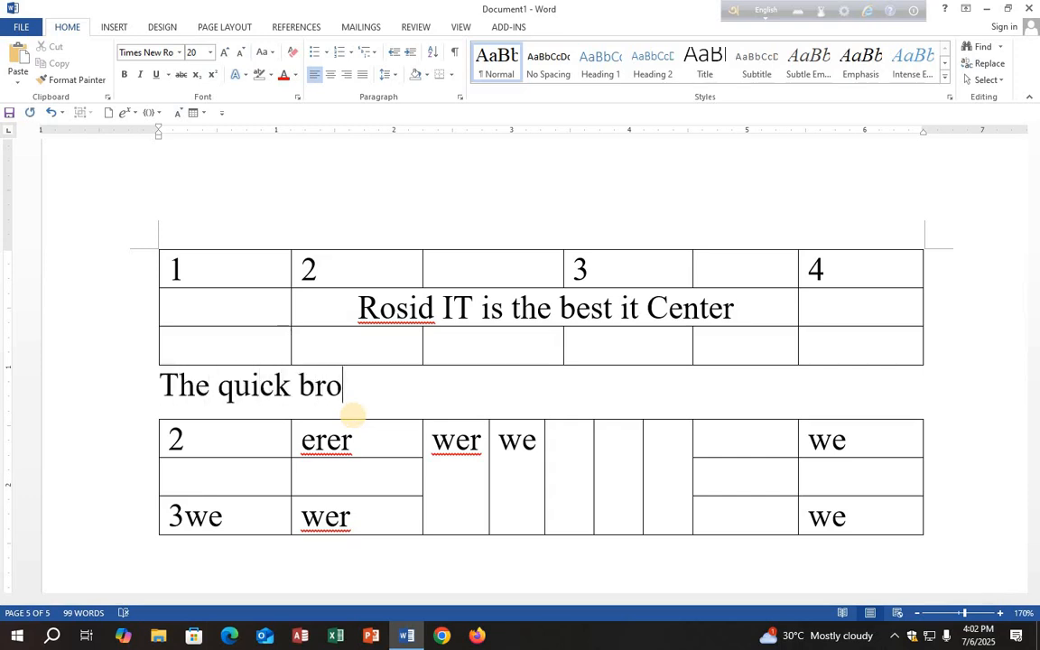
pyautogui.write('wn fox jumps')
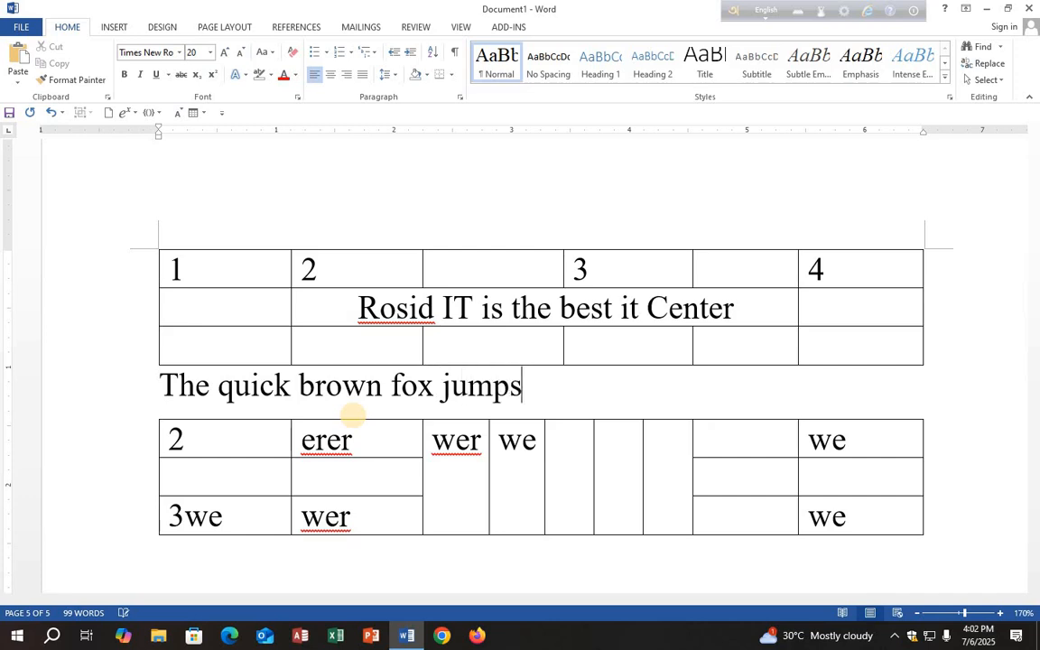
pyautogui.write(' over teh l')
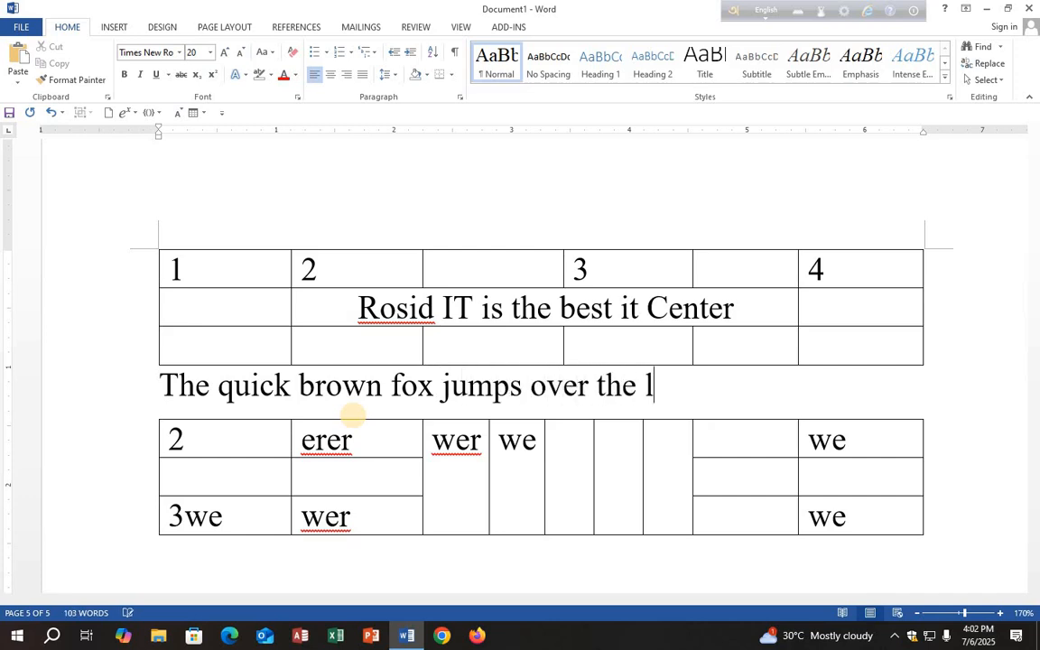
pyautogui.write('azy do')
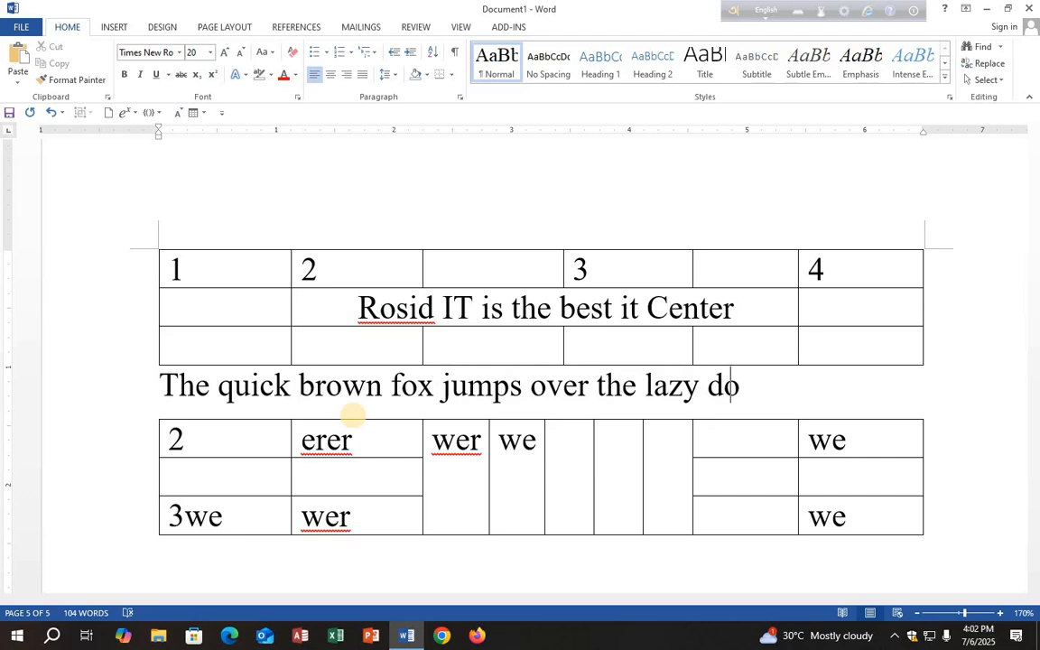
pyautogui.write('g.')
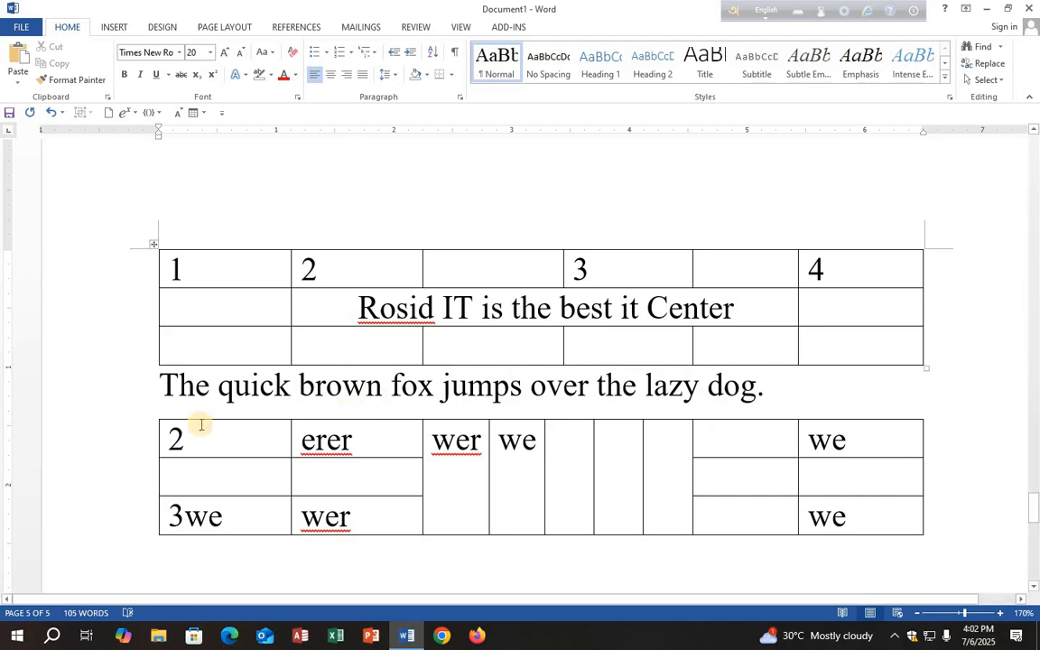
# Step: Add a blank line above the sentence between the tables and center that blank line
pyautogui.click(150, 377)
pyautogui.press('Return')
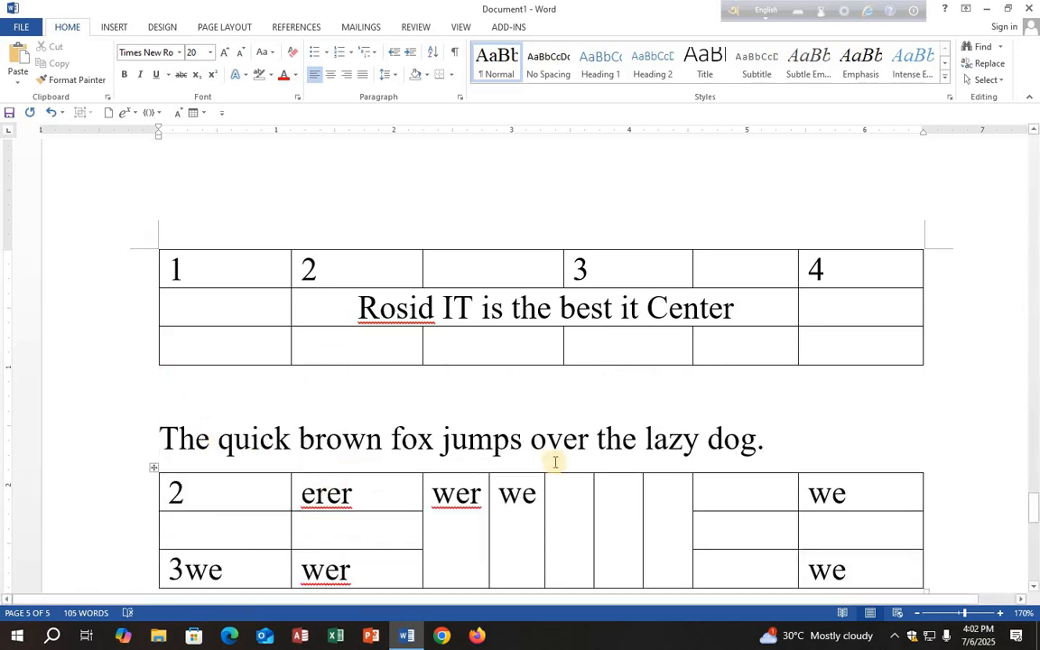
pyautogui.click(782, 442)
pyautogui.moveTo(782, 442); pyautogui.dragTo(648, 432)
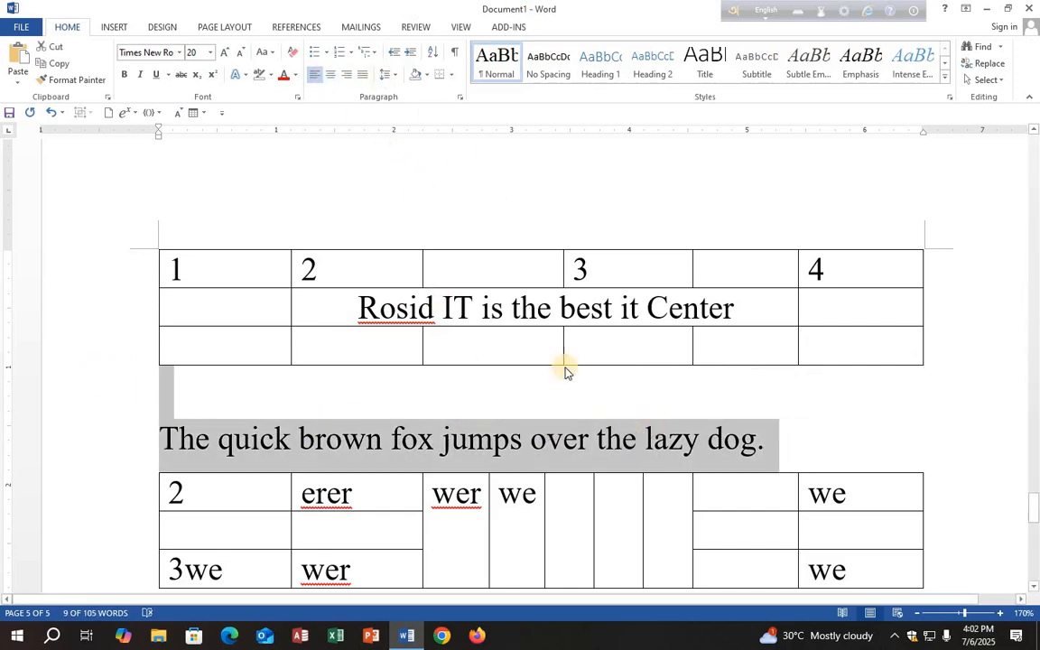
pyautogui.click(517, 401)
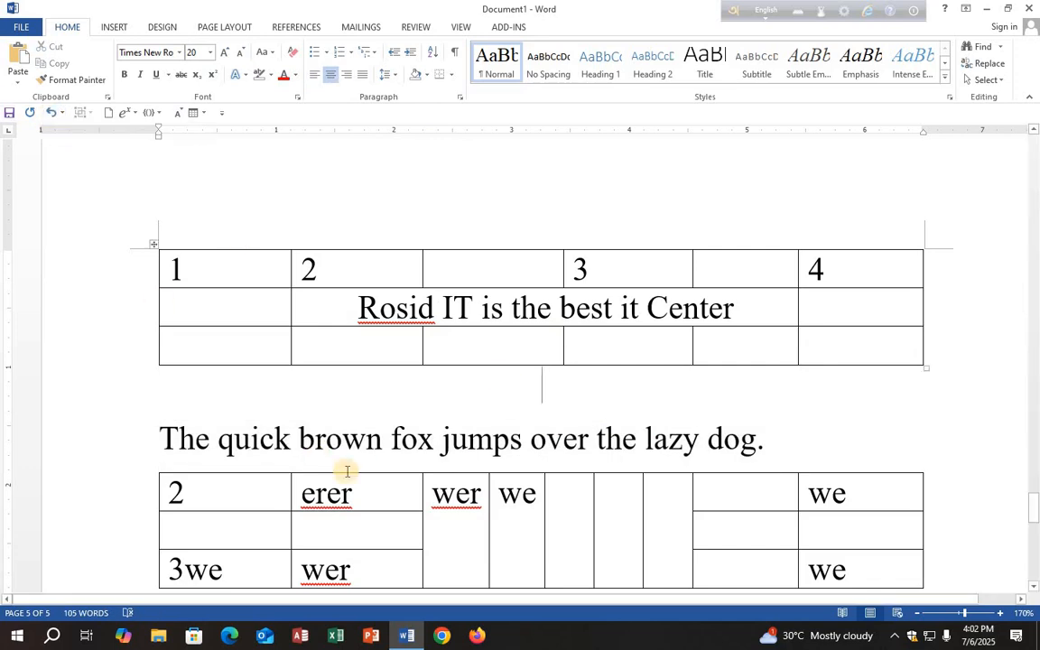
# Step: Remove the added blank line and the sentence between the tables, and rejoin the two tables into one
pyautogui.hotkey('ctrl', 'z')
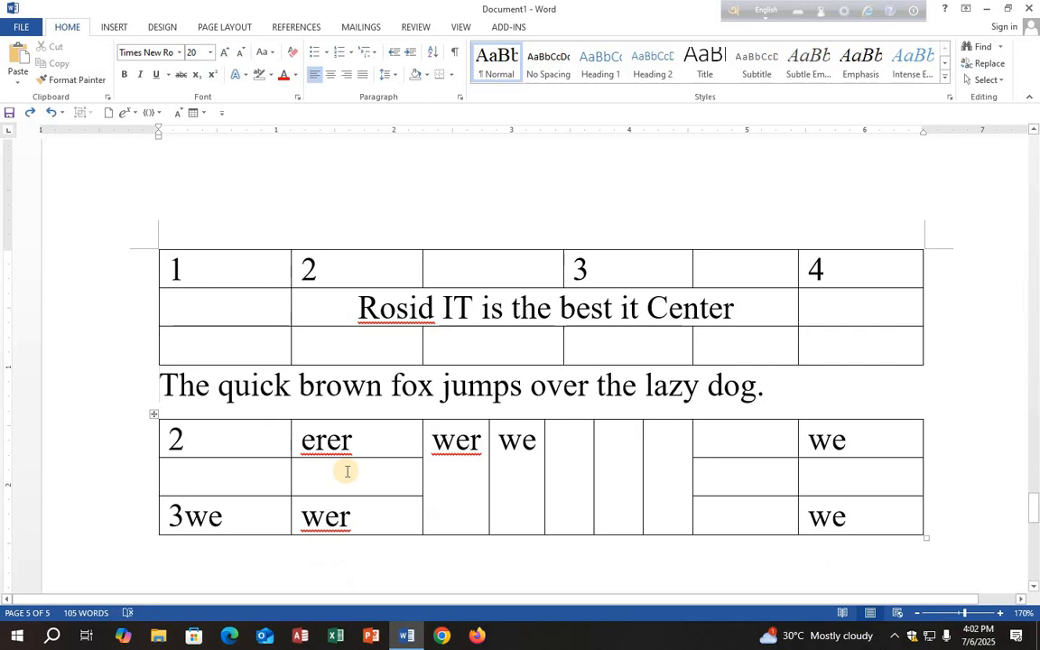
pyautogui.press('BackSpace')
pyautogui.press('BackSpace')
pyautogui.press('BackSpace')
pyautogui.press('BackSpace')
pyautogui.press('BackSpace')
pyautogui.press('BackSpace')
pyautogui.press('BackSpace')
pyautogui.press('BackSpace')
pyautogui.press('BackSpace')
pyautogui.press('BackSpace')
pyautogui.press('BackSpace')
pyautogui.press('BackSpace')
pyautogui.press('BackSpace')
pyautogui.press('BackSpace')
pyautogui.press('BackSpace')
pyautogui.press('BackSpace')
pyautogui.press('BackSpace')
pyautogui.press('BackSpace')
pyautogui.press('BackSpace')
pyautogui.press('BackSpace')
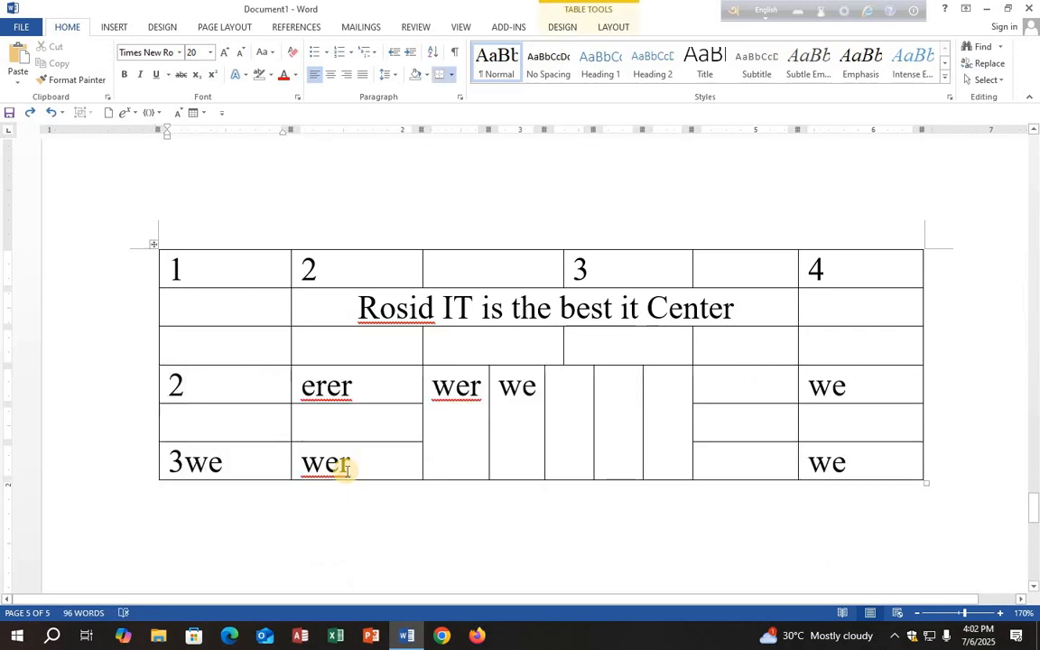
# Step: Undo the second-row text and centering, the five-column cell split, and both earlier cell merges
pyautogui.hotkey('ctrl', 'z')
pyautogui.hotkey('ctrl', 'z')
pyautogui.hotkey('ctrl', 'z')
pyautogui.hotkey('ctrl', 'z')
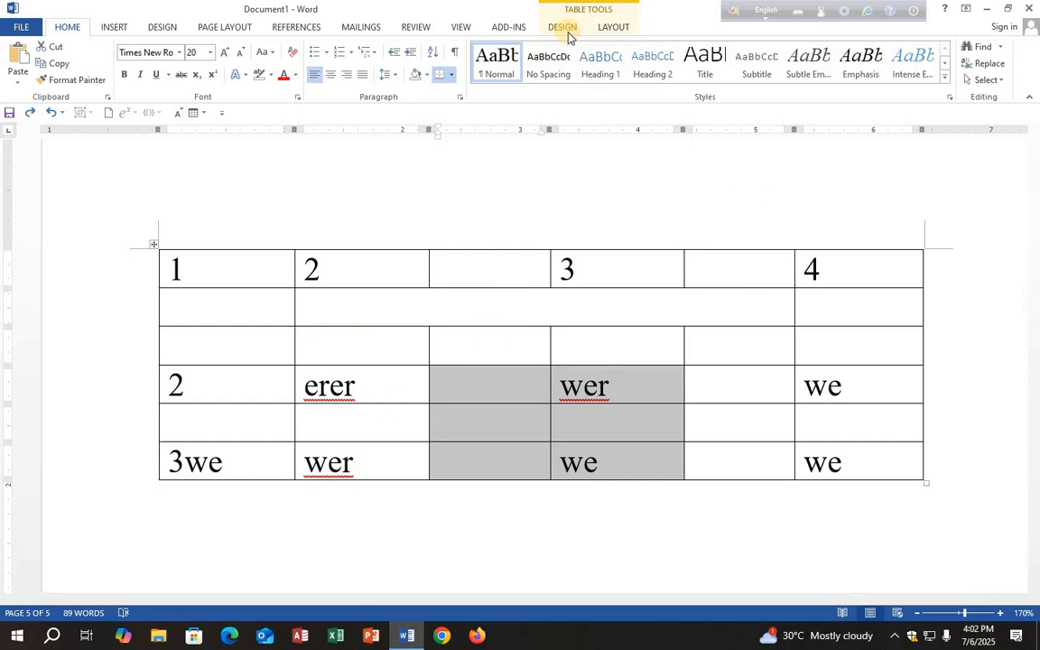
pyautogui.hotkey('ctrl', 'z')
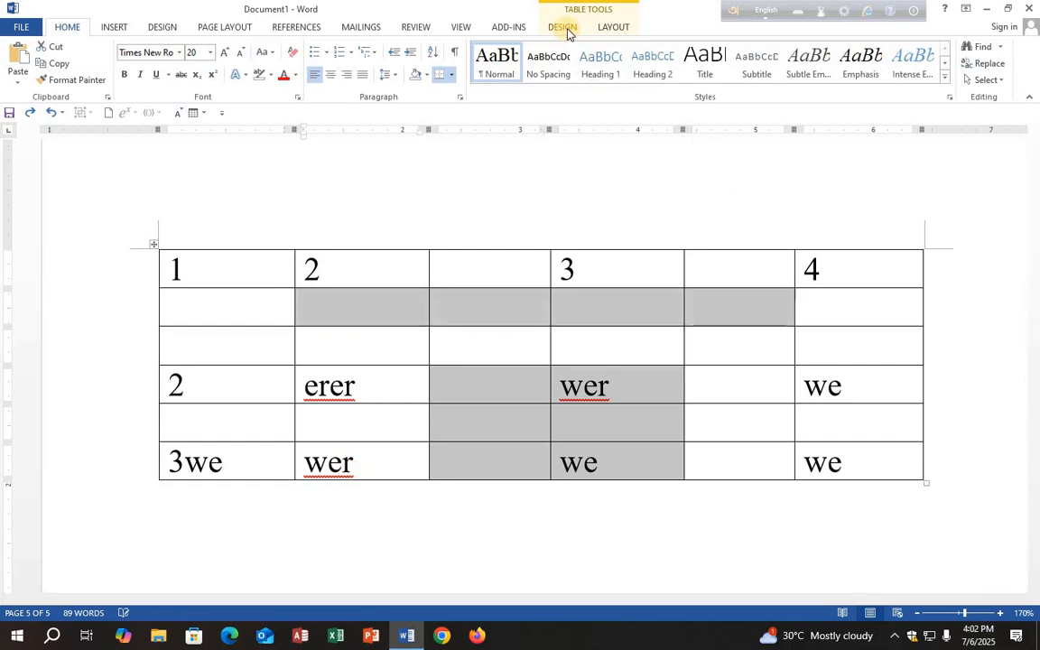
# Step: Narrow the first column to about 0.62" and widen the column headed 3 on both sides to about 2.38"
pyautogui.click(617, 27)
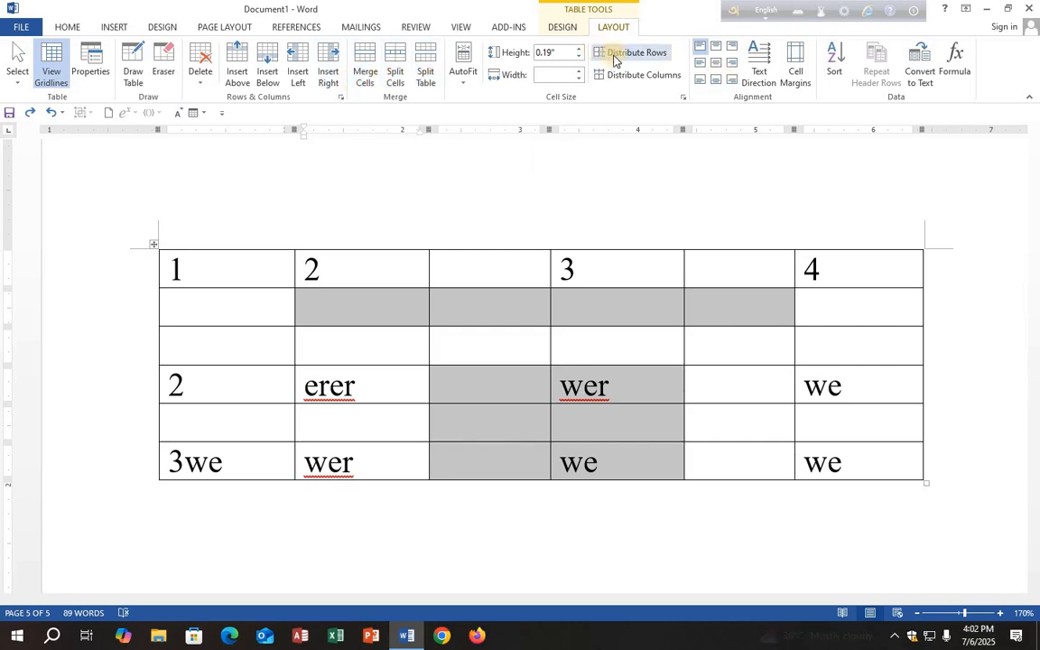
pyautogui.click(344, 363)
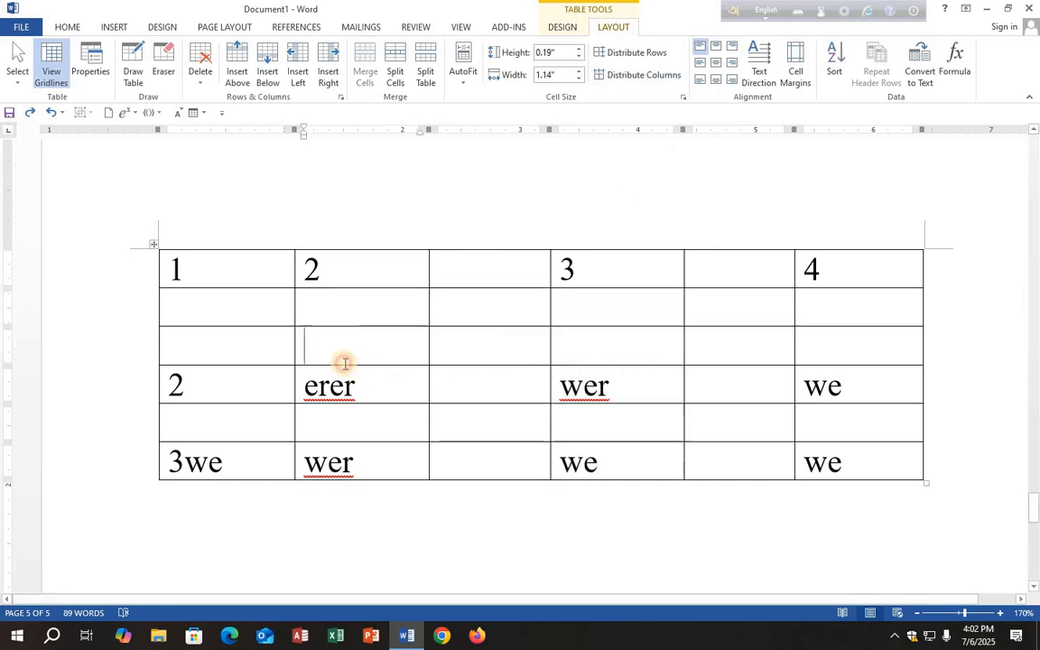
pyautogui.click(281, 342)
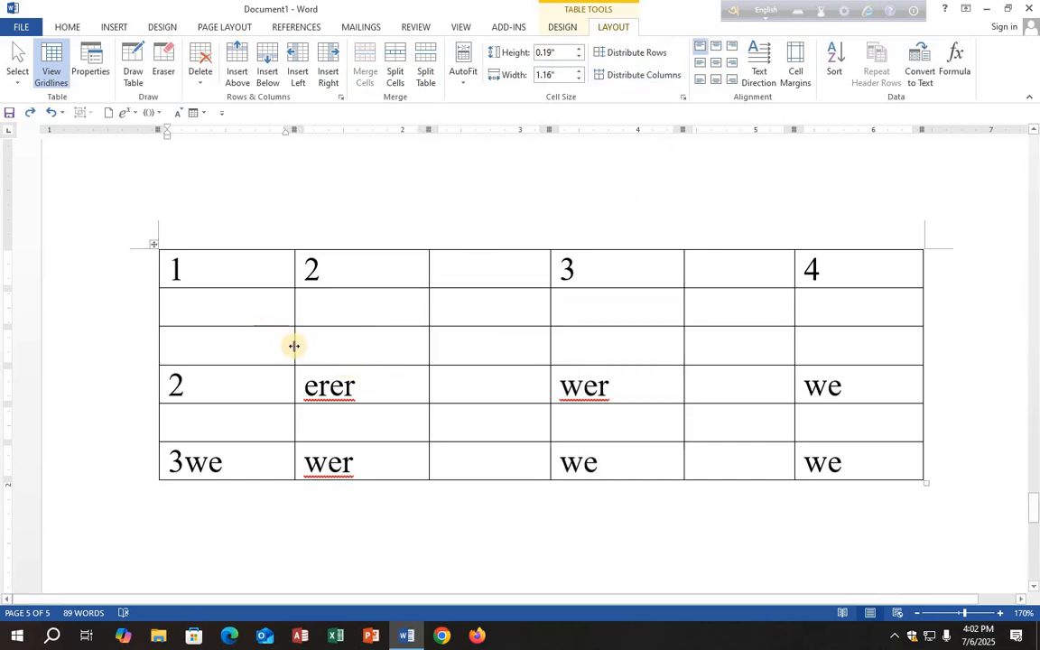
pyautogui.moveTo(294, 345); pyautogui.dragTo(232, 348)
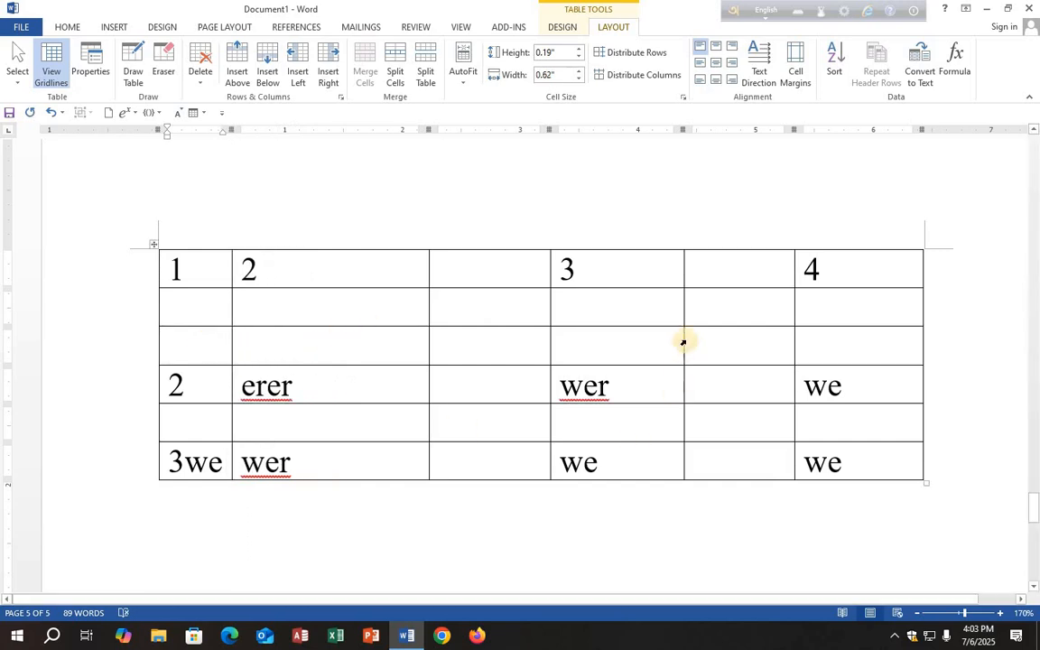
pyautogui.moveTo(683, 339); pyautogui.dragTo(755, 344)
pyautogui.moveTo(548, 345); pyautogui.dragTo(476, 341)
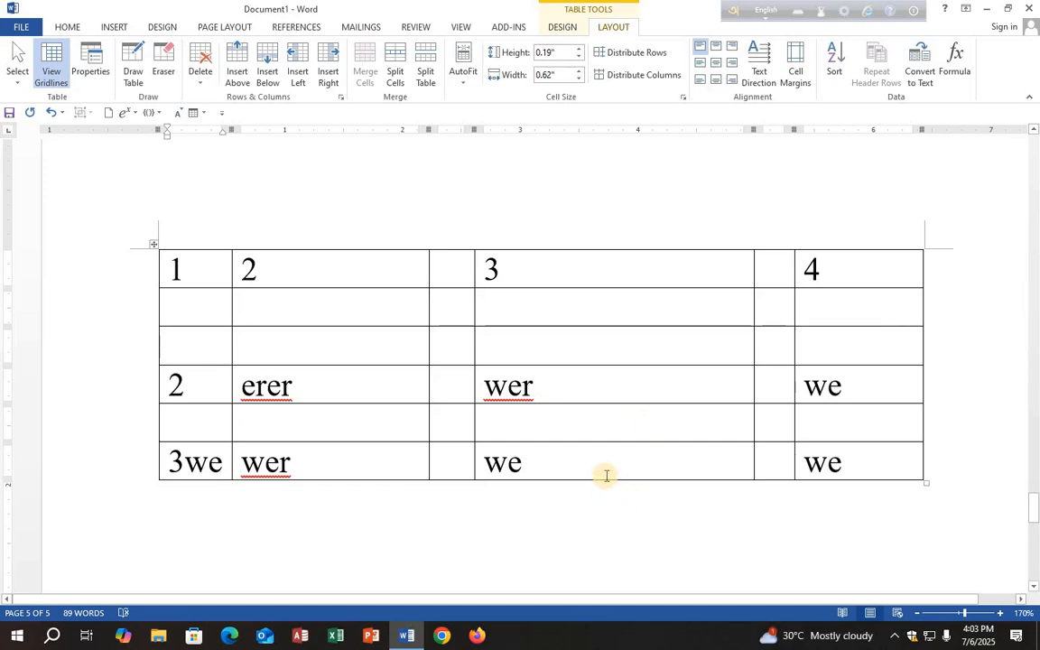
# Step: Make the last table row taller, the third row about 0.59" high and the header row about 0.56" high
pyautogui.moveTo(605, 478); pyautogui.dragTo(604, 559)
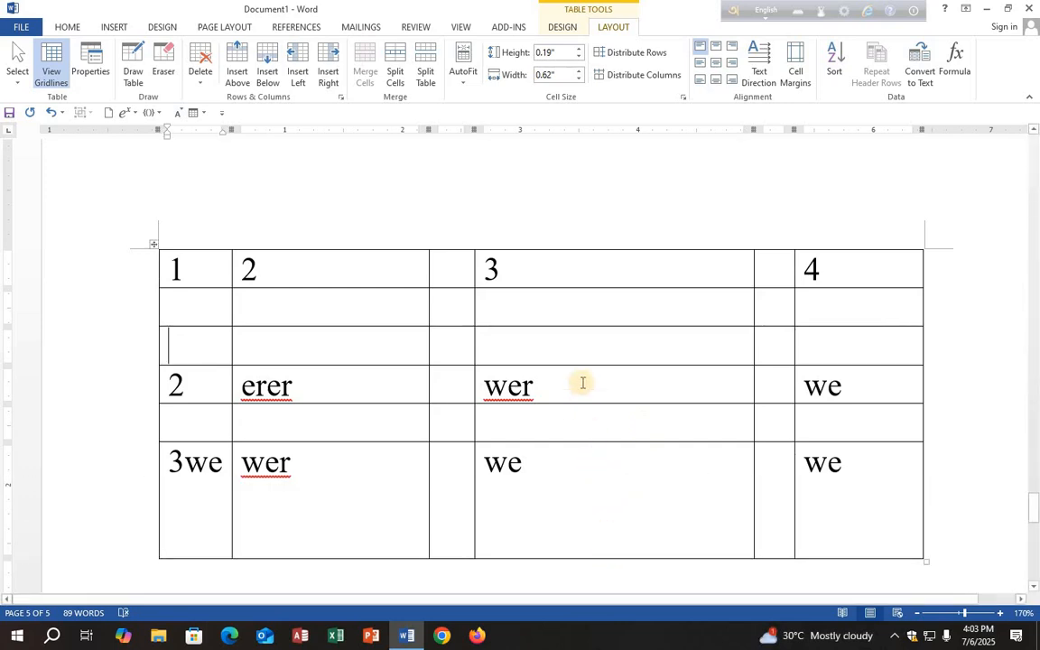
pyautogui.moveTo(581, 365); pyautogui.dragTo(581, 398)
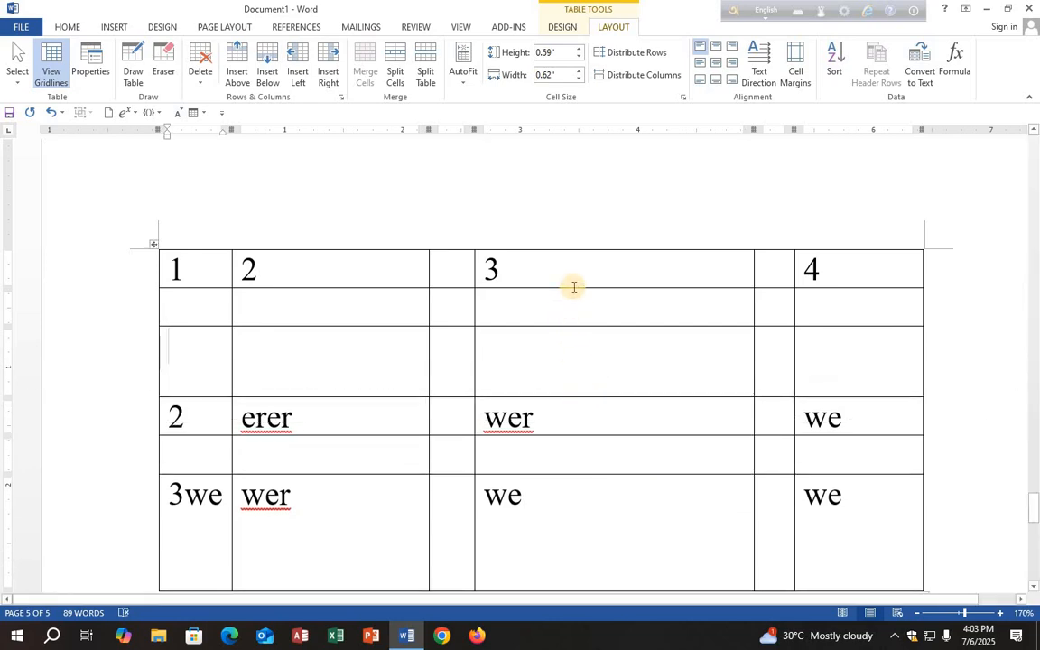
pyautogui.moveTo(572, 288); pyautogui.dragTo(570, 316)
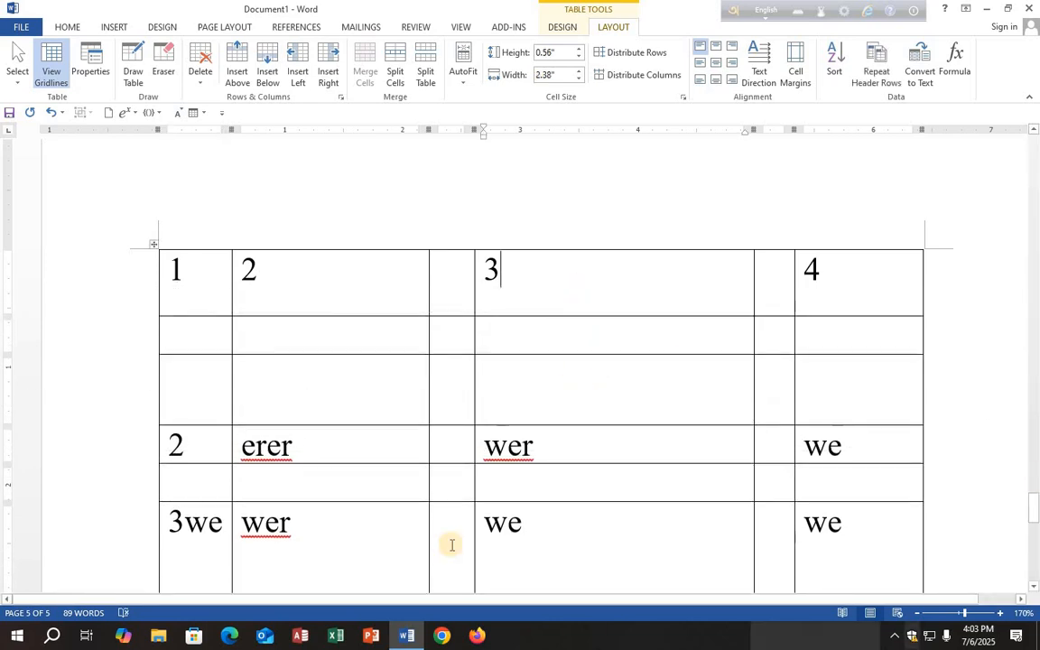
# Step: Distribute all columns of the table to equal widths
pyautogui.click(150, 244)
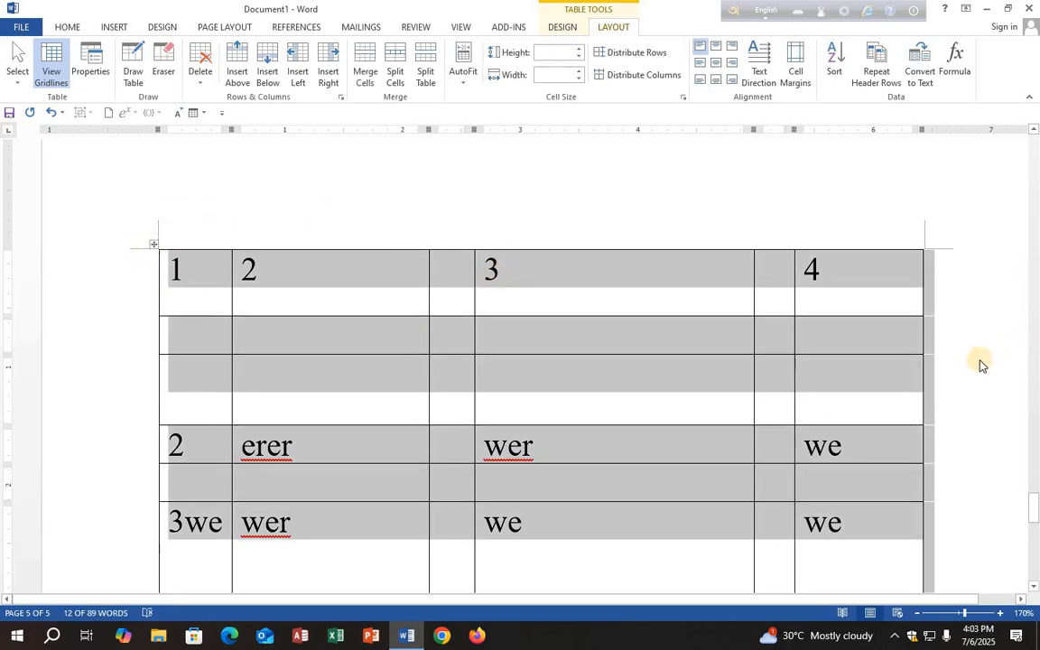
pyautogui.click(637, 80)
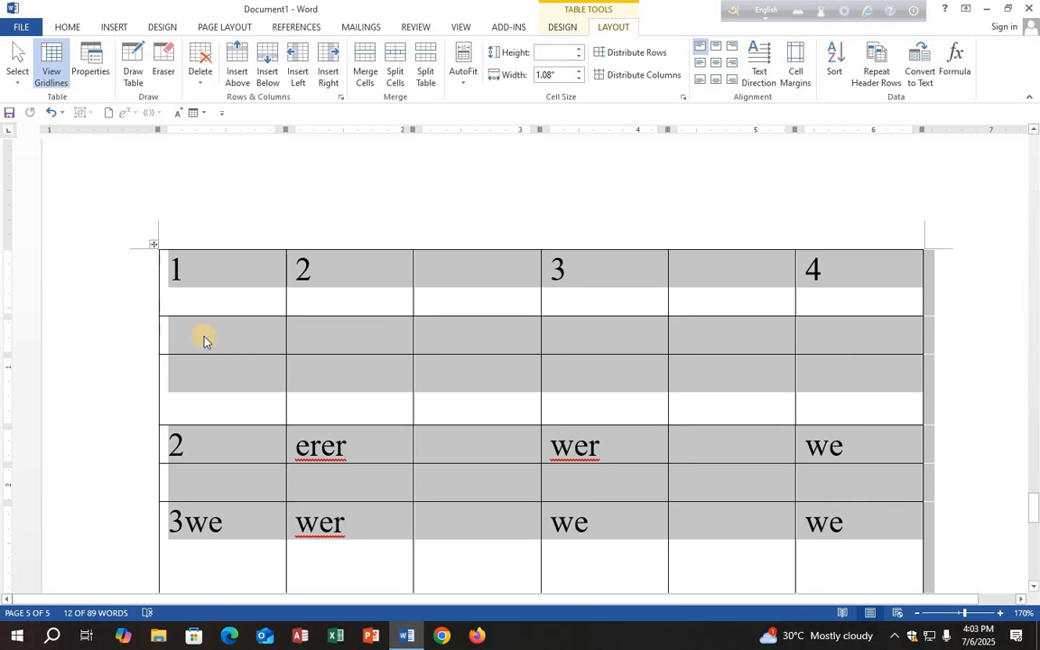
# Step: Select the whole table and distribute its rows to equal heights
pyautogui.click(224, 312)
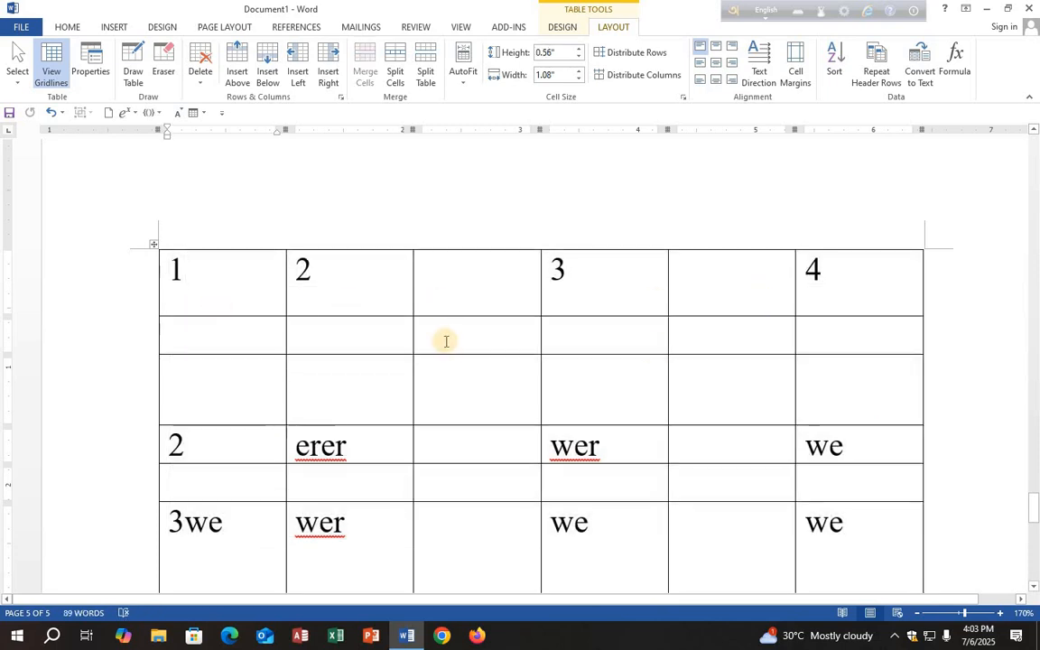
pyautogui.click(154, 243)
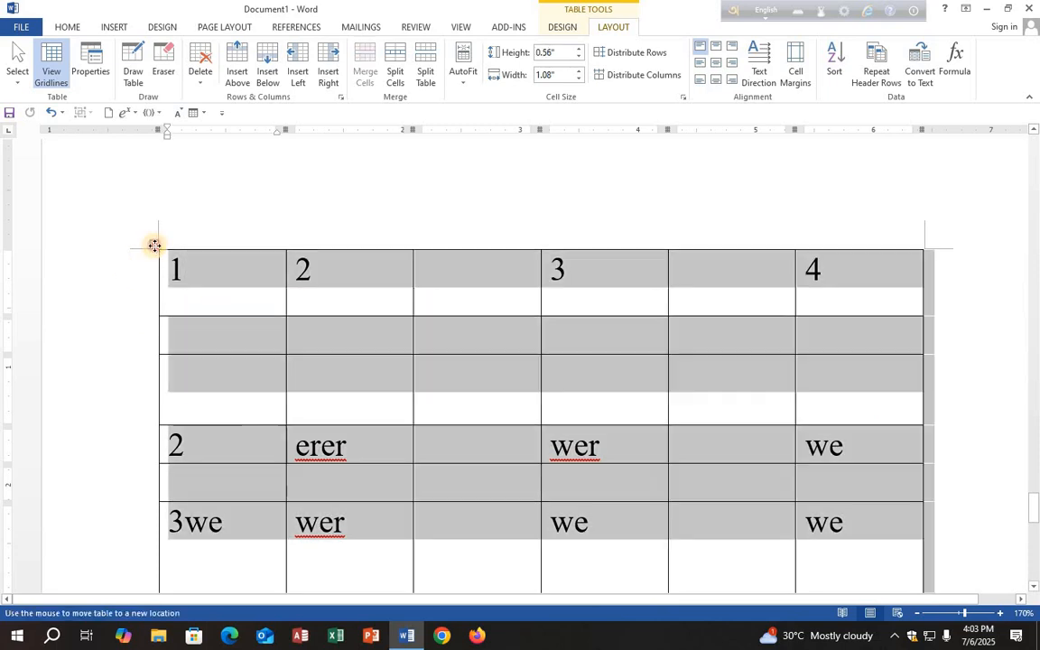
pyautogui.click(615, 29)
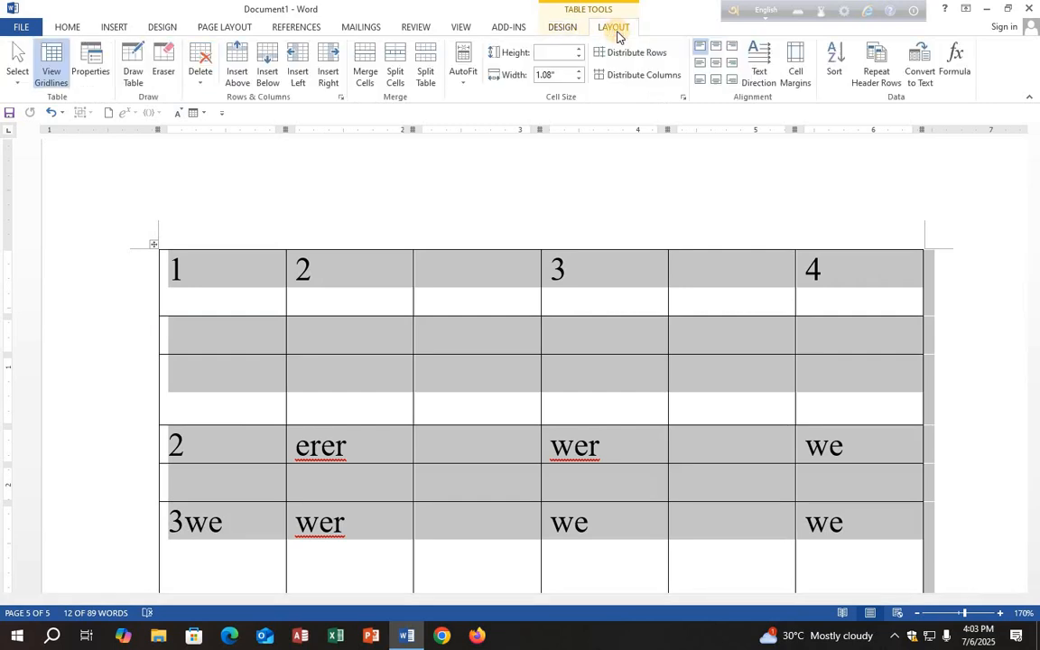
pyautogui.click(607, 54)
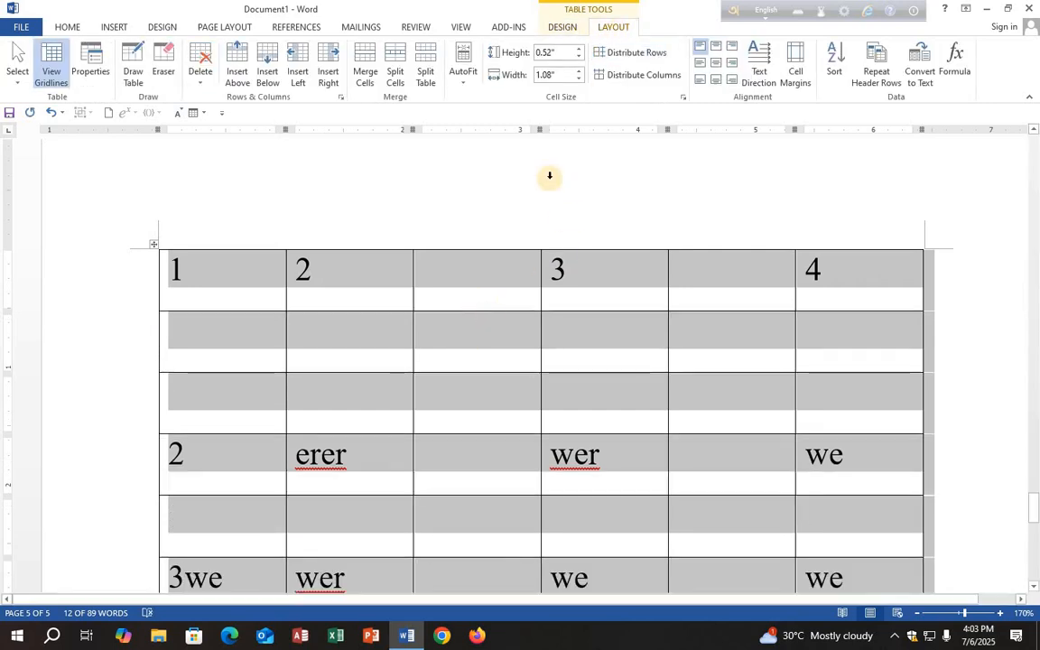
# Step: Reduce the height of all table rows to 0.01" and set all columns to 1" wide
pyautogui.click(580, 57)
pyautogui.click(580, 57)
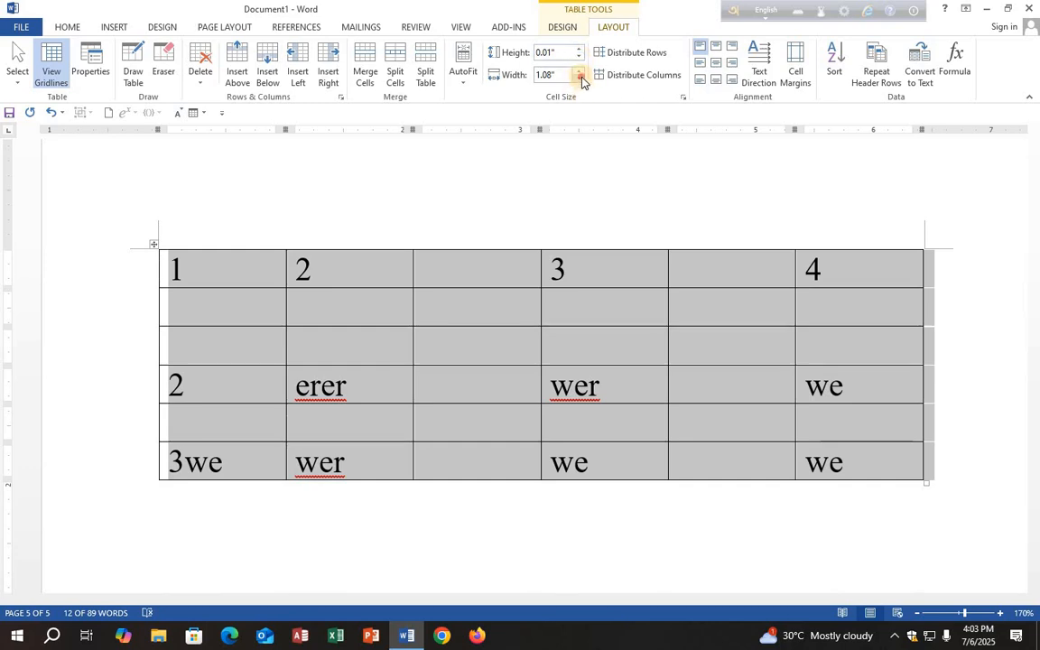
pyautogui.click(581, 79)
pyautogui.click(581, 79)
pyautogui.click(583, 81)
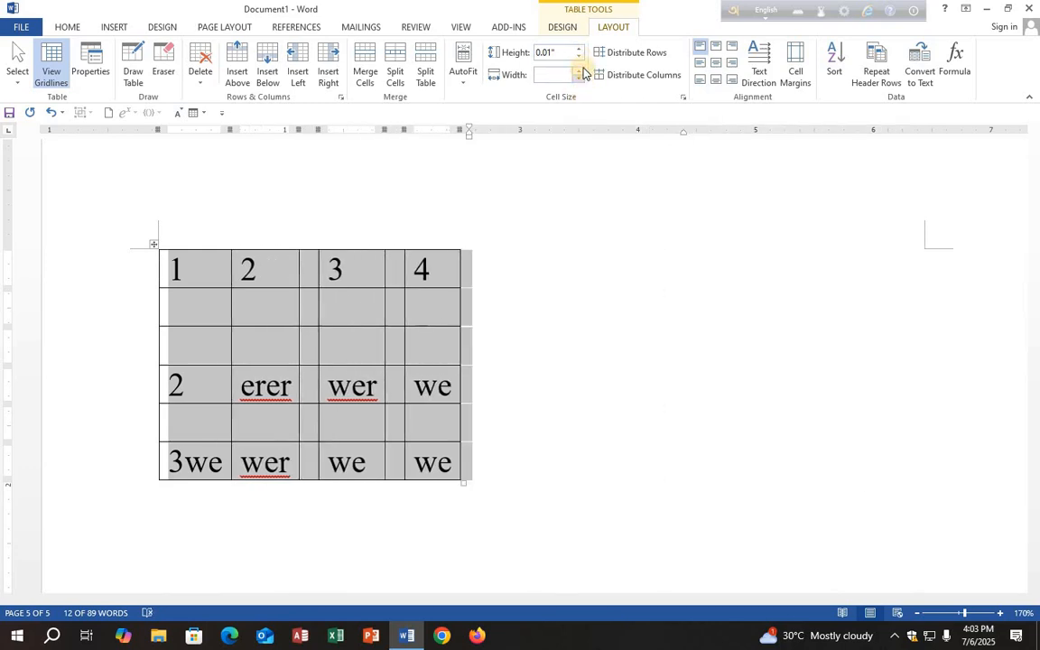
pyautogui.click(582, 72)
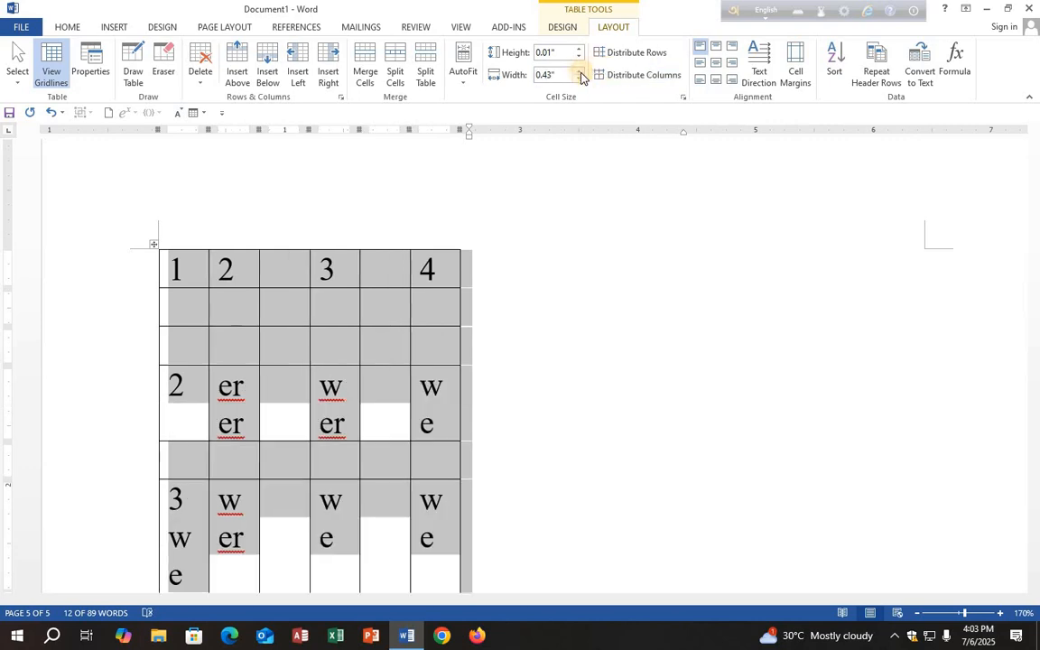
pyautogui.click(582, 72)
pyautogui.click(581, 72)
pyautogui.click(580, 72)
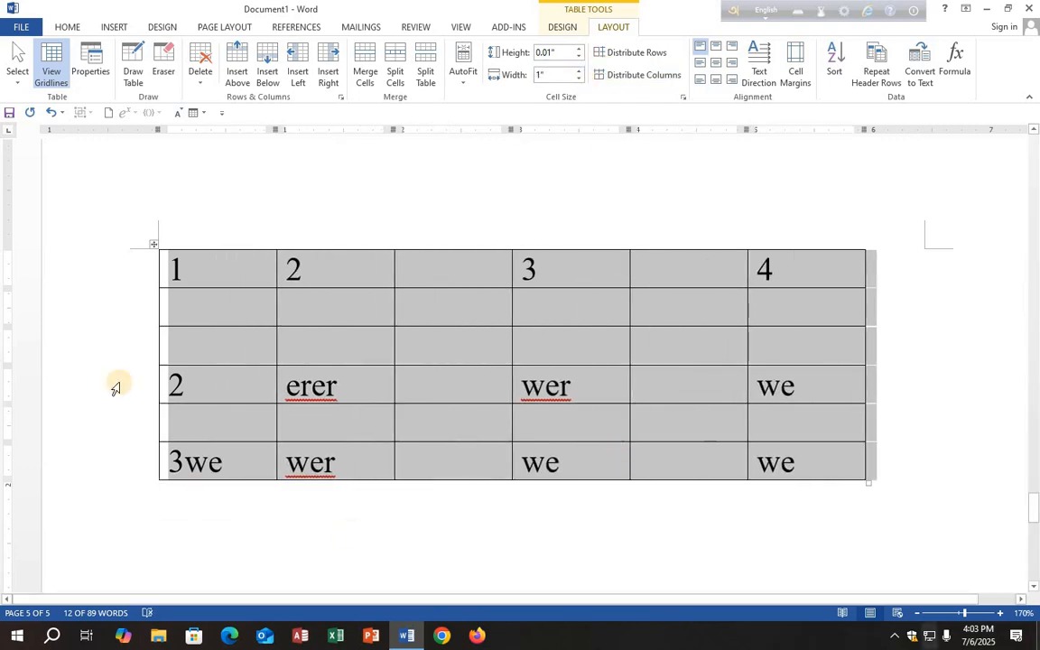
# Step: Renumber the header row consecutively from 1 to 6, moving the 3 and 4 into the third and fourth cells and adding 5 and 6
pyautogui.click(748, 273)
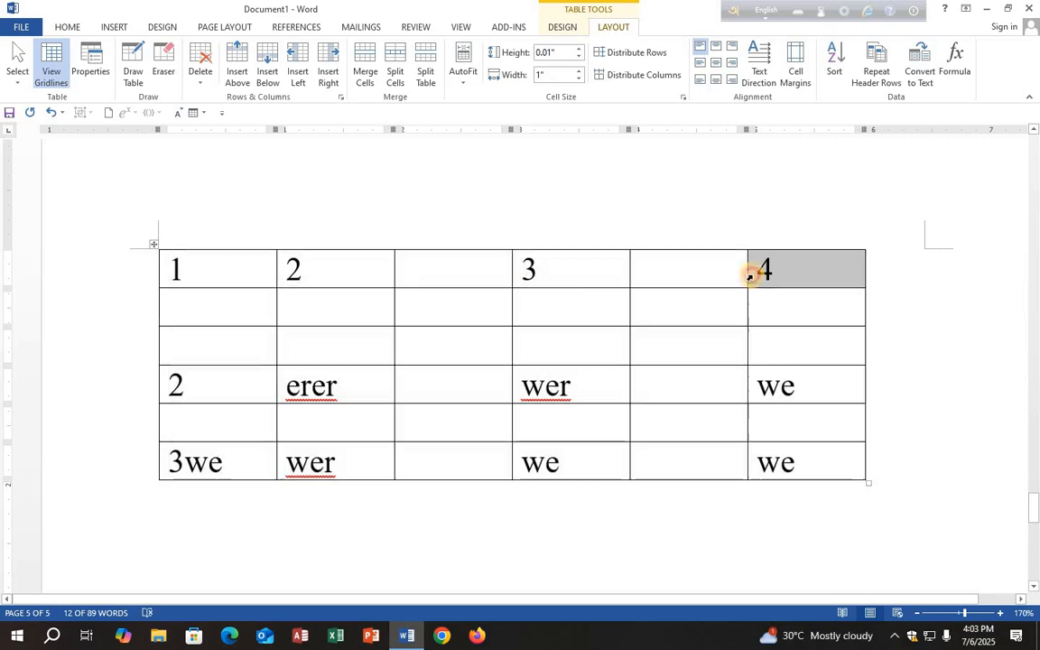
pyautogui.doubleClick(529, 269)
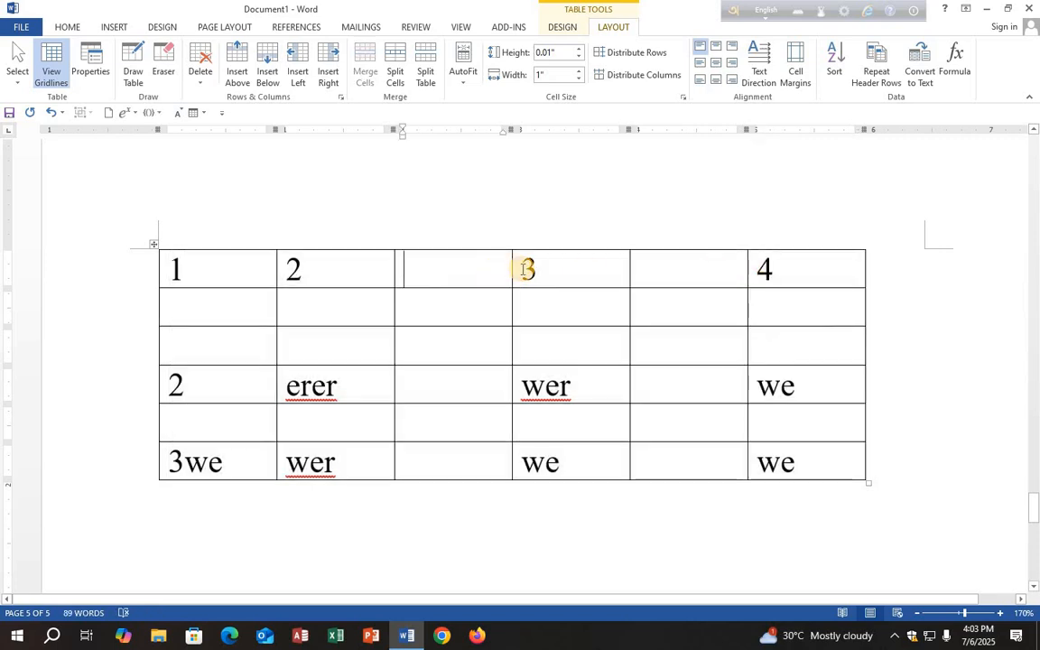
pyautogui.click(425, 271)
pyautogui.doubleClick(529, 268)
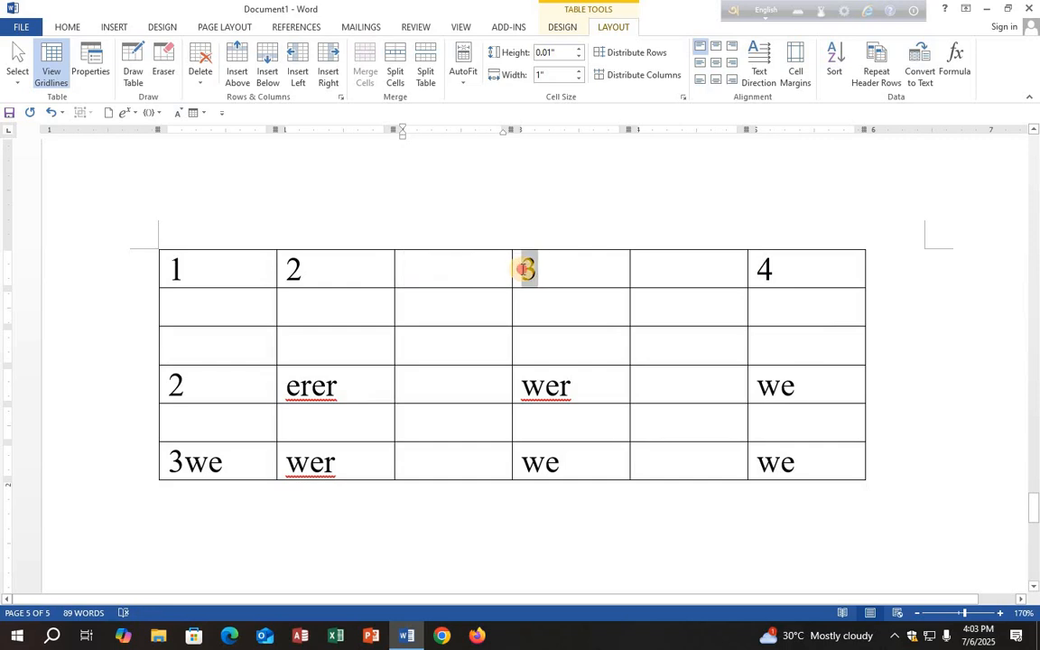
pyautogui.moveTo(528, 269); pyautogui.dragTo(416, 270)
pyautogui.doubleClick(779, 276)
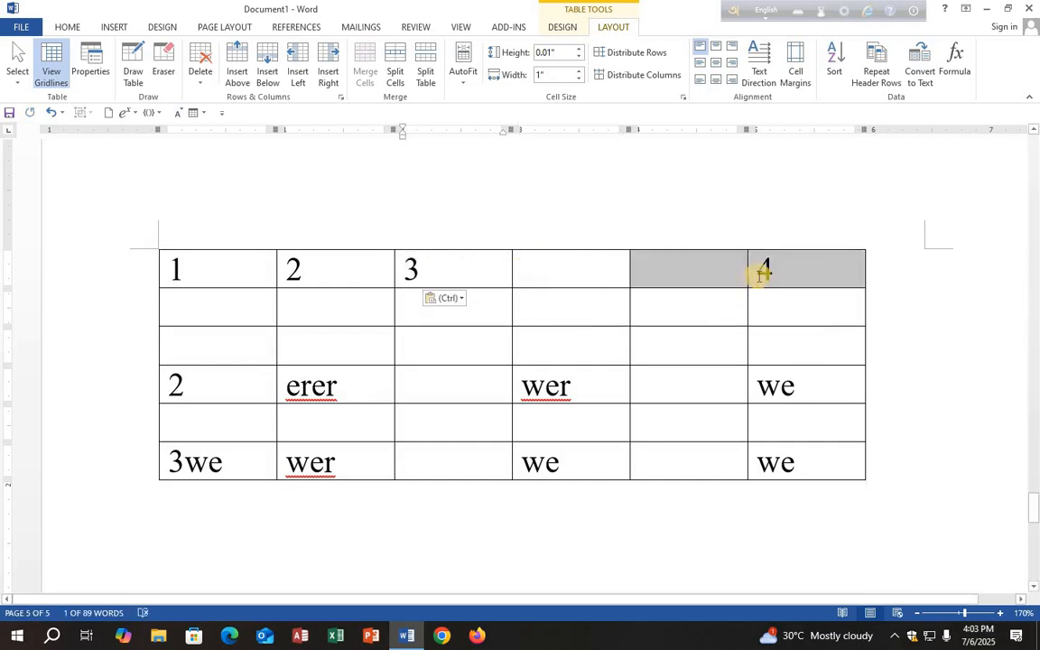
pyautogui.moveTo(761, 272); pyautogui.dragTo(563, 271)
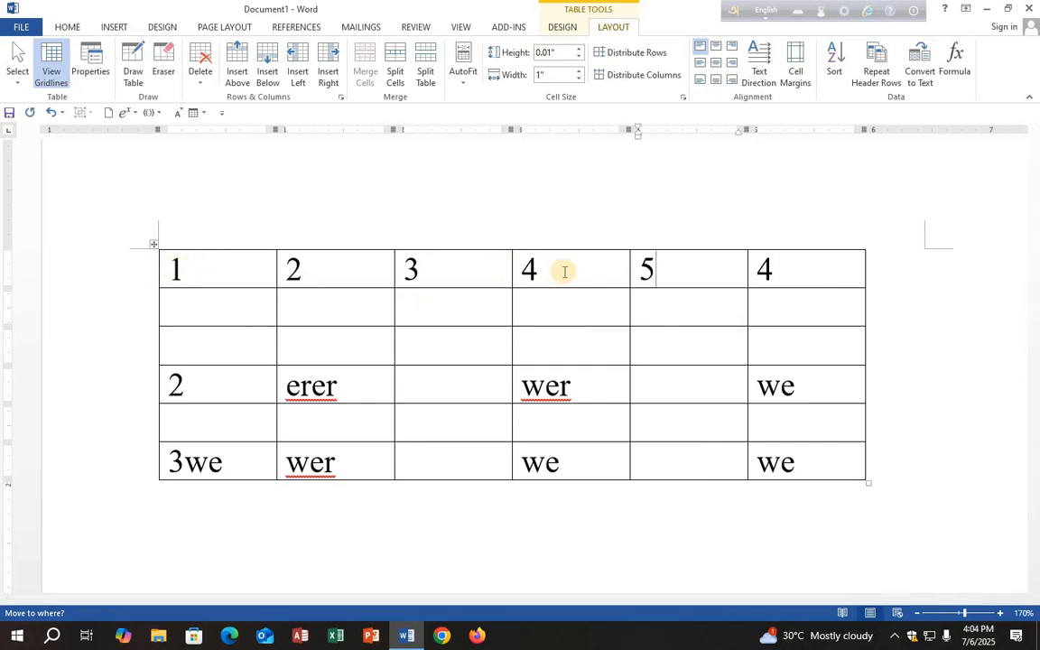
pyautogui.press('Tab')
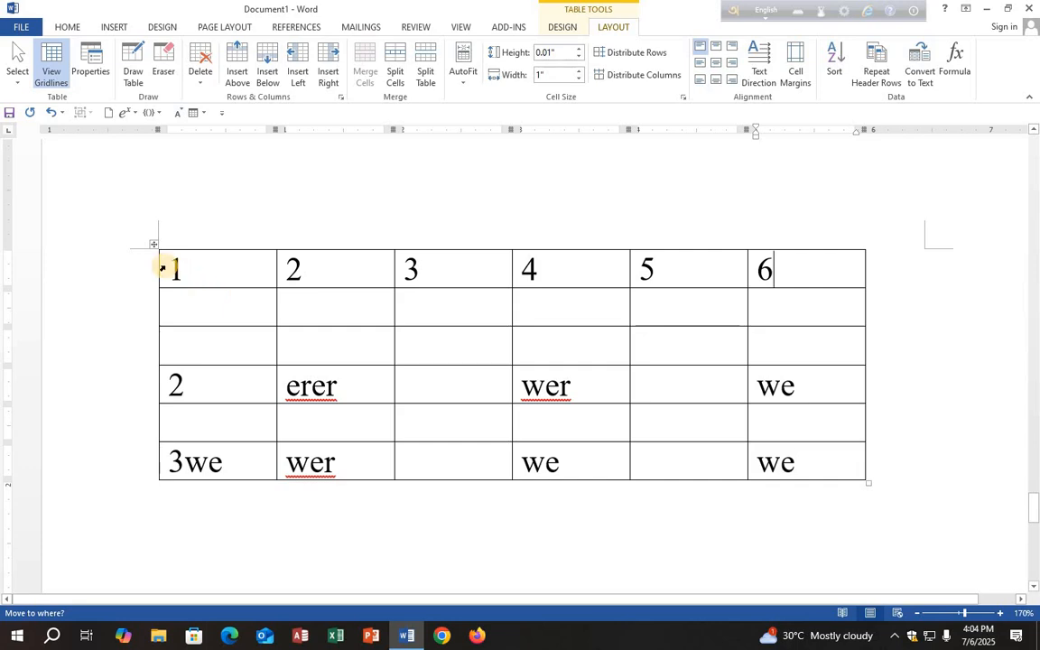
# Step: Centre the header row's numbers horizontally and vertically in their cells
pyautogui.moveTo(160, 265); pyautogui.dragTo(898, 253)
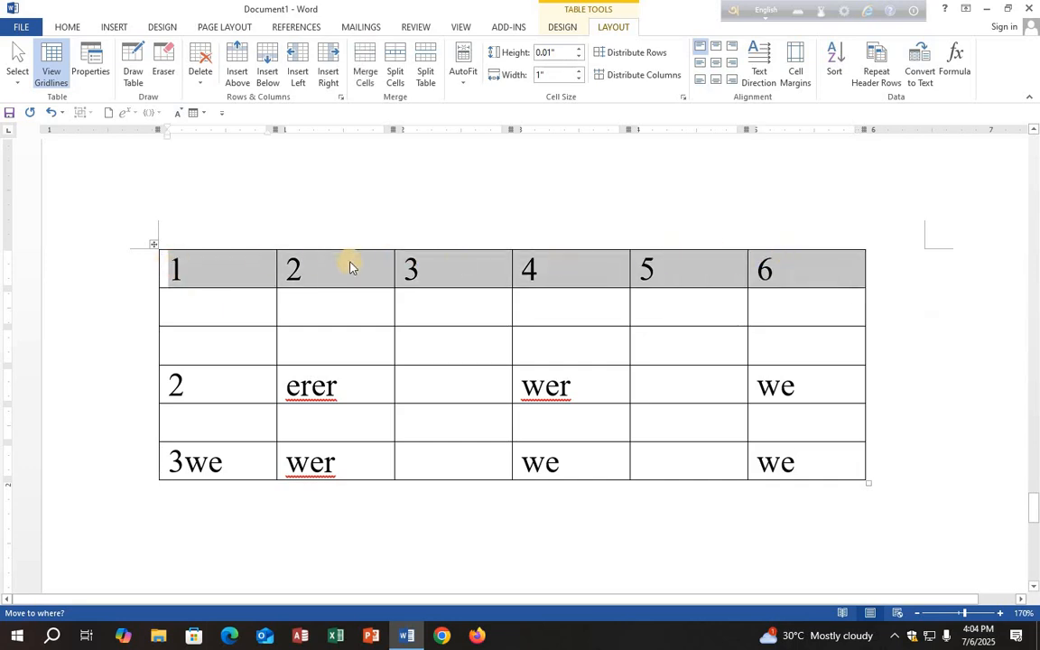
pyautogui.click(715, 47)
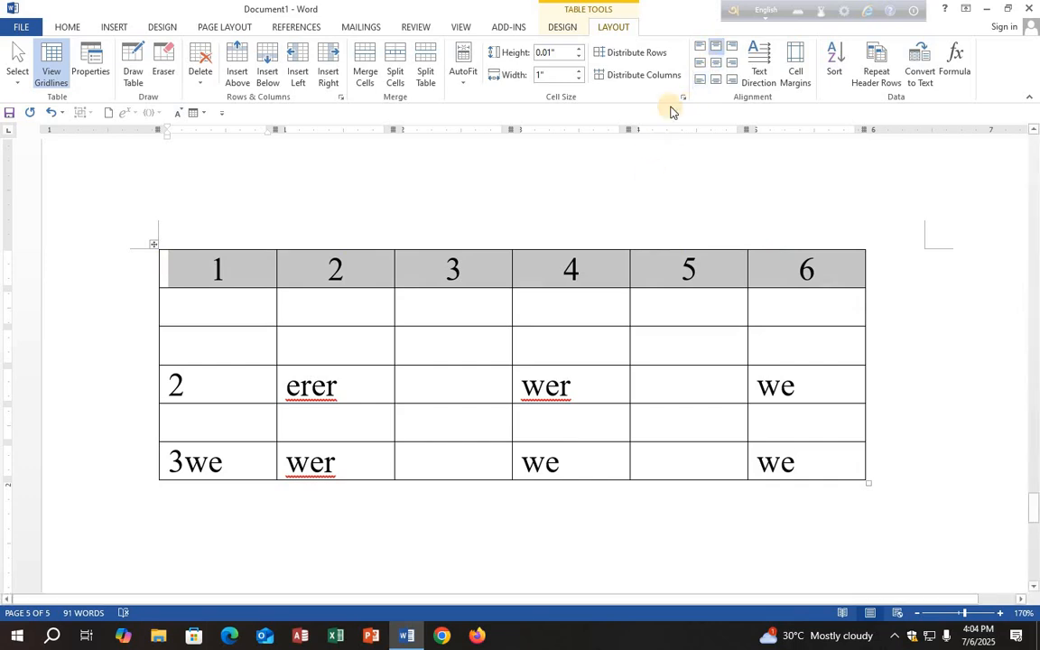
pyautogui.click(714, 68)
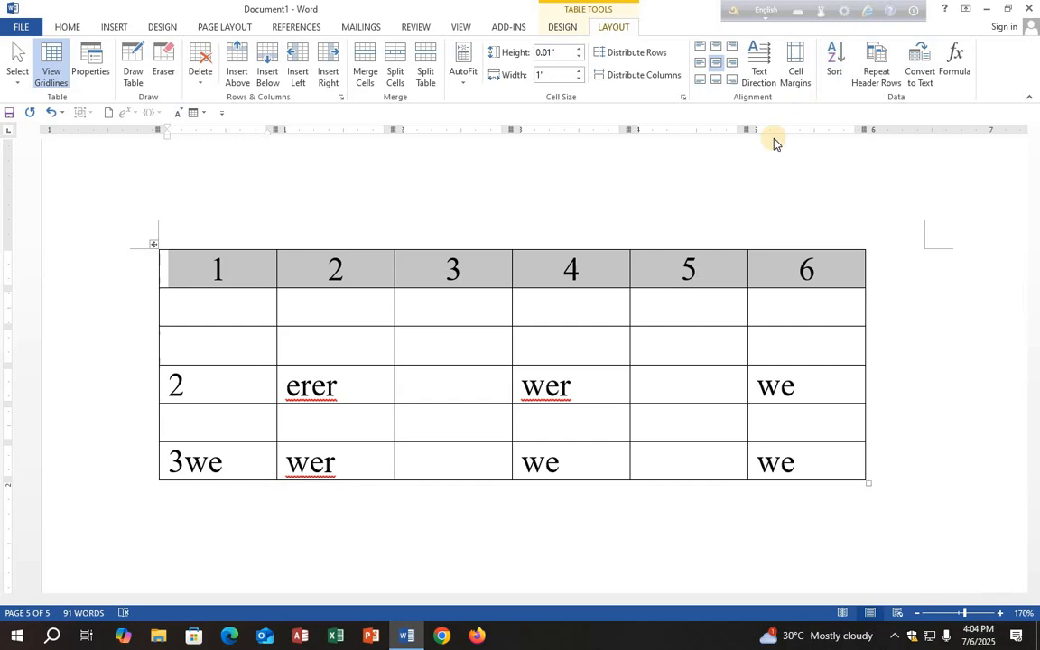
pyautogui.click(175, 385)
pyautogui.click(834, 431)
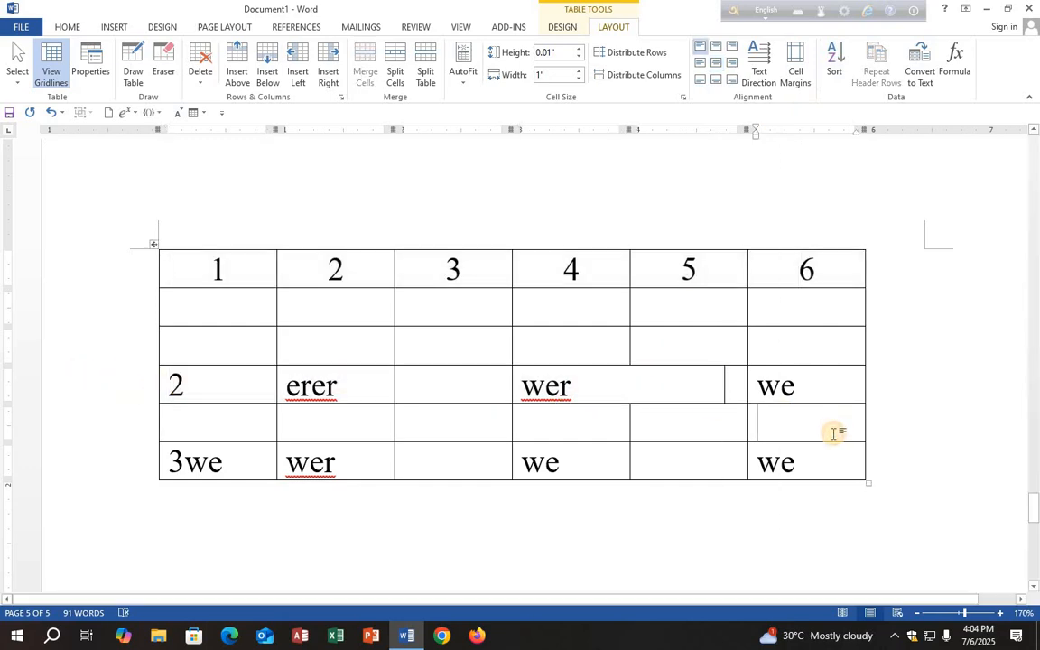
pyautogui.hotkey('ctrl', 'z')
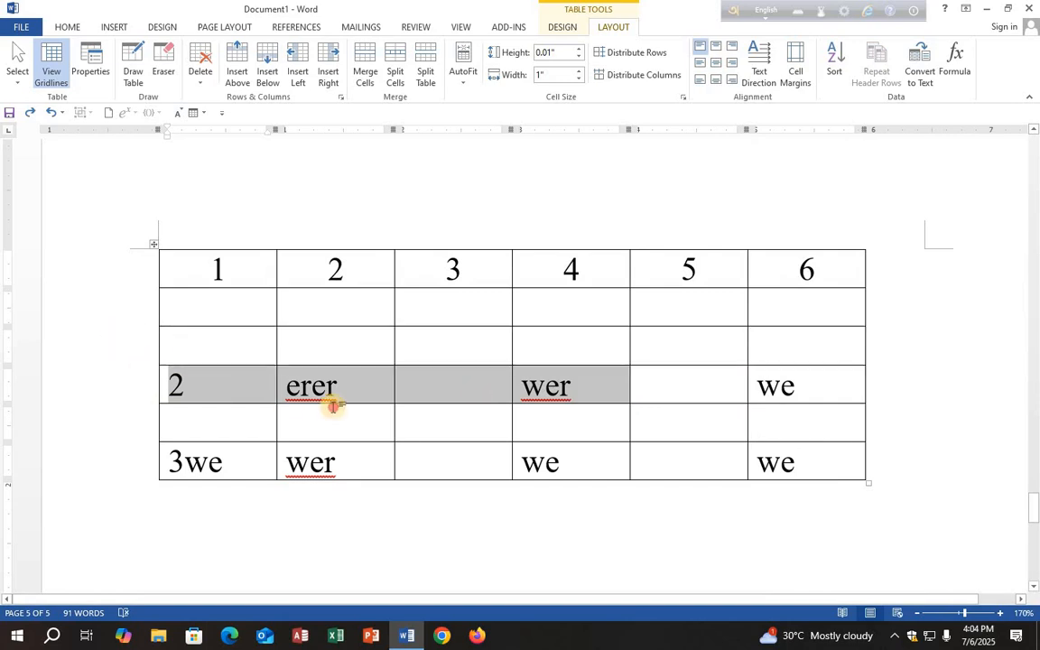
# Step: Select the whole table and centre all its cell contents horizontally and vertically
pyautogui.click(334, 407)
pyautogui.click(153, 244)
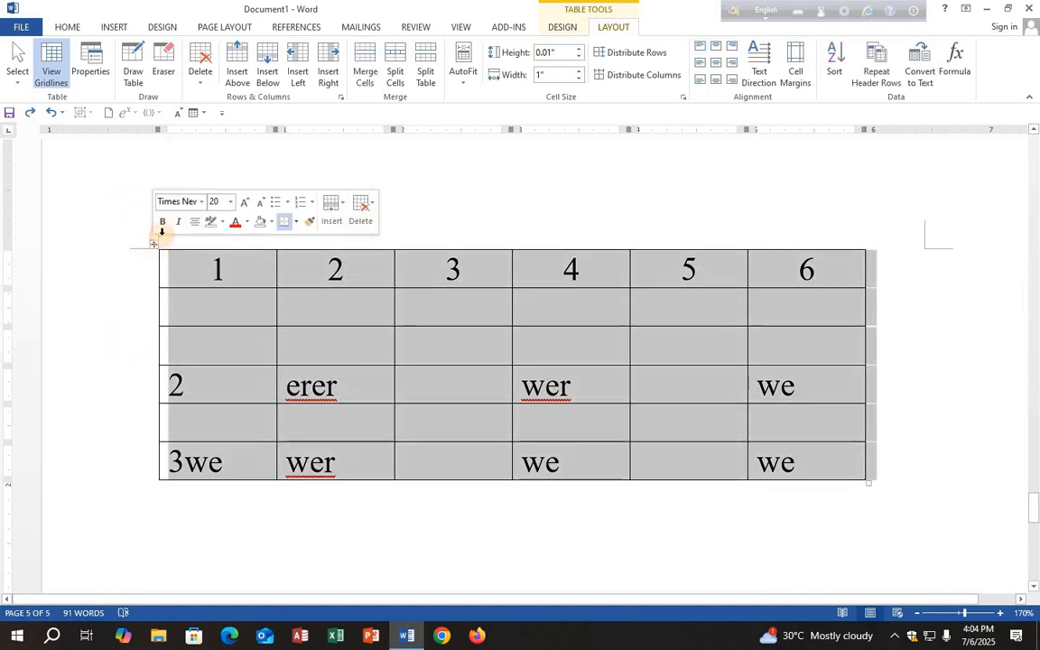
pyautogui.click(716, 64)
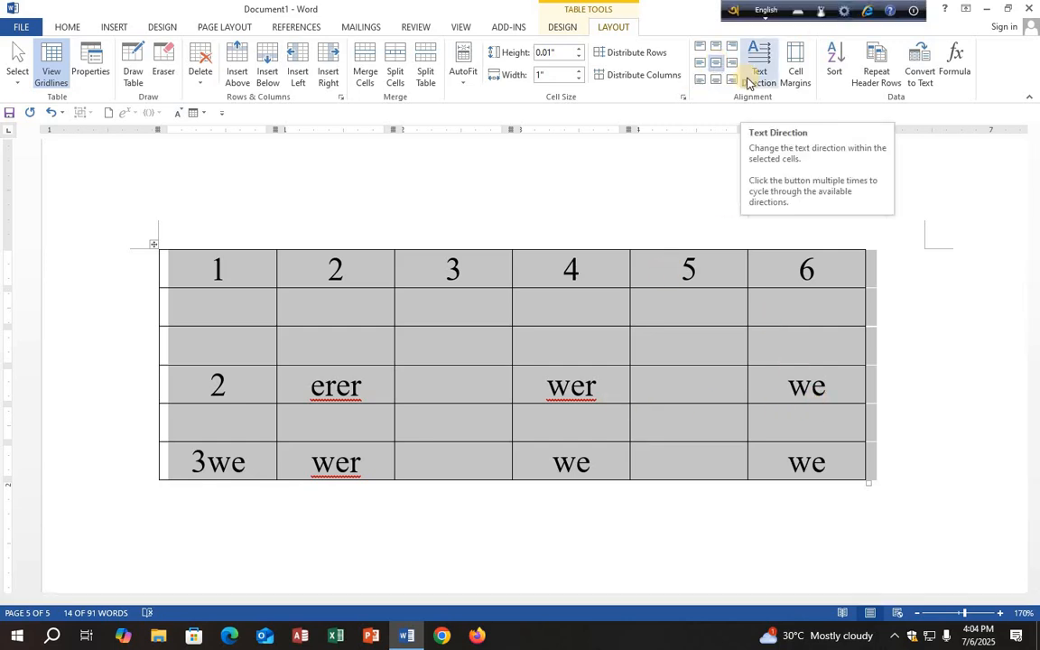
# Step: Replace the text "wer" in the fourth row's fourth cell with "RIT"
pyautogui.click(600, 398)
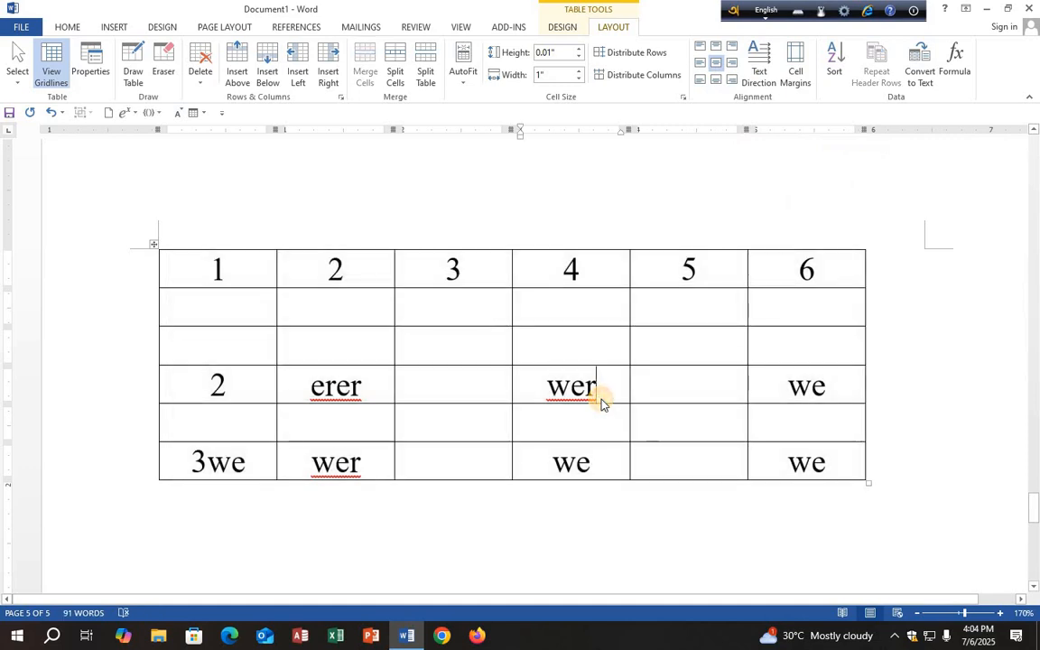
pyautogui.moveTo(544, 389); pyautogui.dragTo(608, 387)
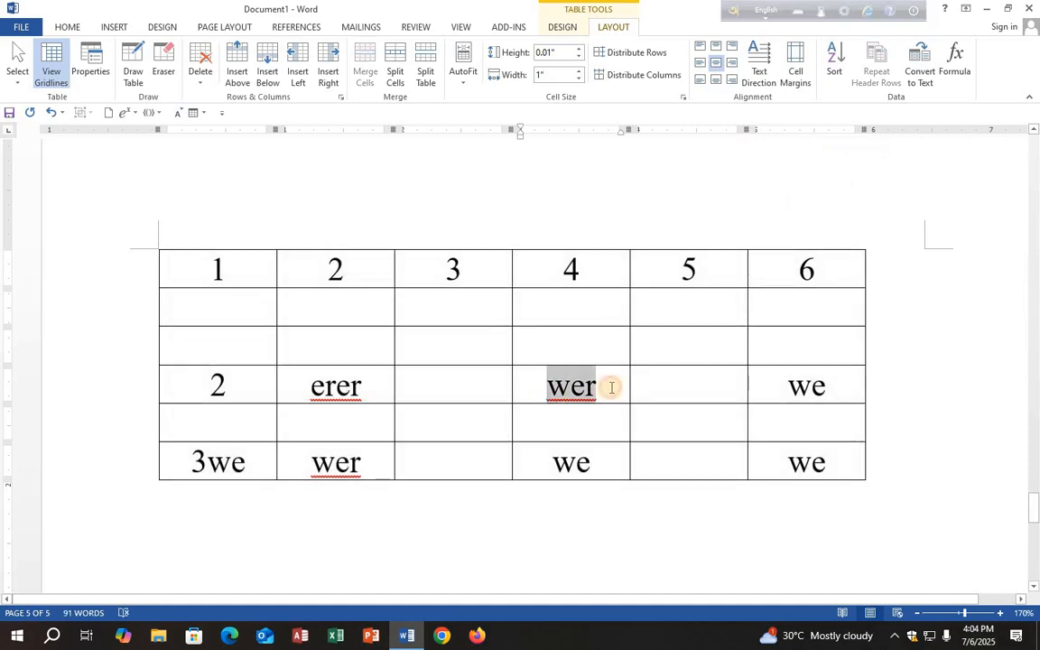
pyautogui.write('RI')
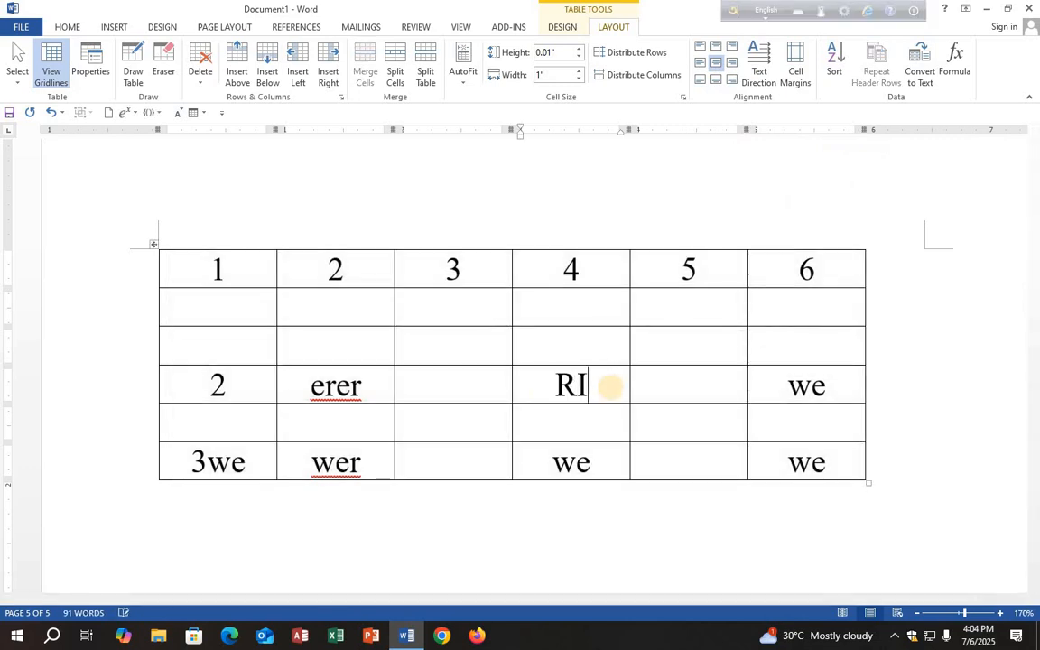
pyautogui.write('T')
# Step: Cycle the text direction of the "RIT" cell through both vertical orientations and back to horizontal
pyautogui.moveTo(602, 389); pyautogui.dragTo(541, 395)
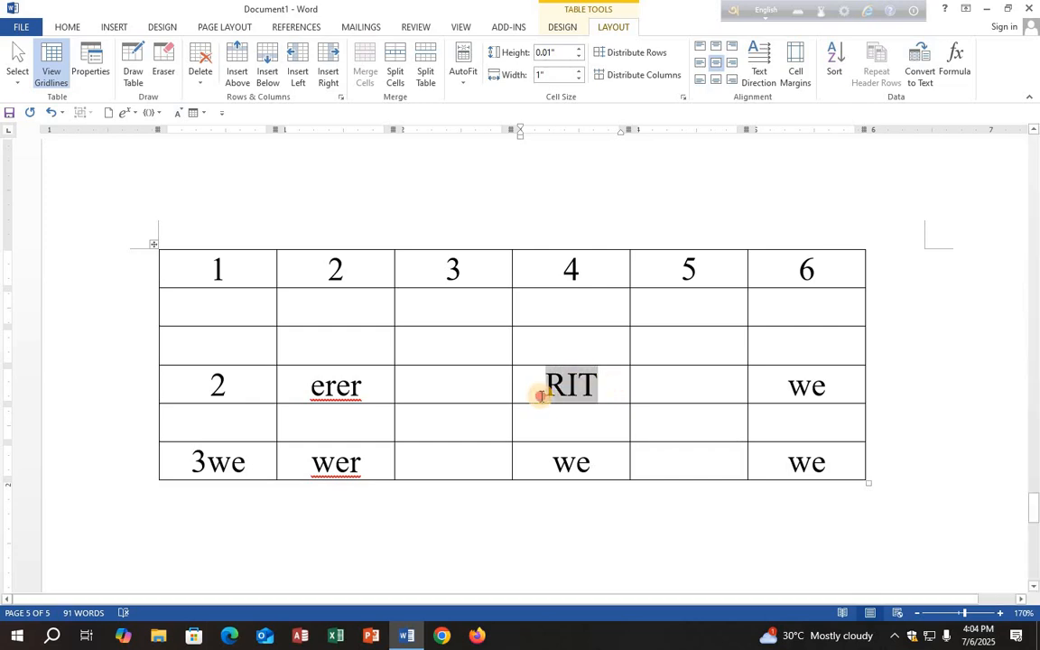
pyautogui.click(763, 60)
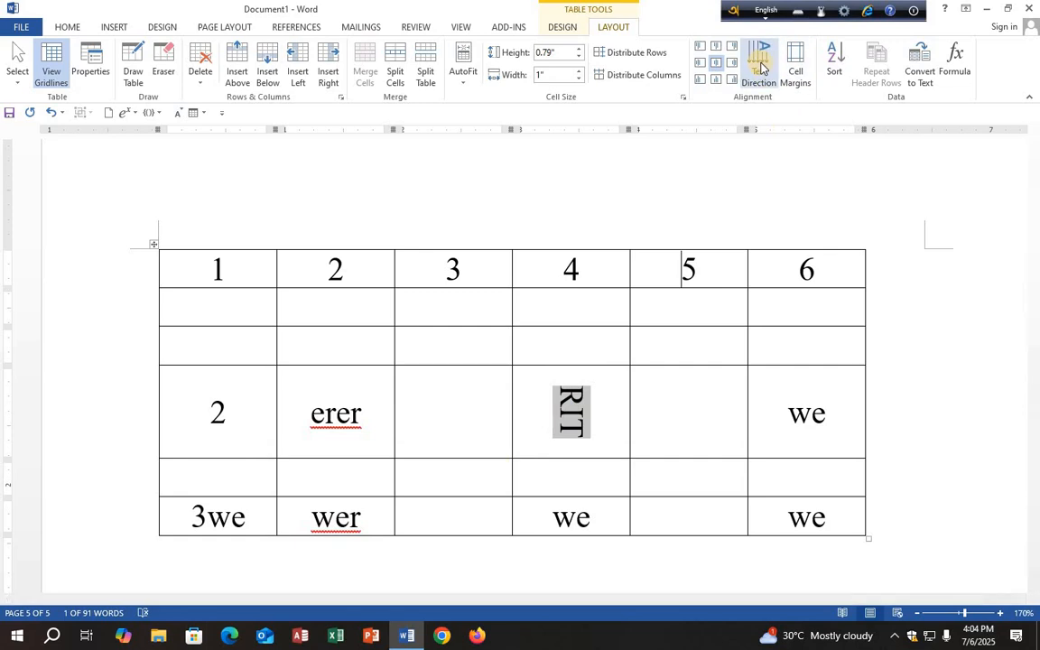
pyautogui.click(762, 66)
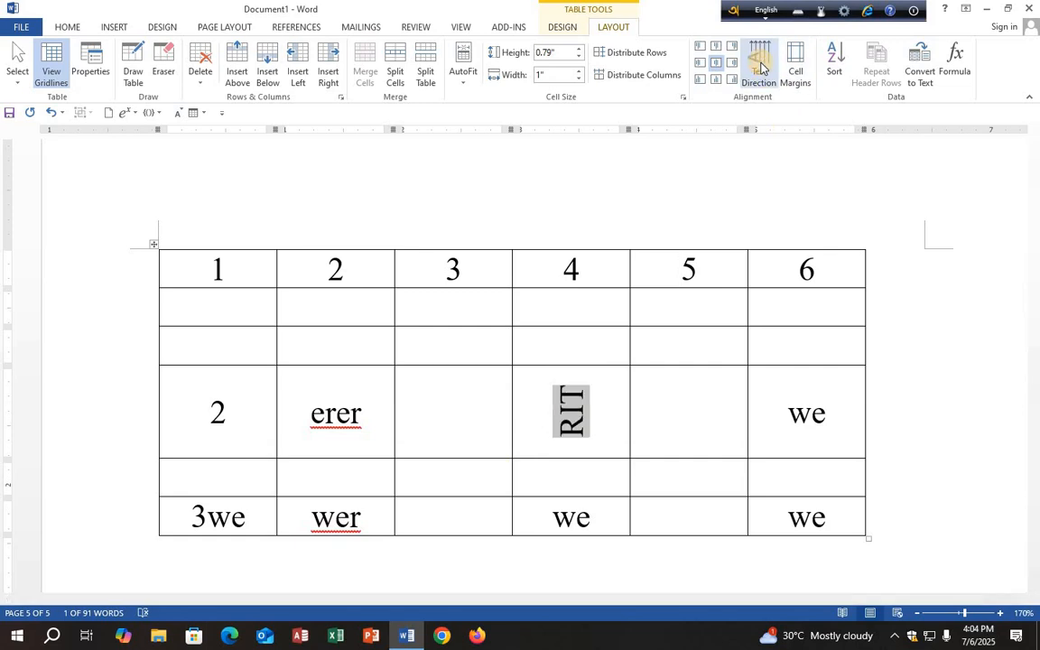
pyautogui.click(761, 66)
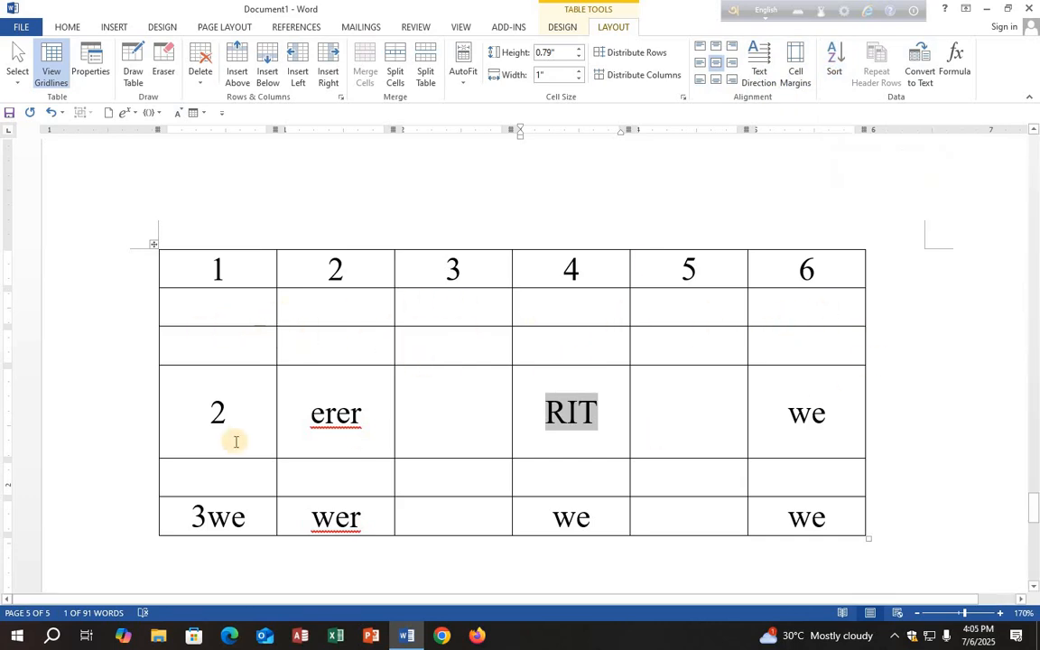
# Step: Sort the whole table by Column 1 as text in ascending order with no header row
pyautogui.click(158, 245)
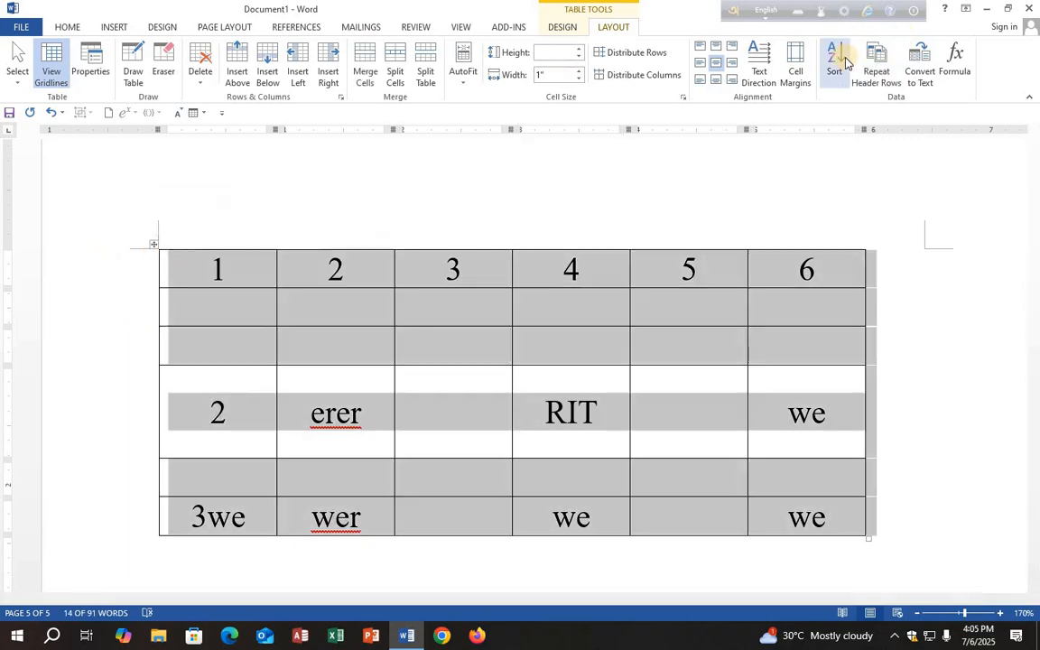
pyautogui.click(839, 57)
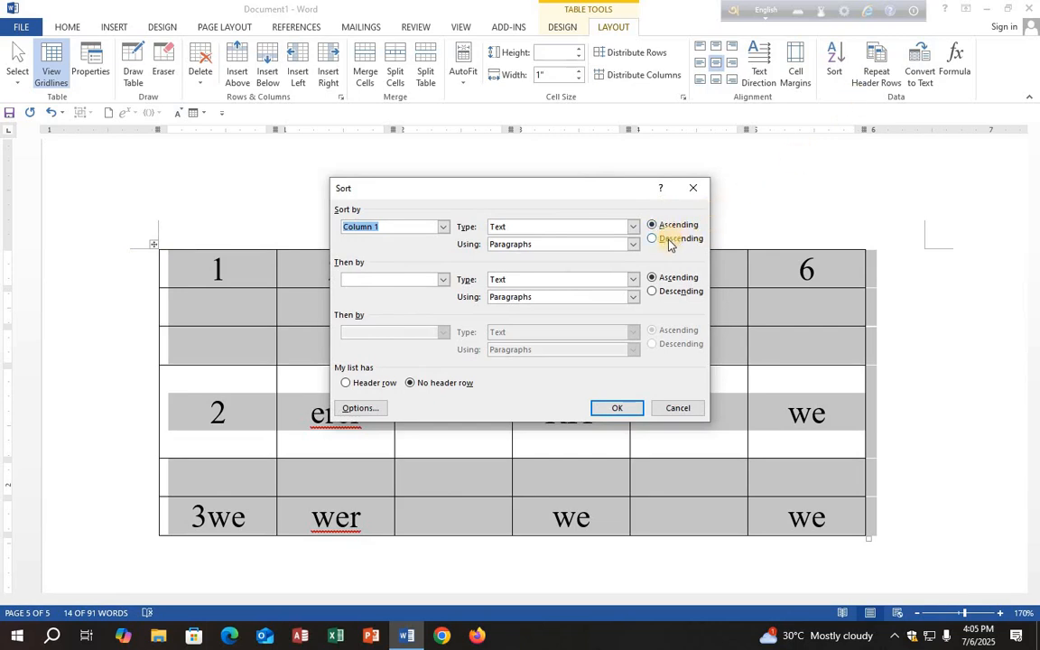
pyautogui.click(611, 408)
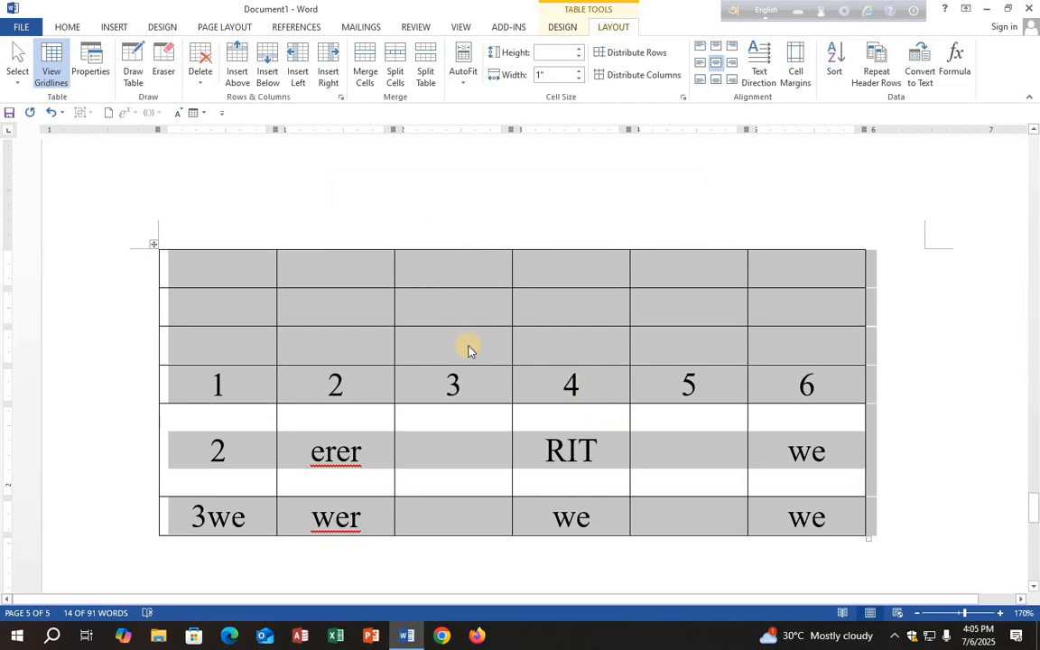
# Step: Sort the whole table by Column 1 as text in descending order with no header row
pyautogui.click(834, 63)
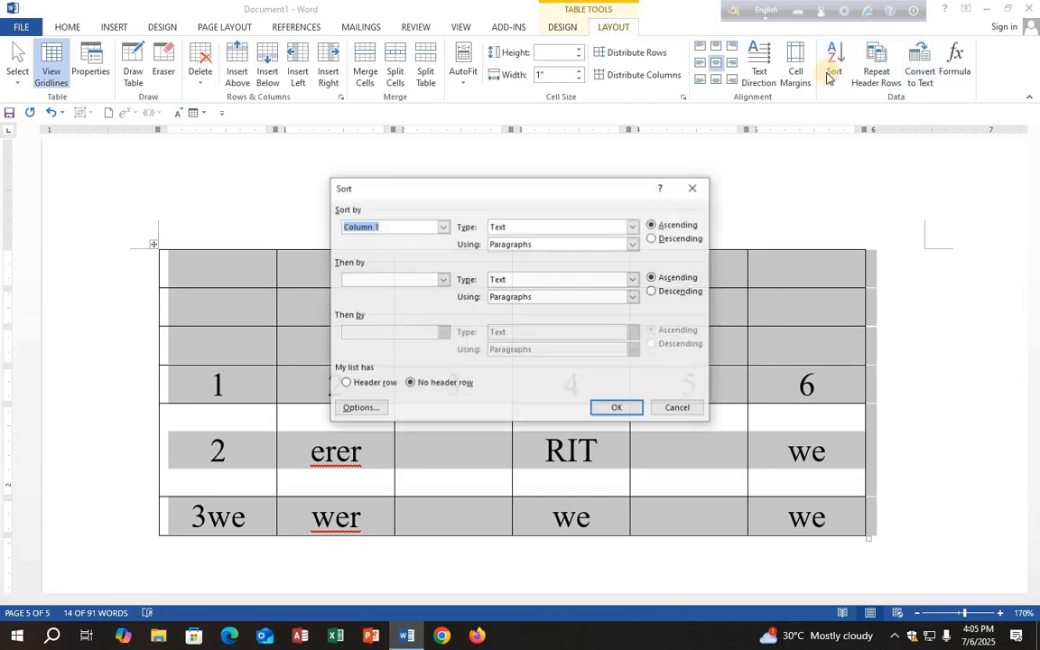
pyautogui.click(654, 241)
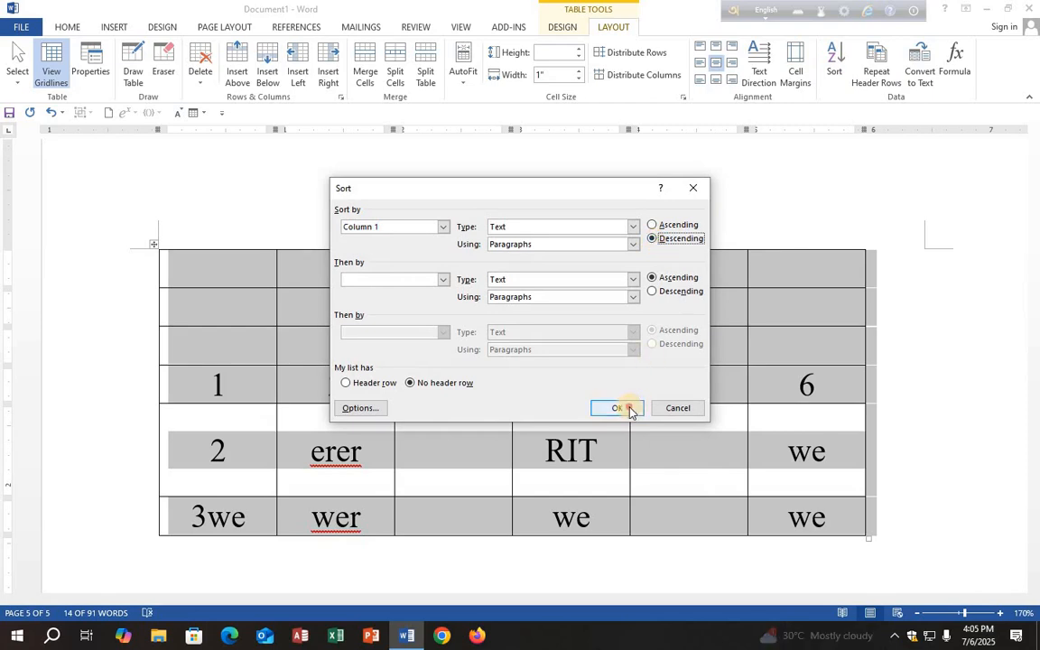
pyautogui.click(617, 408)
# Step: Delete the three empty rows at the bottom of the table
pyautogui.click(564, 450)
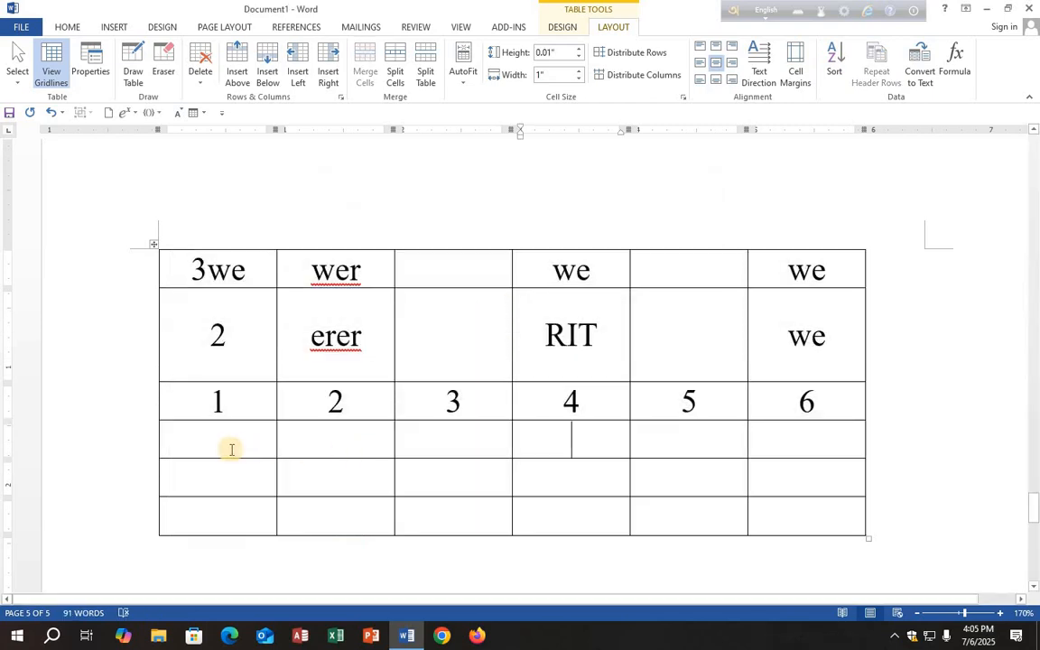
pyautogui.moveTo(231, 451); pyautogui.dragTo(829, 514)
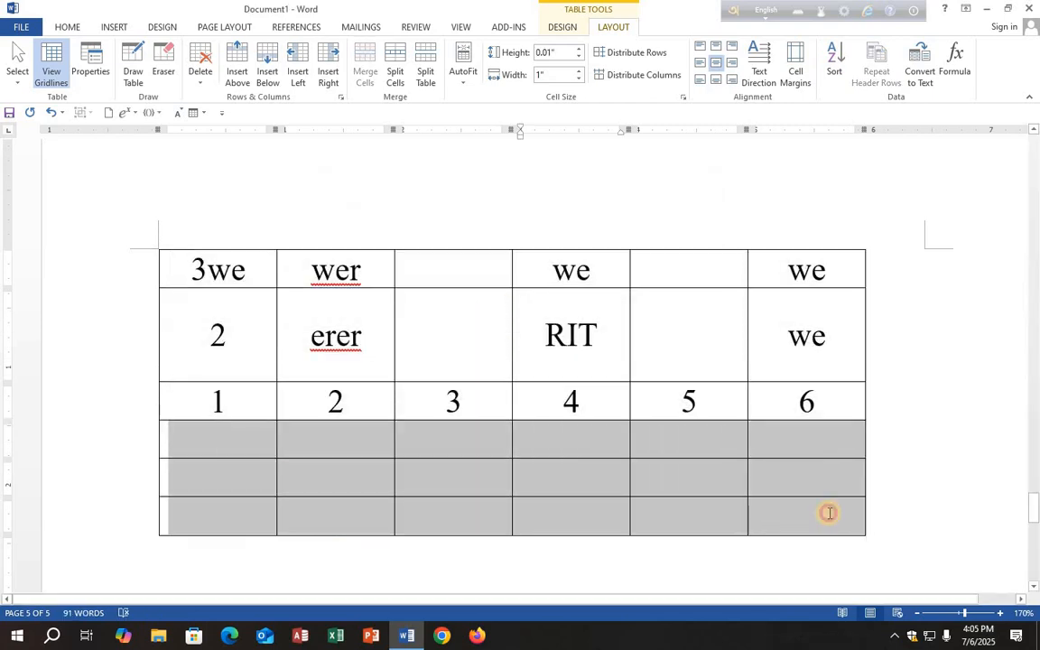
pyautogui.press('BackSpace')
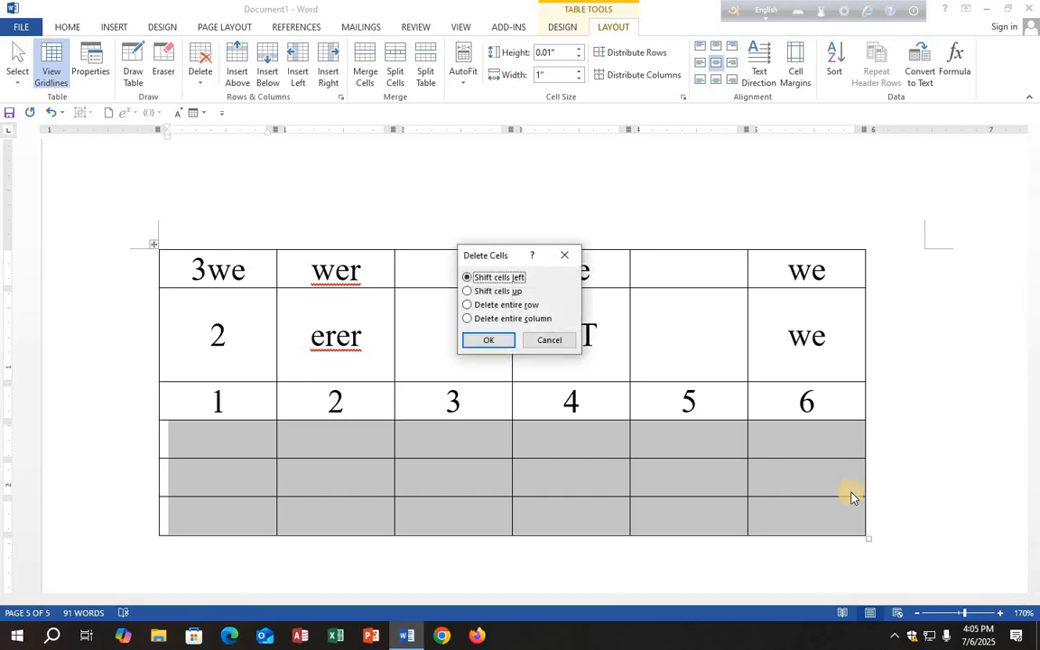
pyautogui.press('Return')
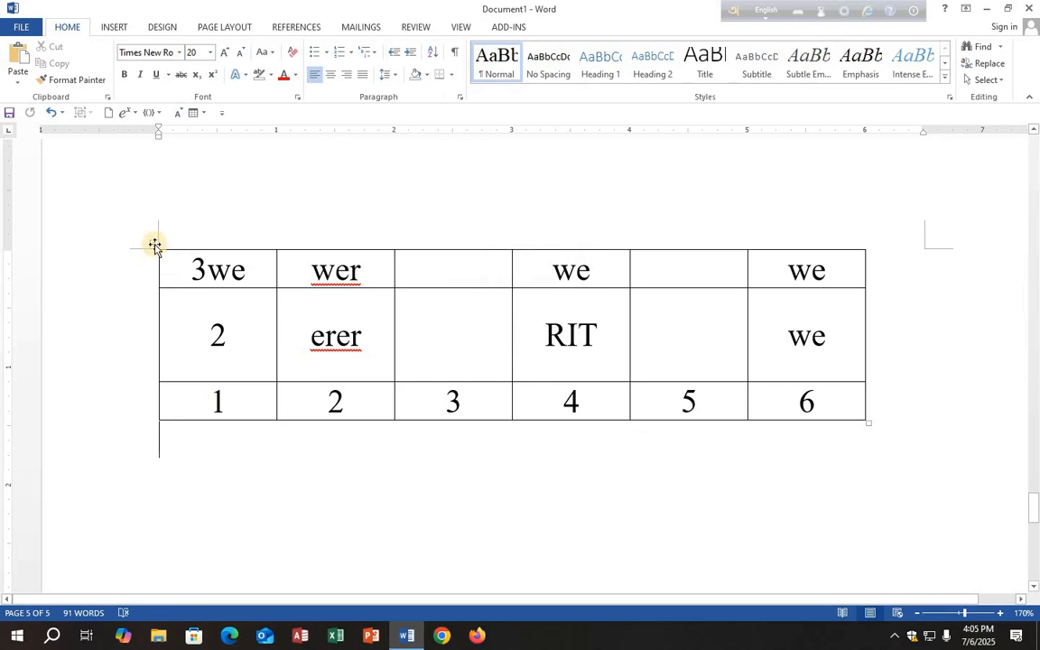
# Step: Sort the whole table by Column 1 as numbers in ascending order with no header row
pyautogui.click(154, 245)
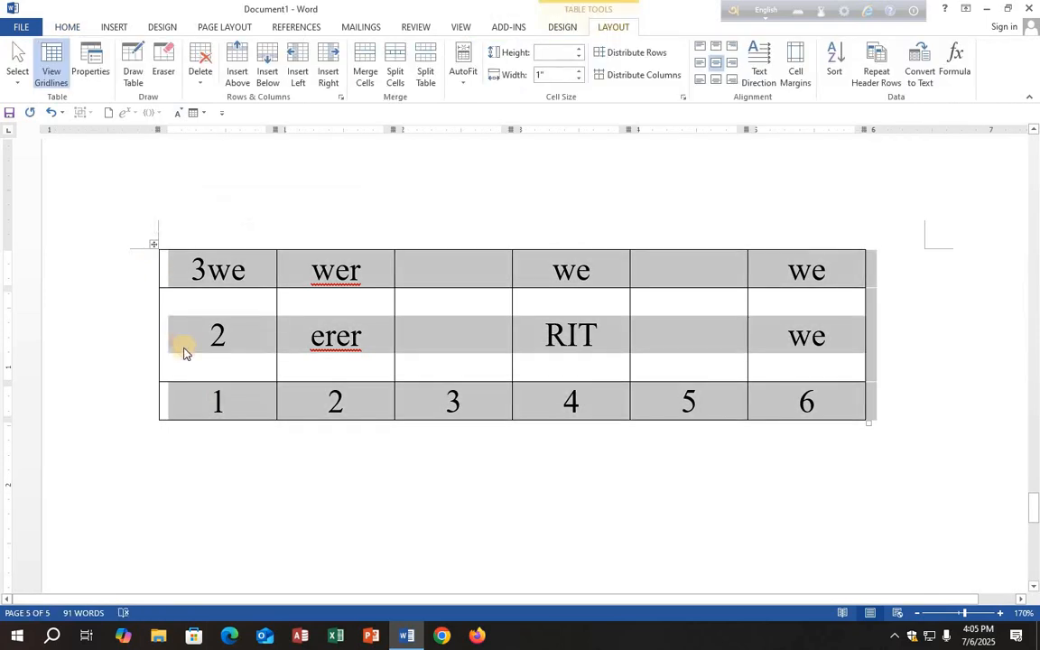
pyautogui.click(840, 65)
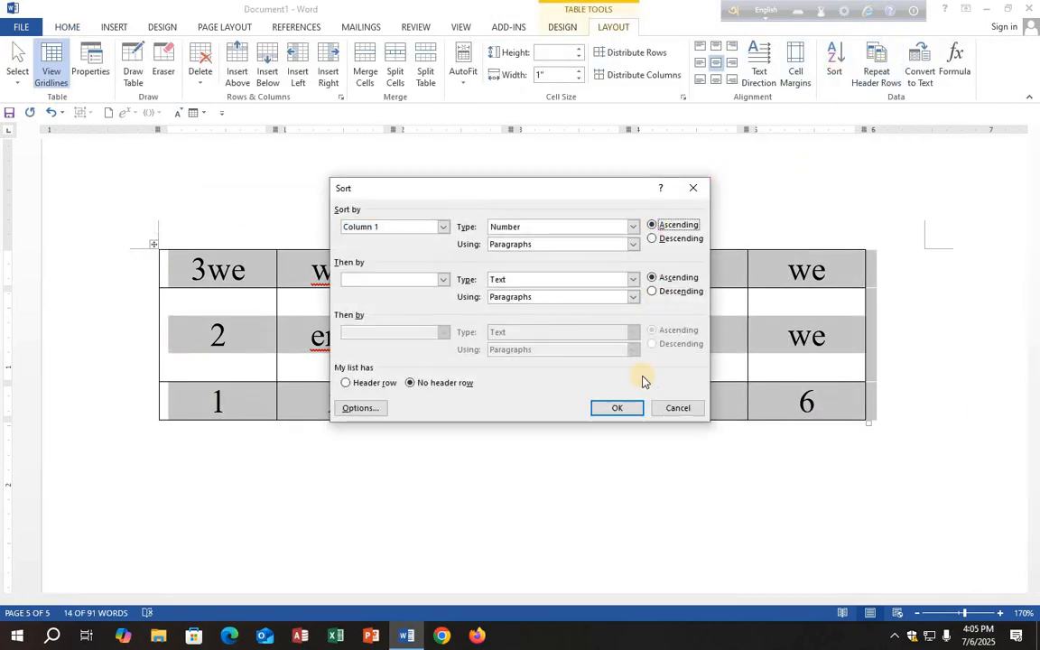
pyautogui.click(623, 408)
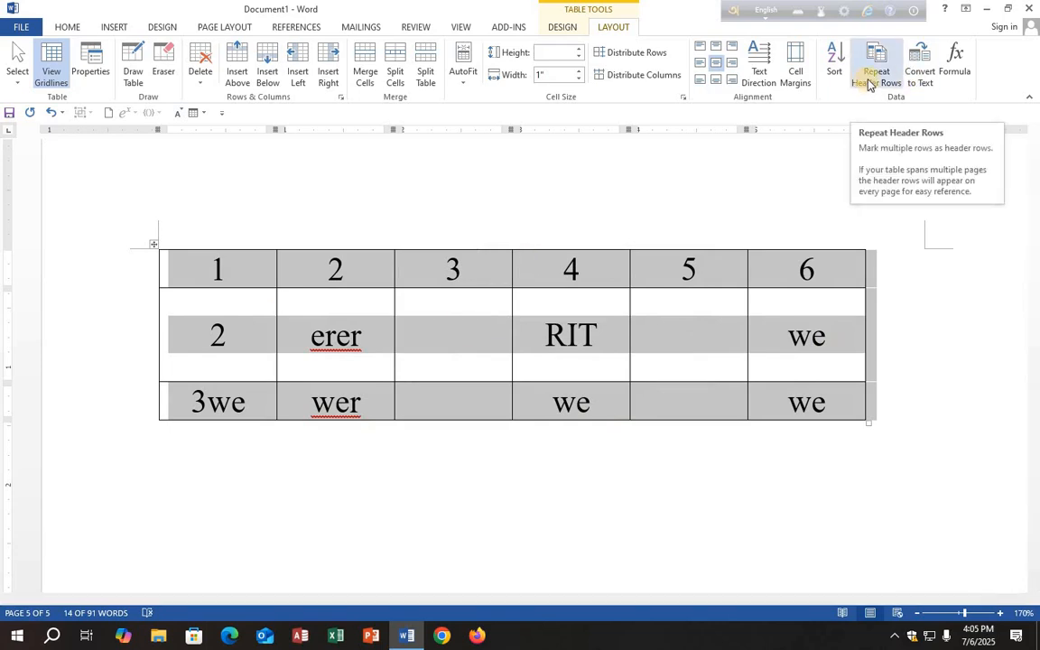
# Step: Add empty rows after the table's last row until the table continues onto the following page
pyautogui.click(823, 403)
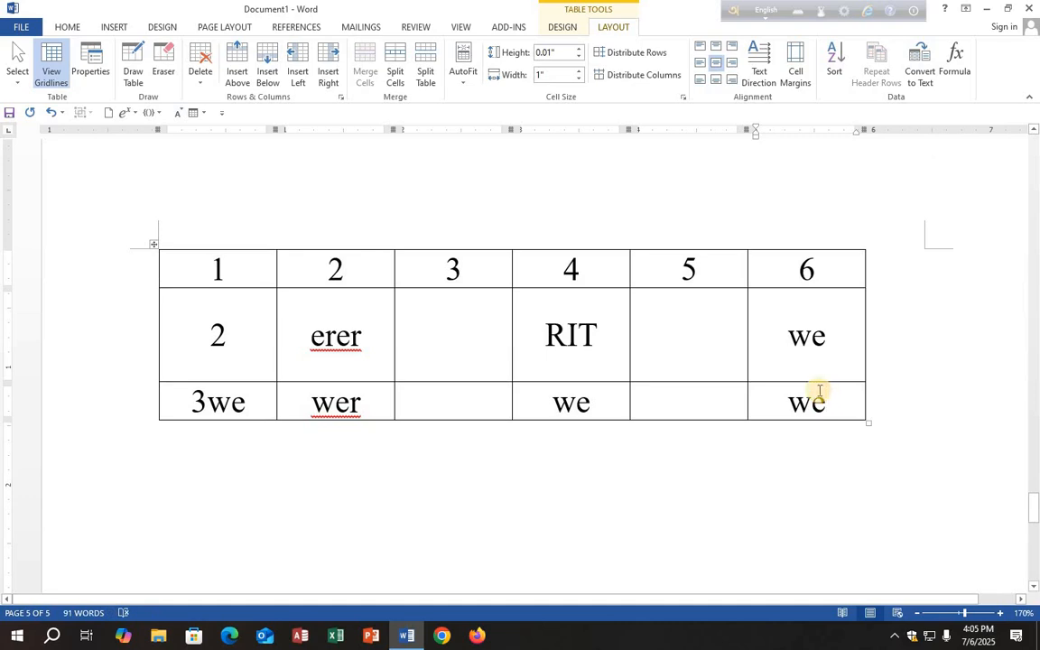
pyautogui.press('Tab')
pyautogui.press('Tab')
pyautogui.press('Tab')
pyautogui.press('Tab')
pyautogui.press('Tab')
pyautogui.press('Tab')
pyautogui.press('Tab')
pyautogui.press('Tab')
pyautogui.press('Tab')
pyautogui.press('Tab')
pyautogui.press('Tab')
pyautogui.press('Tab')
pyautogui.press('Tab')
pyautogui.press('Tab')
pyautogui.press('Tab')
pyautogui.press('Tab')
pyautogui.press('Tab')
pyautogui.press('Tab')
pyautogui.press('Tab')
pyautogui.press('Tab')
pyautogui.press('Tab')
pyautogui.press('Tab')
pyautogui.press('Tab')
pyautogui.press('Tab')
pyautogui.press('Tab')
pyautogui.press('Tab')
pyautogui.press('Tab')
pyautogui.press('Tab')
pyautogui.press('Tab')
pyautogui.press('Tab')
pyautogui.press('Tab')
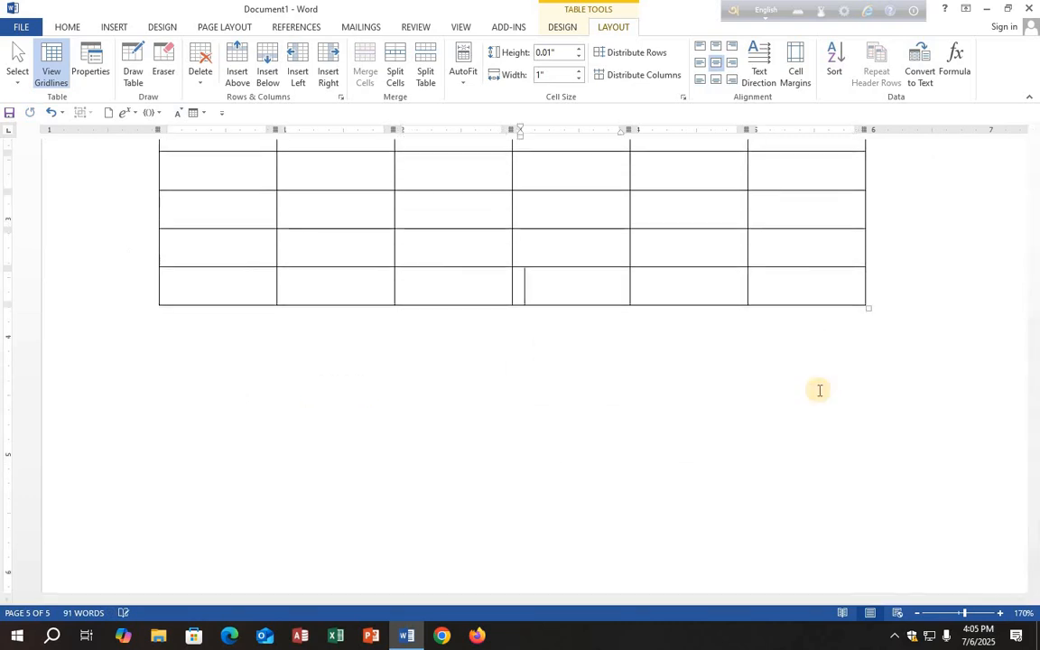
pyautogui.press('Tab')
pyautogui.press('Tab')
pyautogui.press('Tab')
pyautogui.press('Tab')
pyautogui.press('Tab')
pyautogui.press('Tab')
pyautogui.press('Tab')
pyautogui.press('Tab')
pyautogui.press('Tab')
pyautogui.press('Tab')
pyautogui.press('Tab')
pyautogui.press('Tab')
pyautogui.press('Tab')
pyautogui.press('Tab')
pyautogui.press('Tab')
pyautogui.press('Tab')
pyautogui.press('Tab')
pyautogui.press('Tab')
pyautogui.press('Tab')
pyautogui.press('Tab')
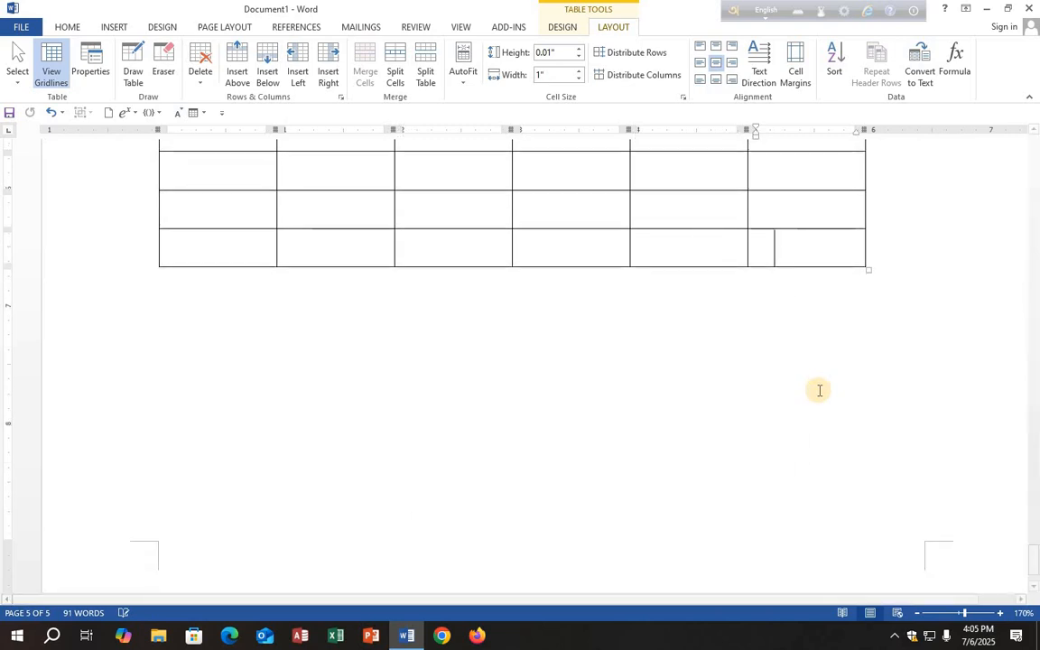
pyautogui.press('Tab')
pyautogui.press('Tab')
pyautogui.press('Tab')
pyautogui.press('Tab')
pyautogui.press('Tab')
pyautogui.press('Tab')
pyautogui.press('Tab')
pyautogui.press('Tab')
pyautogui.press('Tab')
pyautogui.press('Tab')
pyautogui.press('Tab')
pyautogui.press('Tab')
pyautogui.press('Tab')
pyautogui.press('Tab')
pyautogui.press('Tab')
pyautogui.press('Tab')
pyautogui.press('Tab')
pyautogui.press('Tab')
pyautogui.press('Tab')
pyautogui.press('Tab')
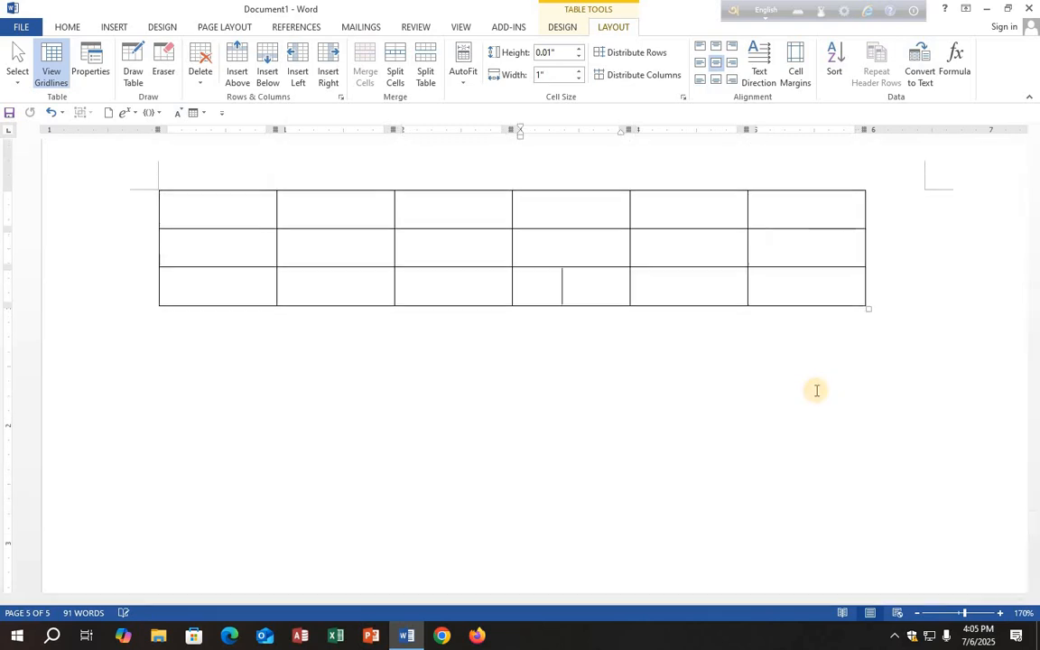
pyautogui.press('Tab')
pyautogui.press('Tab')
pyautogui.press('Tab')
pyautogui.press('Tab')
pyautogui.press('Tab')
pyautogui.press('Tab')
pyautogui.press('Tab')
pyautogui.press('Tab')
pyautogui.press('Tab')
pyautogui.press('Tab')
pyautogui.press('Tab')
pyautogui.press('Tab')
pyautogui.press('Tab')
pyautogui.press('Tab')
pyautogui.press('Tab')
pyautogui.press('Tab')
pyautogui.press('Tab')
pyautogui.press('Tab')
pyautogui.press('Tab')
pyautogui.press('Tab')
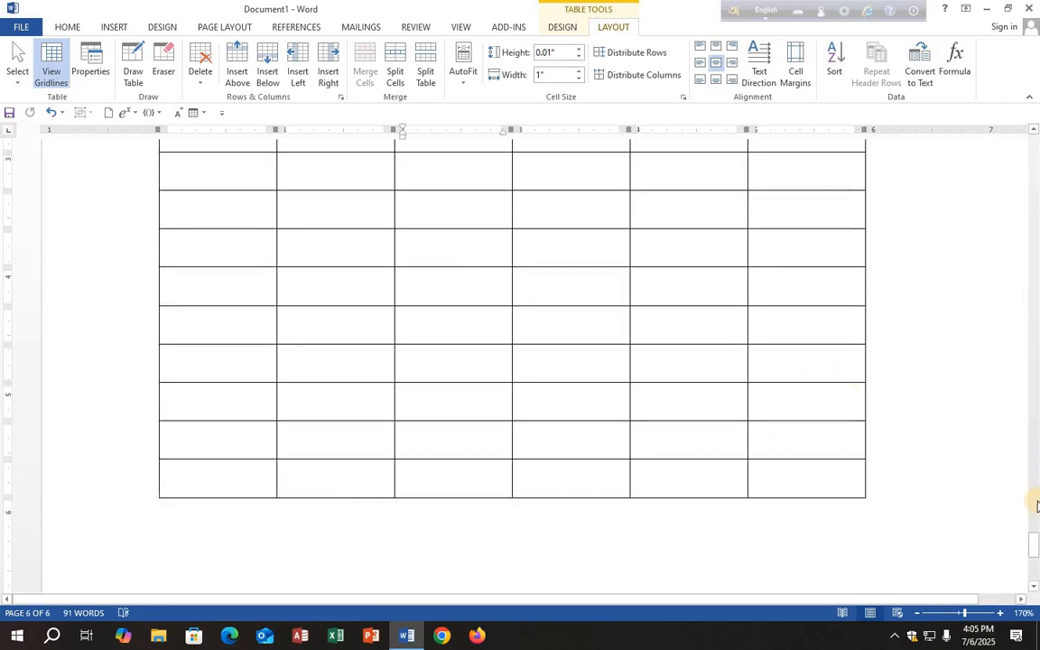
# Step: Set the table's first row, numbered 1 to 6, to repeat as a header row on every page
pyautogui.moveTo(1037, 547); pyautogui.dragTo(1038, 453)
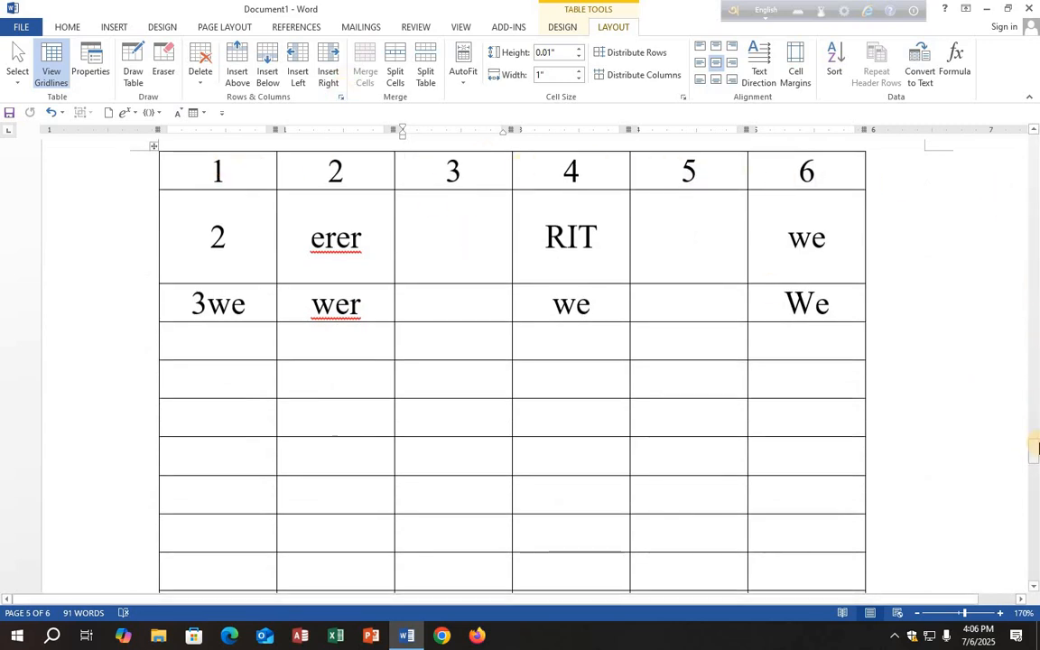
pyautogui.moveTo(1036, 449)
pyautogui.mouseDown()
pyautogui.moveTo(1036, 508)
pyautogui.moveTo(1036, 431)
pyautogui.moveTo(1037, 445)
pyautogui.mouseUp()
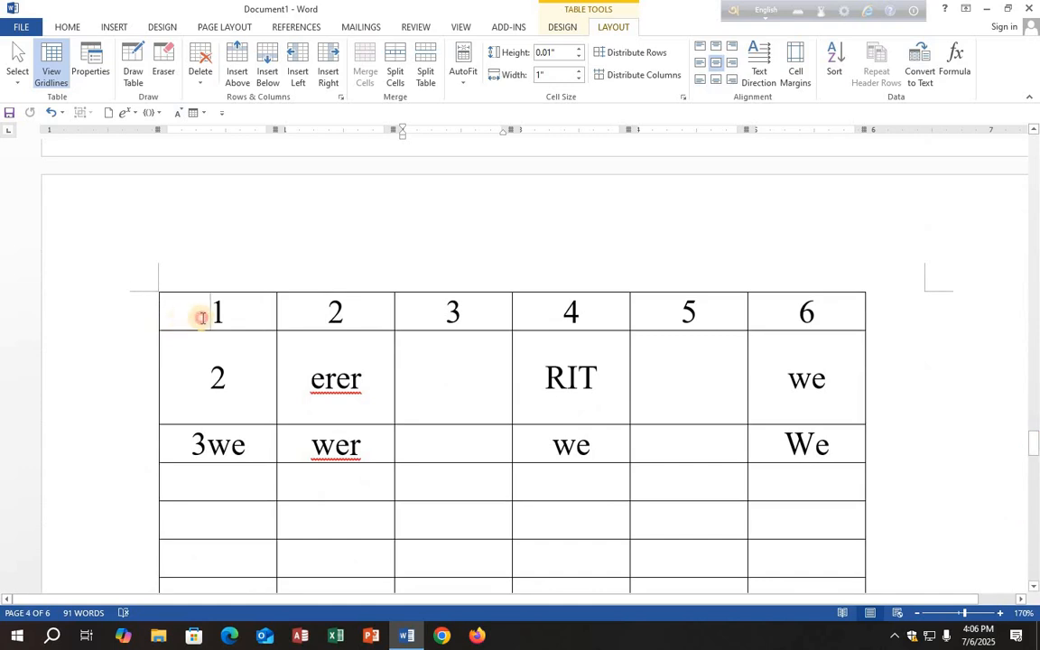
pyautogui.moveTo(202, 316); pyautogui.dragTo(800, 307)
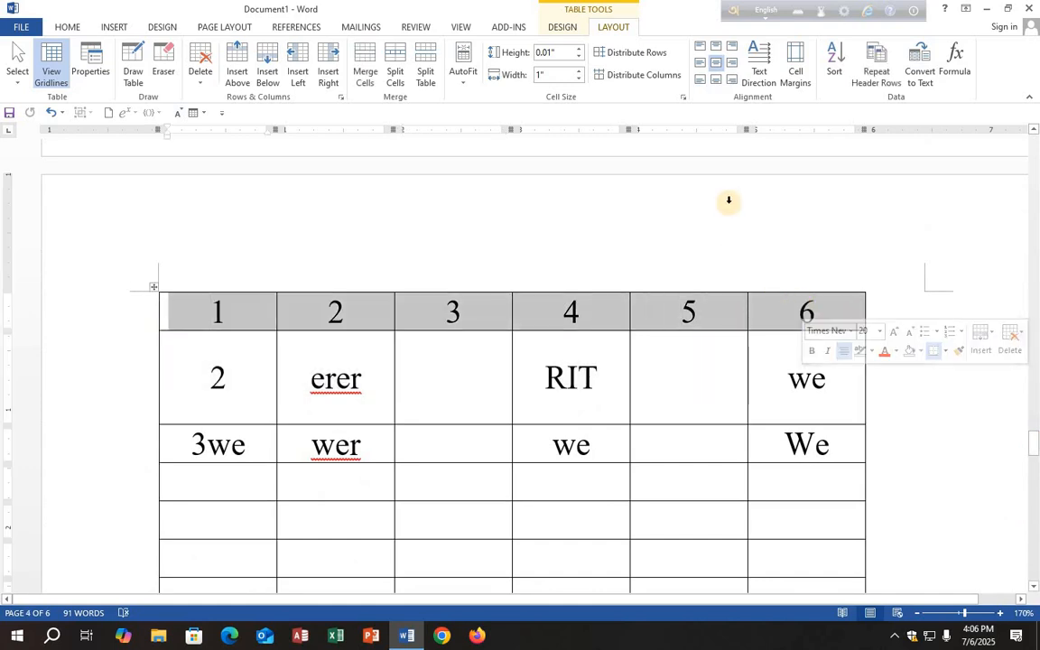
pyautogui.click(882, 70)
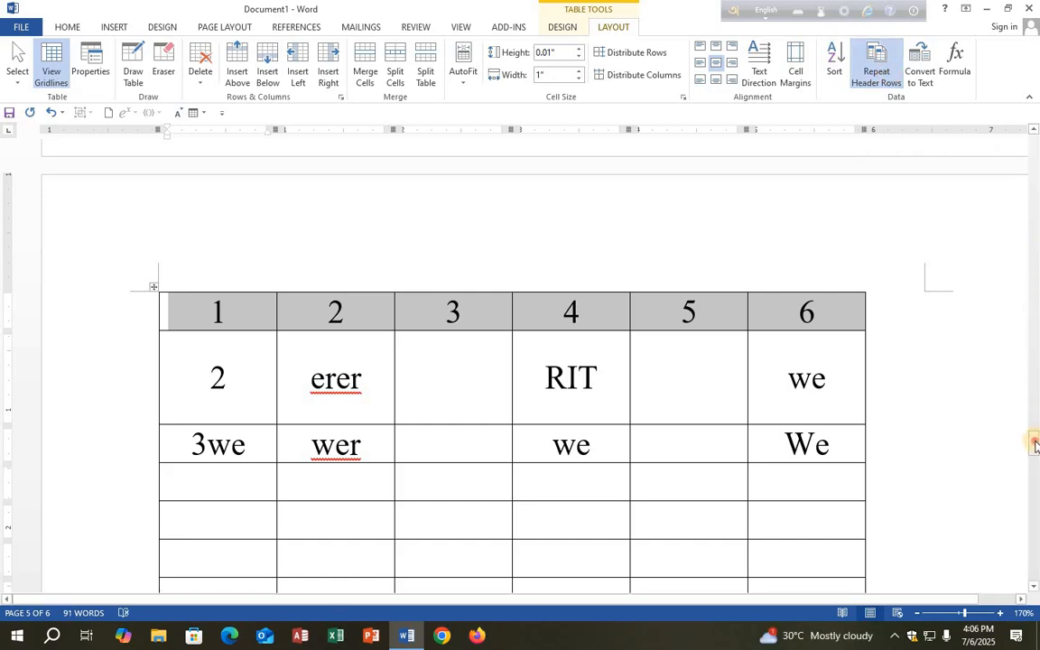
pyautogui.moveTo(1036, 444); pyautogui.dragTo(1036, 512)
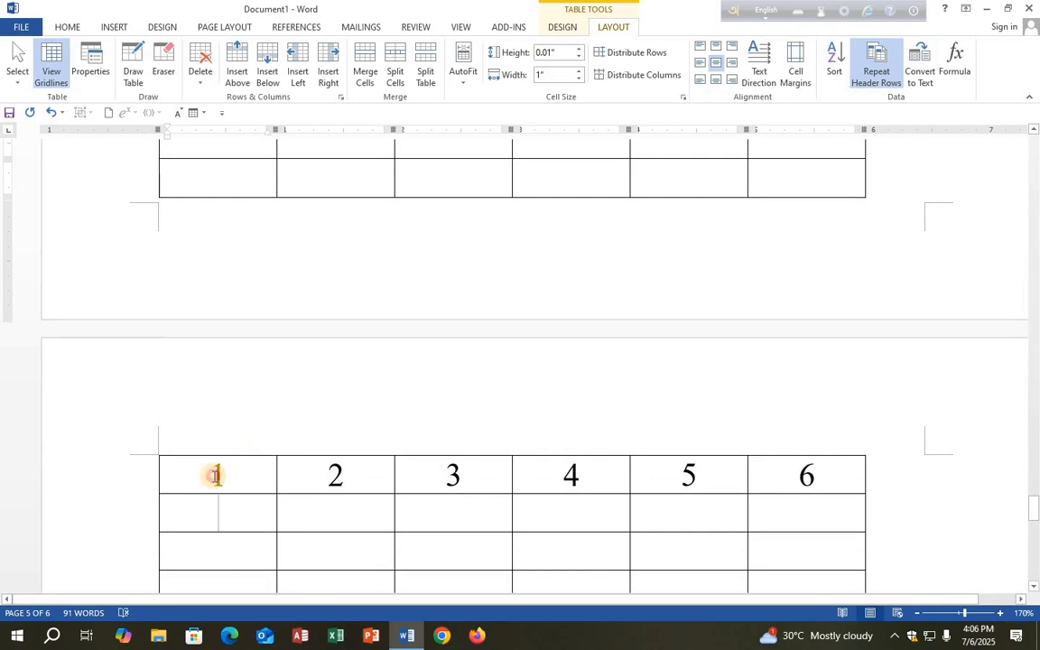
pyautogui.click(216, 476)
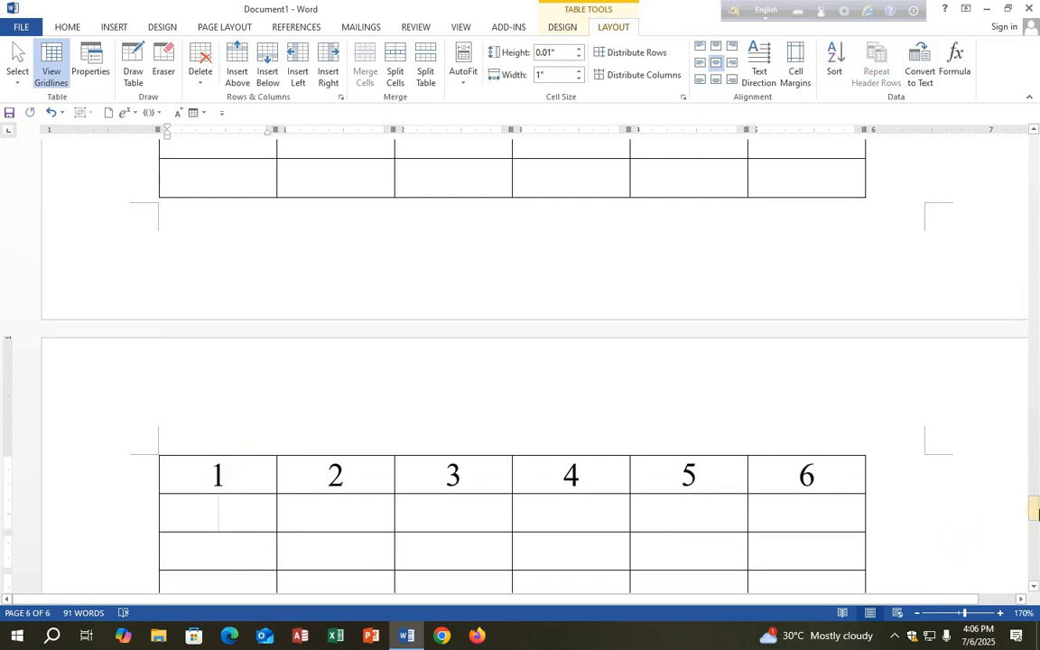
# Step: Shade the table's first row with a light orange theme colour
pyautogui.moveTo(1036, 512); pyautogui.dragTo(1032, 446)
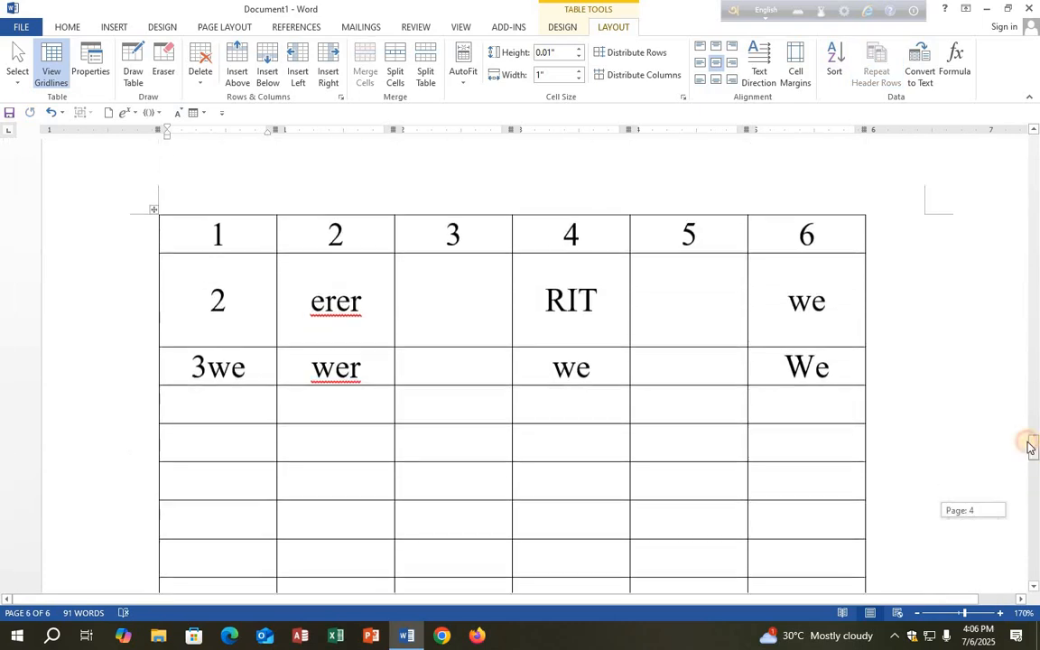
pyautogui.moveTo(195, 226); pyautogui.dragTo(790, 229)
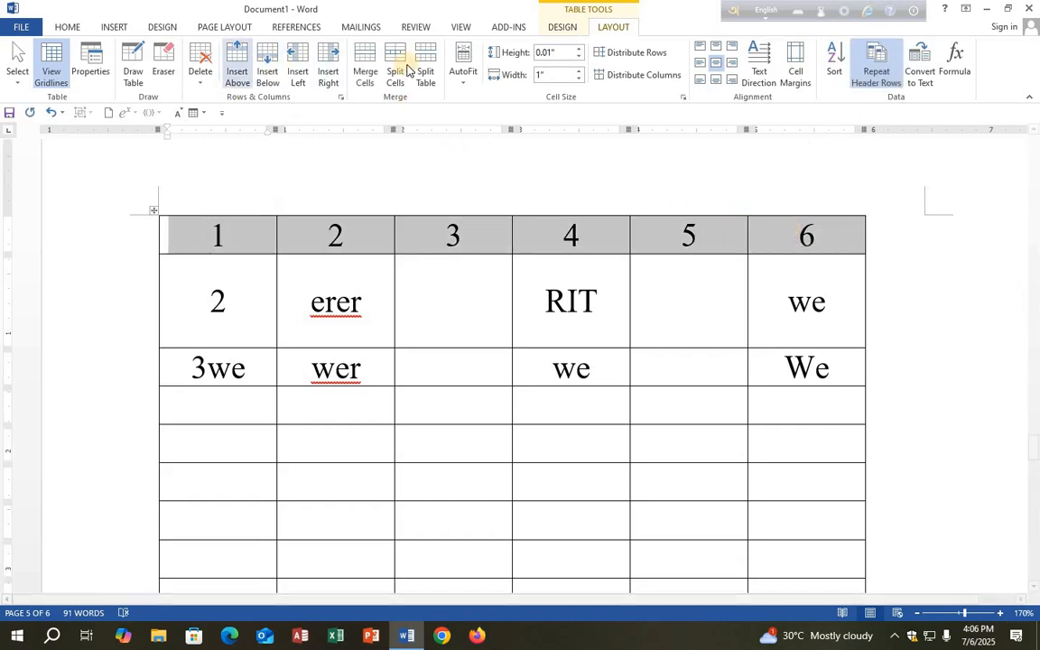
pyautogui.click(555, 28)
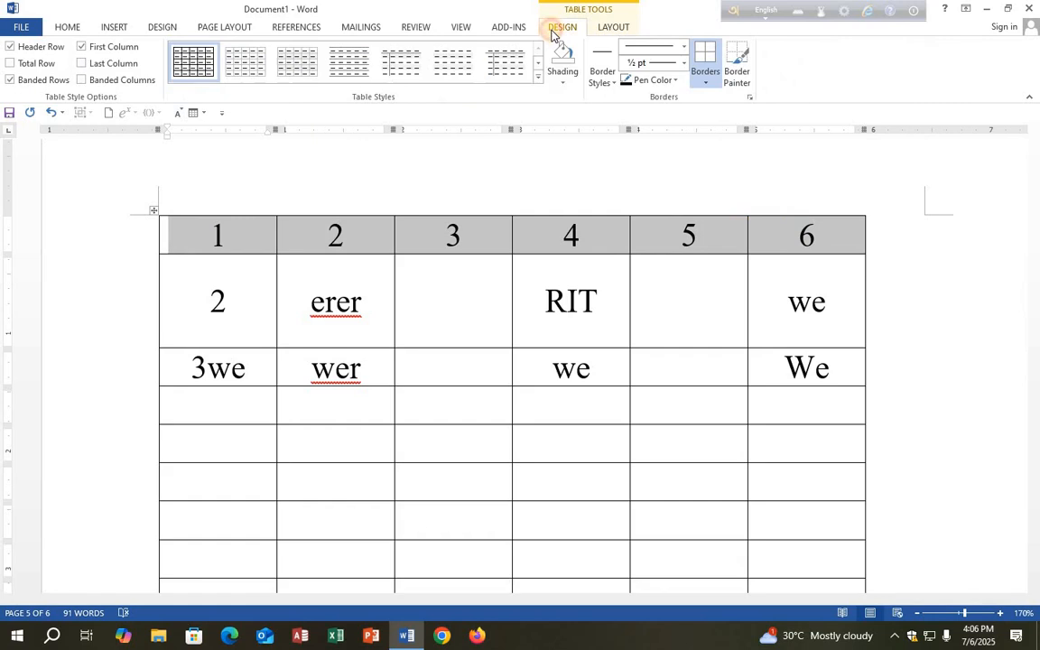
pyautogui.click(566, 84)
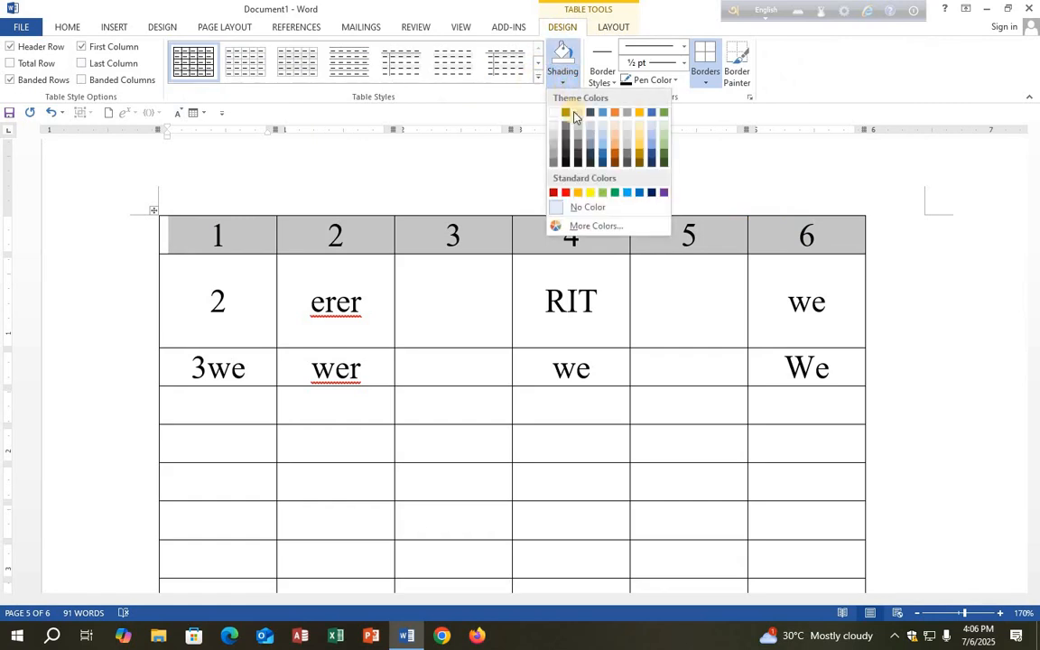
pyautogui.click(618, 142)
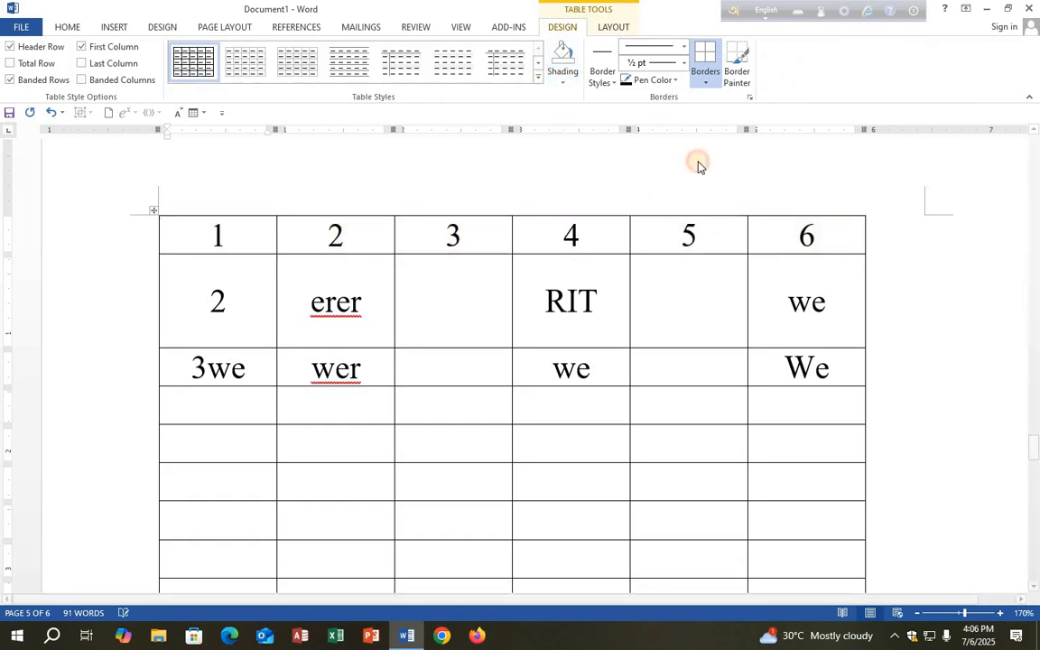
# Step: Remove the shading from the table's first row by setting it to No Color
pyautogui.moveTo(1035, 445)
pyautogui.mouseDown()
pyautogui.moveTo(1035, 516)
pyautogui.moveTo(1035, 363)
pyautogui.moveTo(1035, 444)
pyautogui.mouseUp()
pyautogui.click(198, 226)
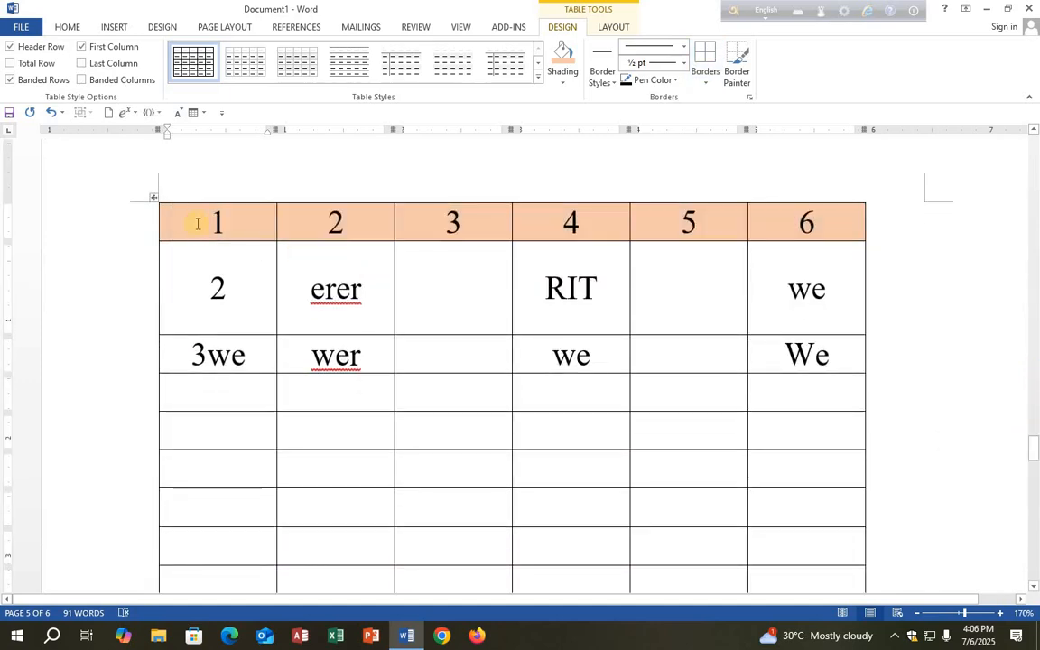
pyautogui.moveTo(197, 224)
pyautogui.mouseDown()
pyautogui.moveTo(609, 225)
pyautogui.moveTo(791, 240)
pyautogui.mouseUp()
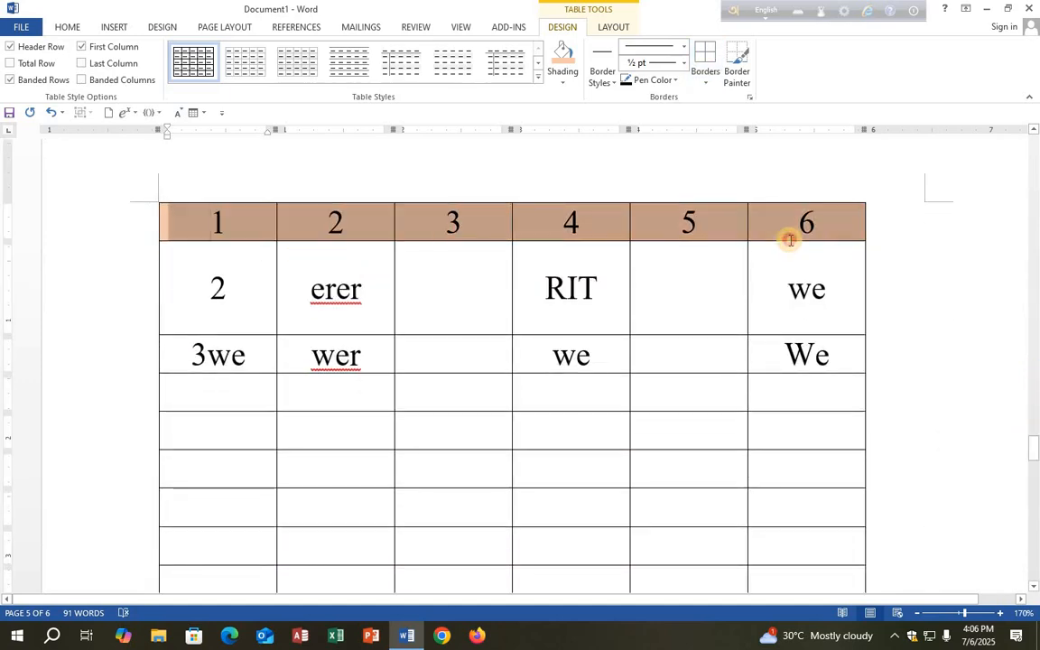
pyautogui.click(562, 74)
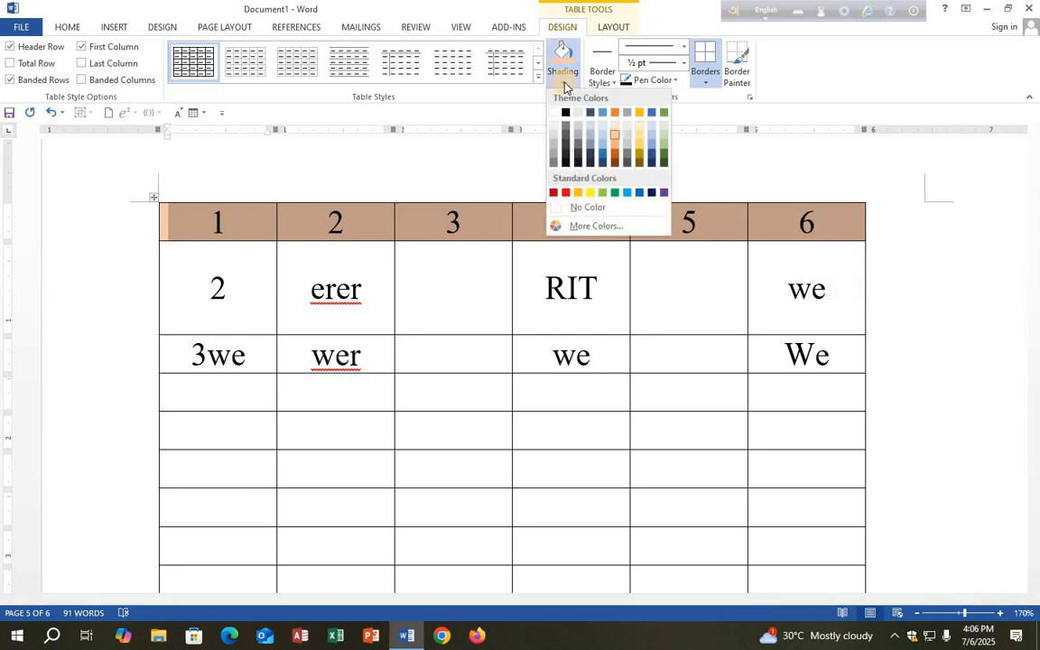
pyautogui.click(583, 214)
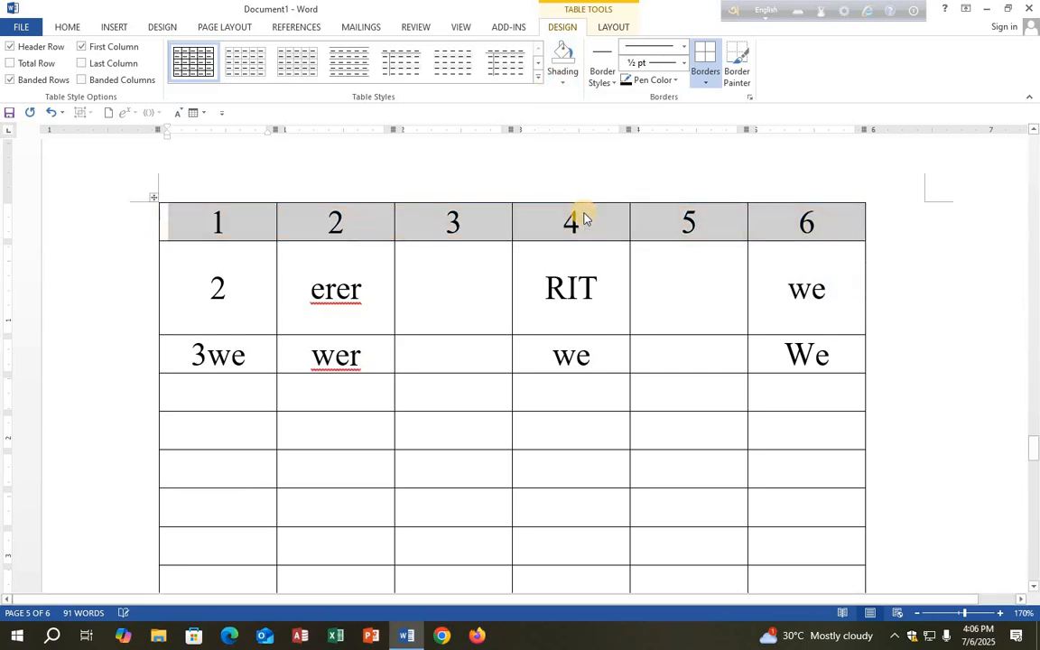
# Step: Convert the whole table to text, separating the cell contents with tabs
pyautogui.click(616, 25)
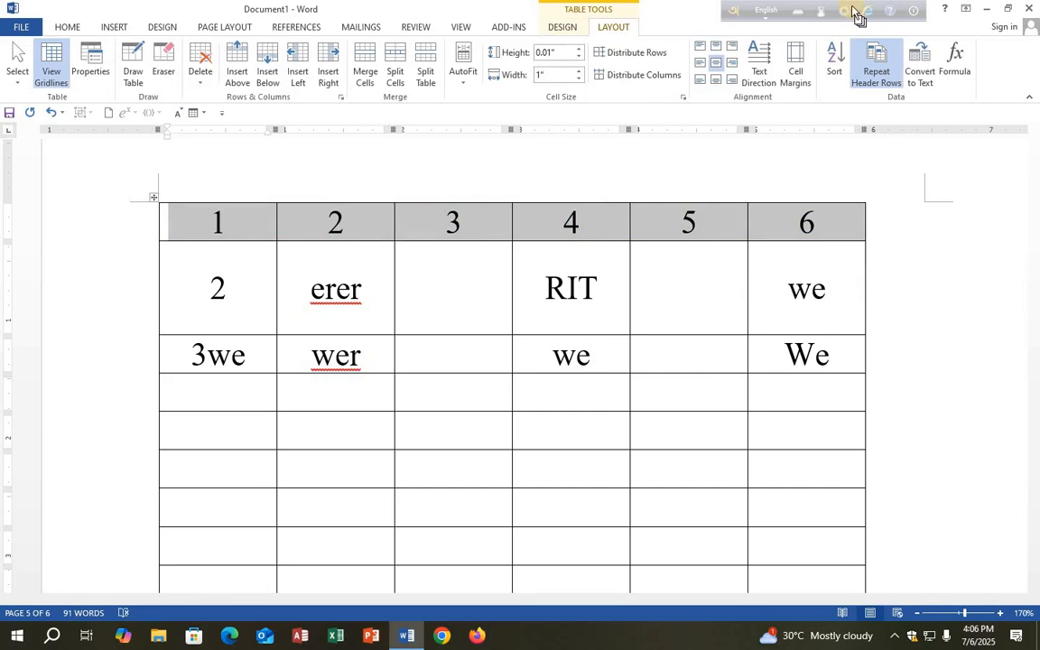
pyautogui.click(874, 72)
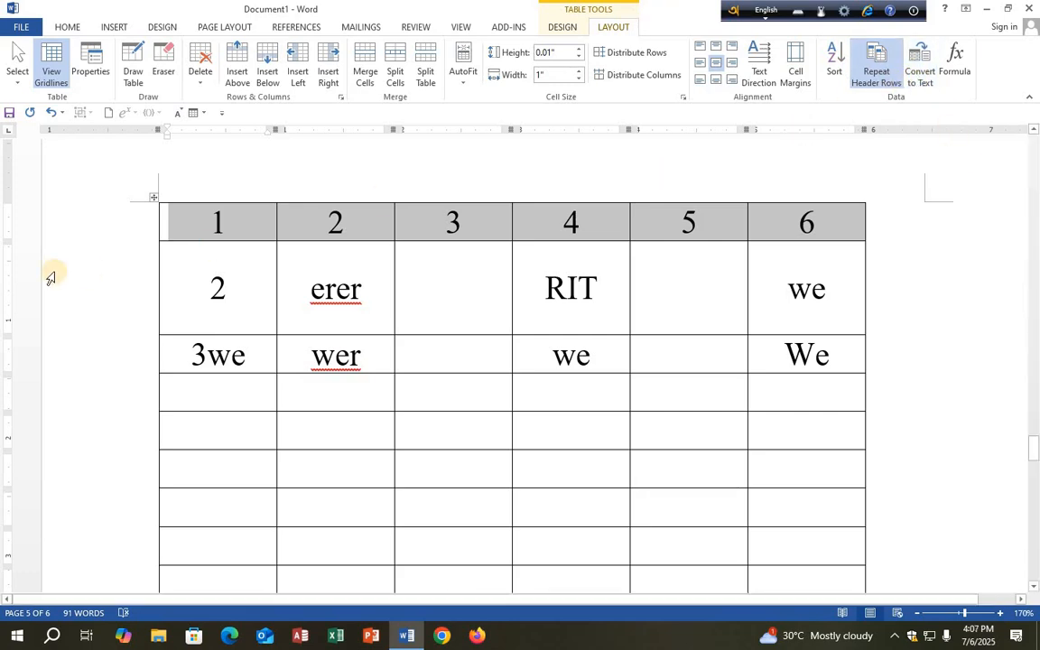
pyautogui.click(155, 197)
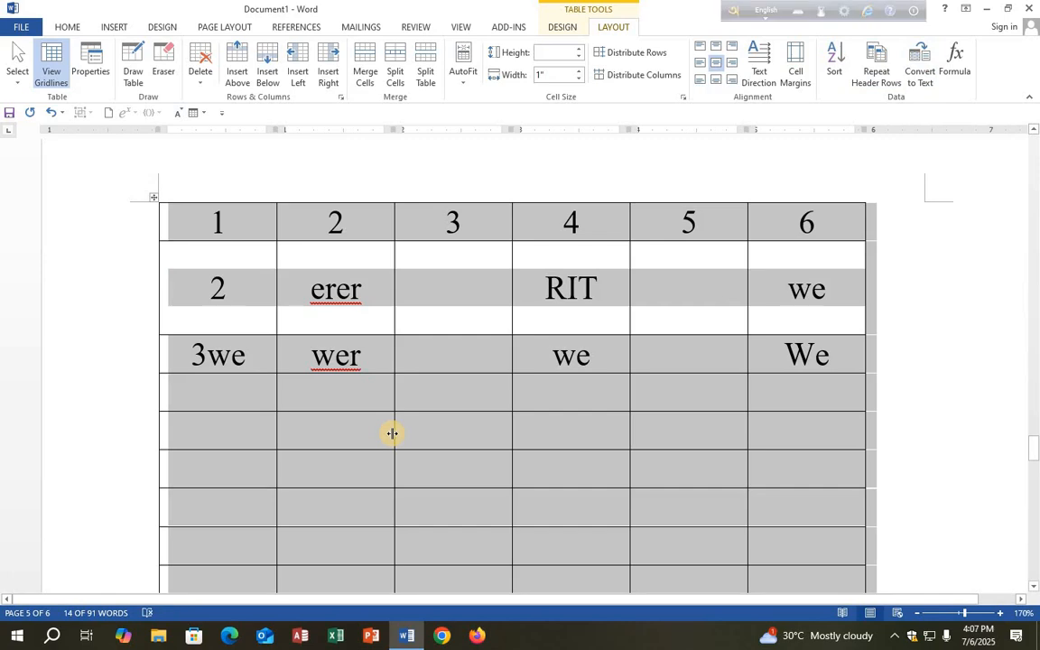
pyautogui.click(921, 61)
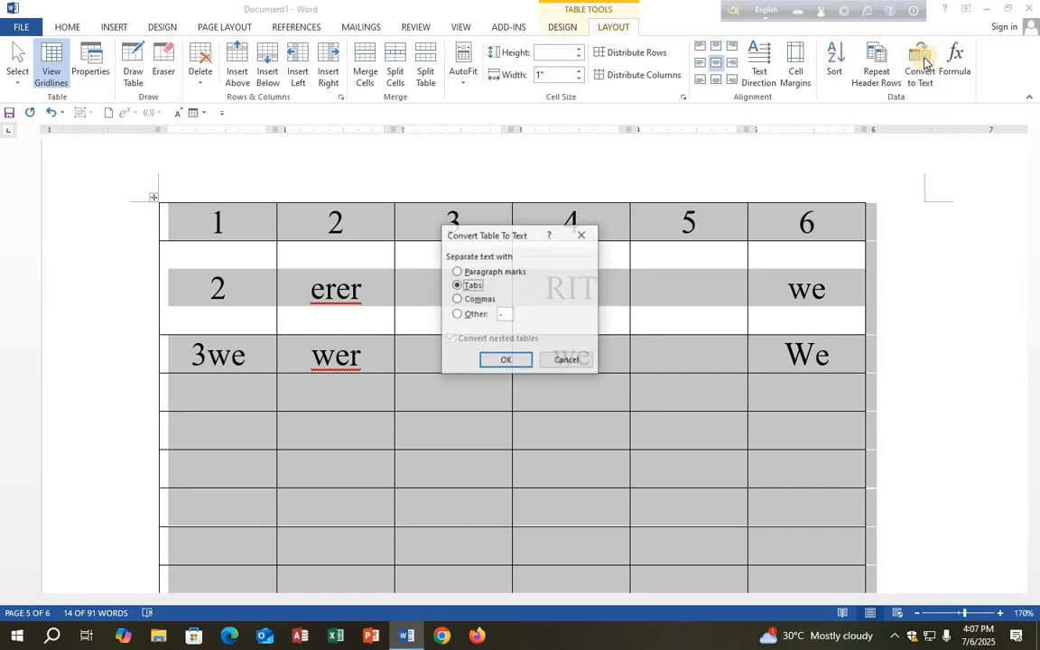
pyautogui.click(485, 365)
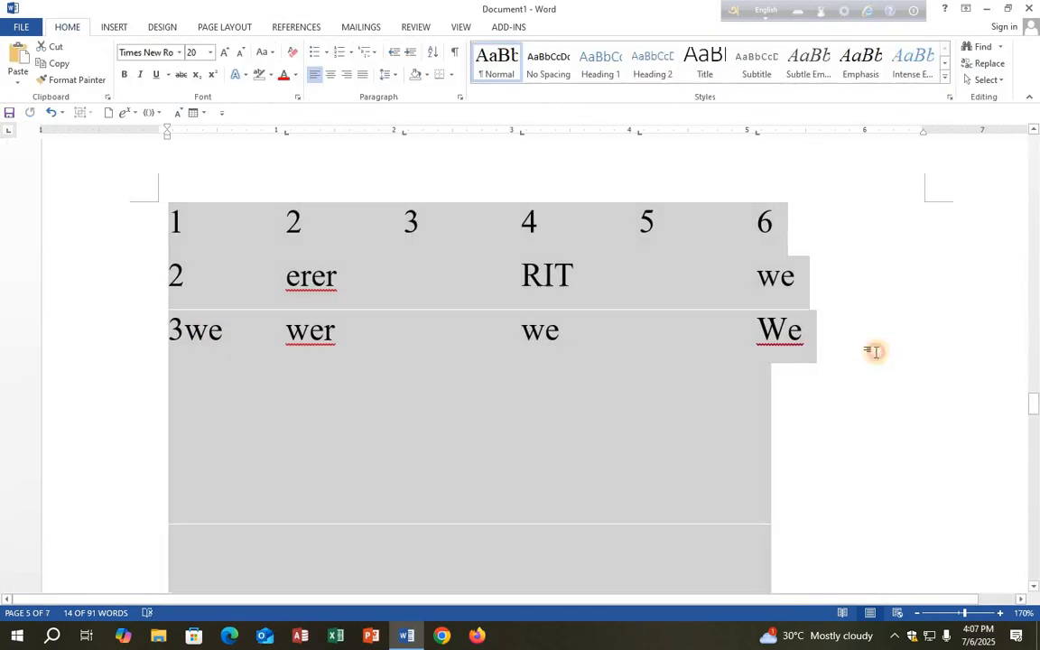
pyautogui.click(875, 351)
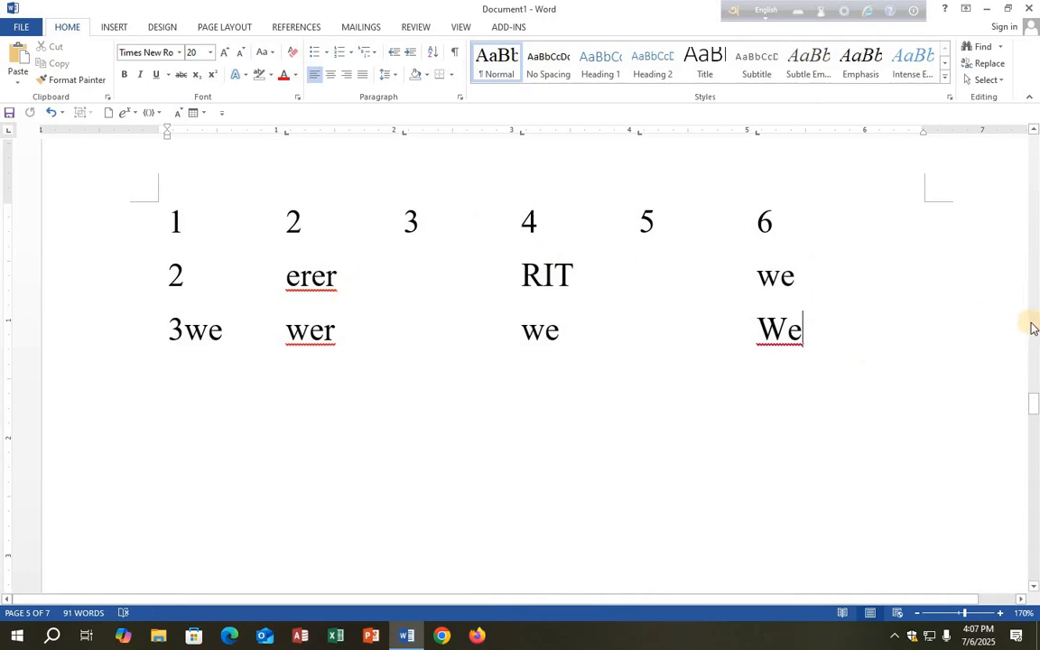
pyautogui.click(477, 263)
pyautogui.scroll(5, 1035, 282)
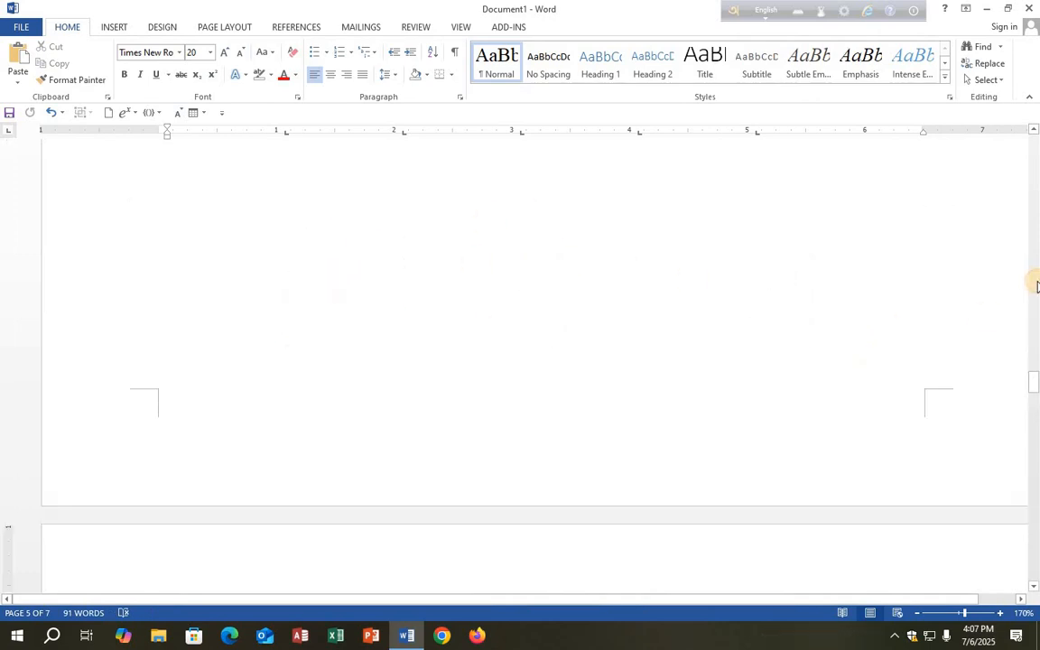
pyautogui.scroll(3, 725, 396)
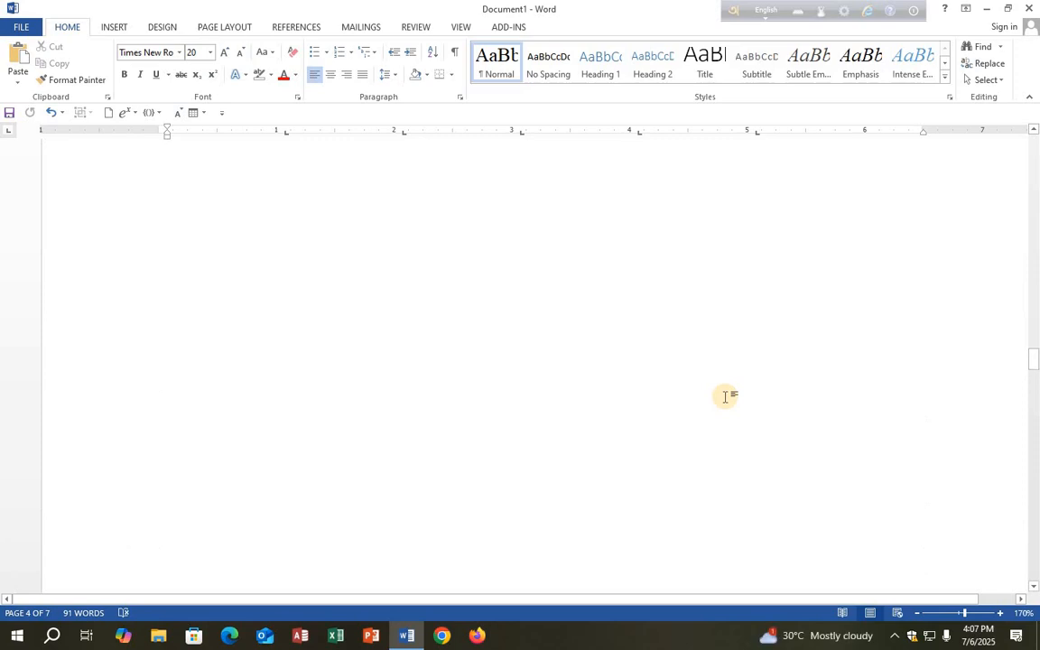
# Step: Undo the conversion of the table to text and go back to the table's beginning
pyautogui.hotkey('ctrl', 'z')
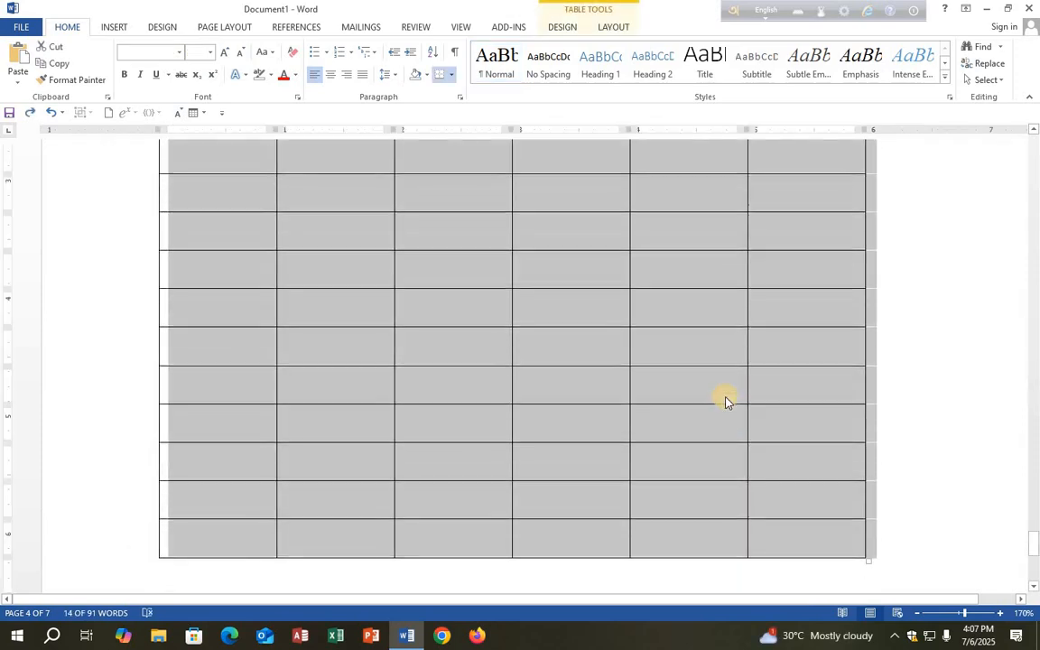
pyautogui.scroll(10, 727, 400)
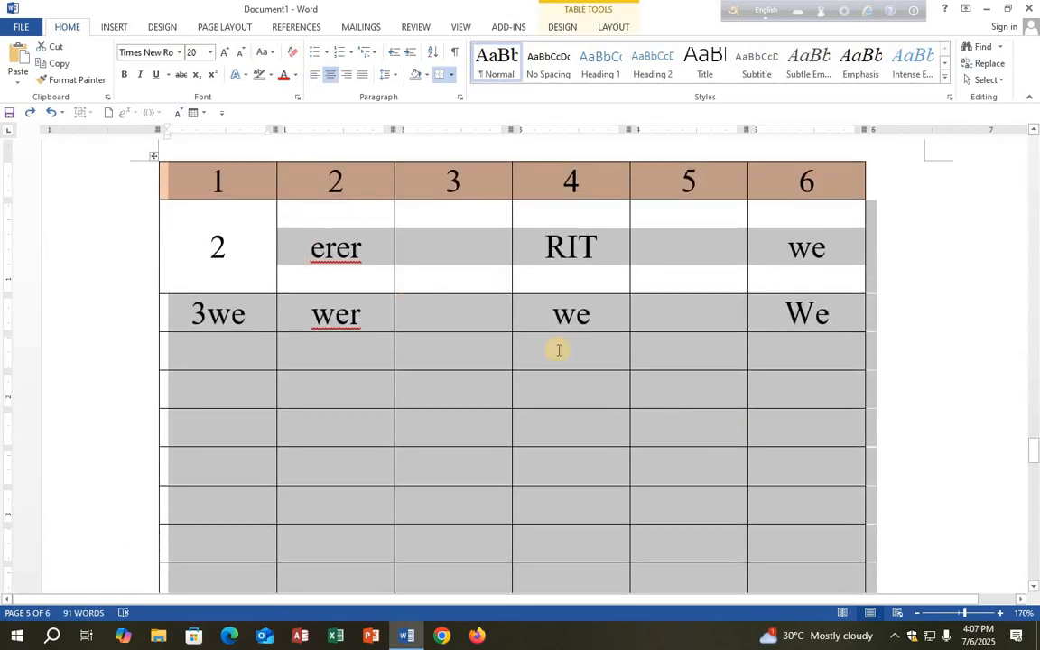
pyautogui.scroll(3, 558, 350)
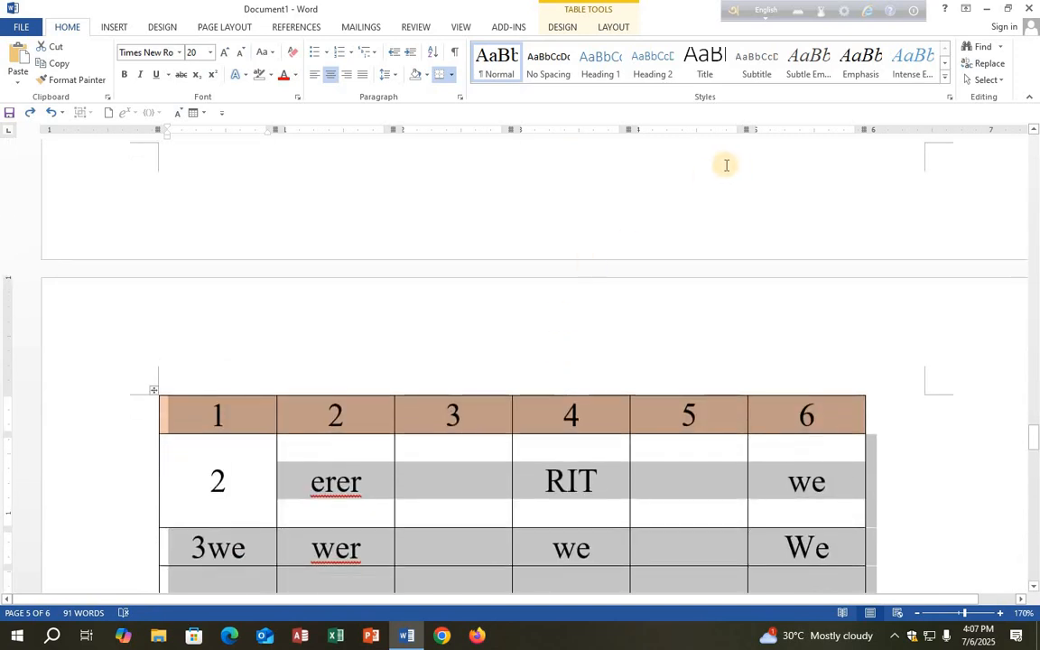
# Step: Enter 20, 30 and 50 in consecutive cells of column 5, starting in the fourth row, and total them with a formula in the cell below
pyautogui.click(611, 29)
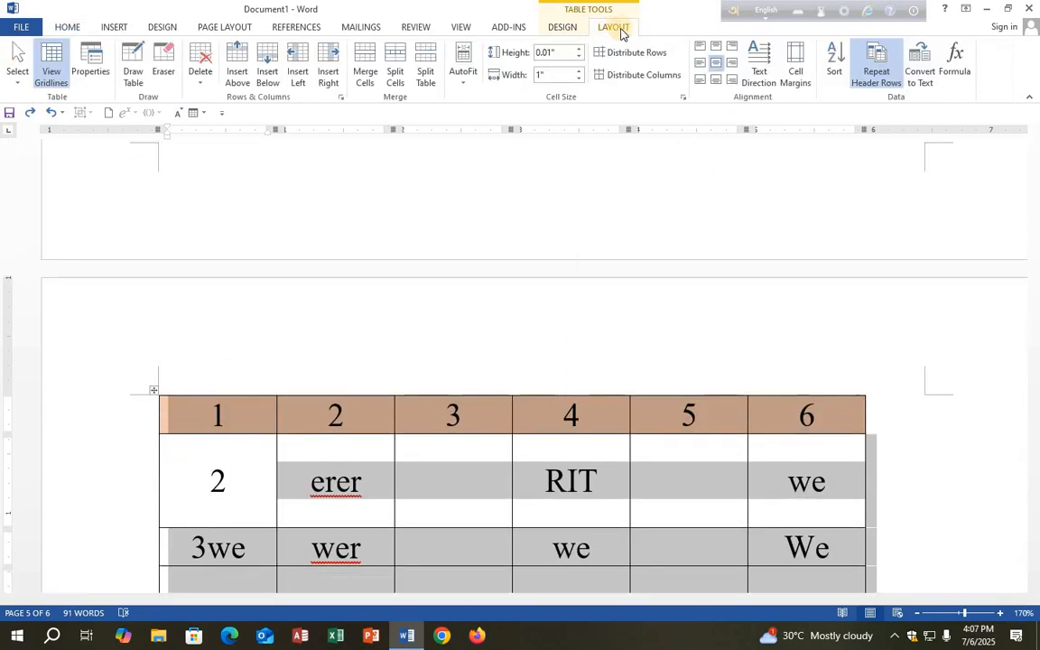
pyautogui.scroll(-3, 789, 398)
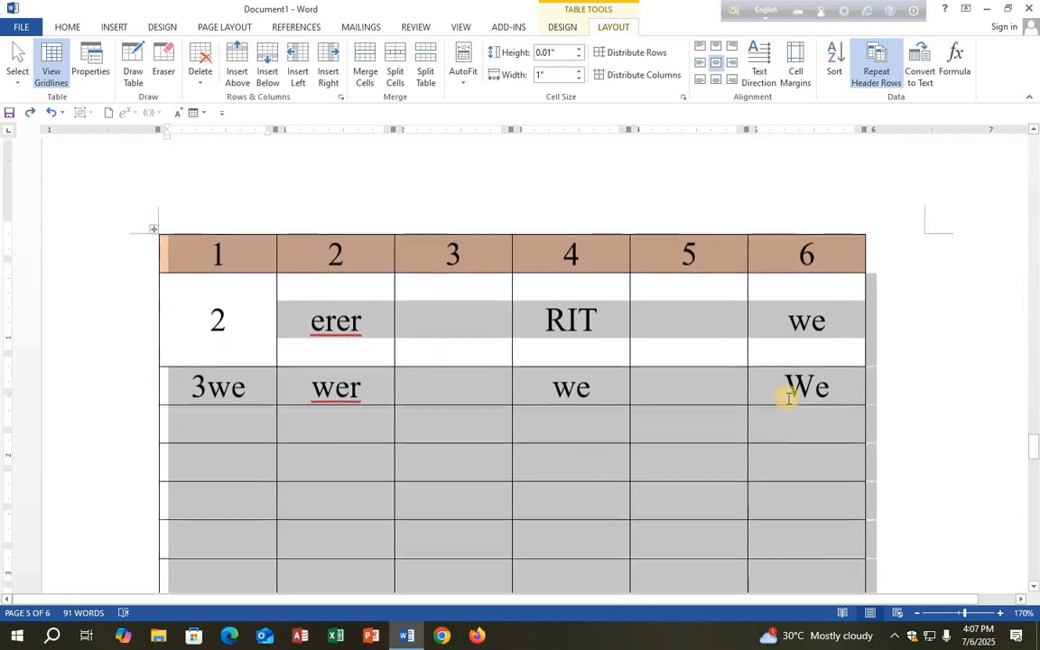
pyautogui.click(696, 362)
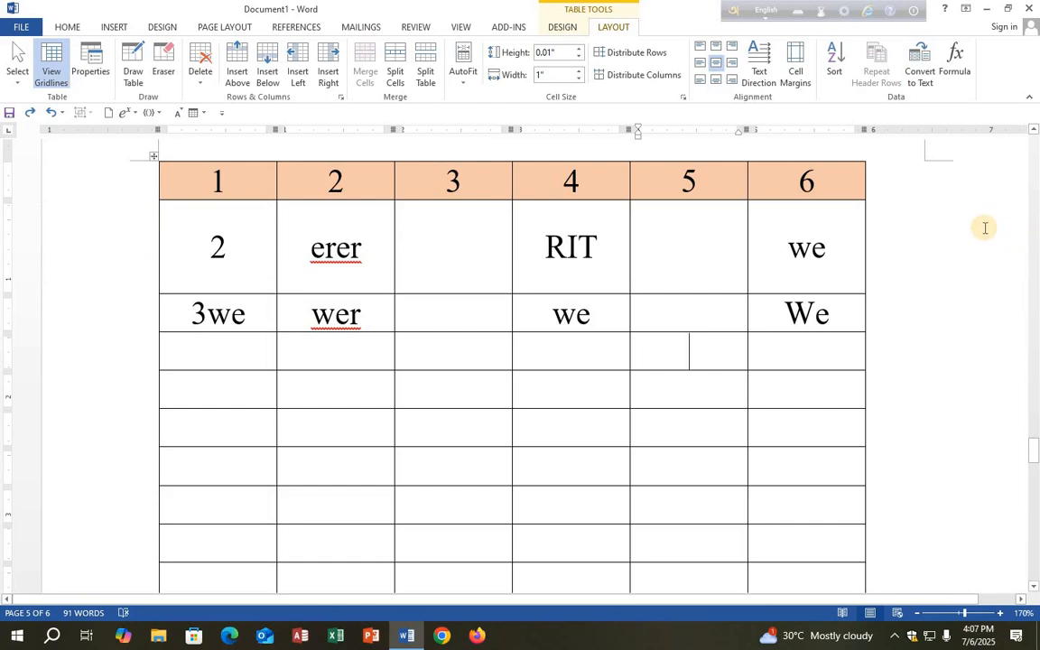
pyautogui.write('20')
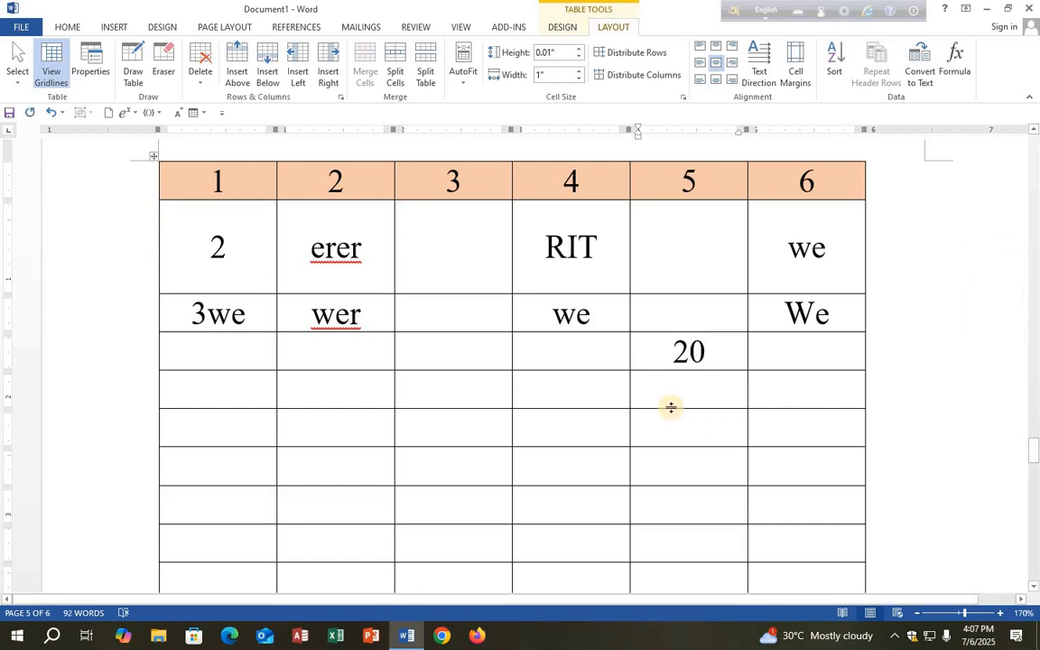
pyautogui.write('30')
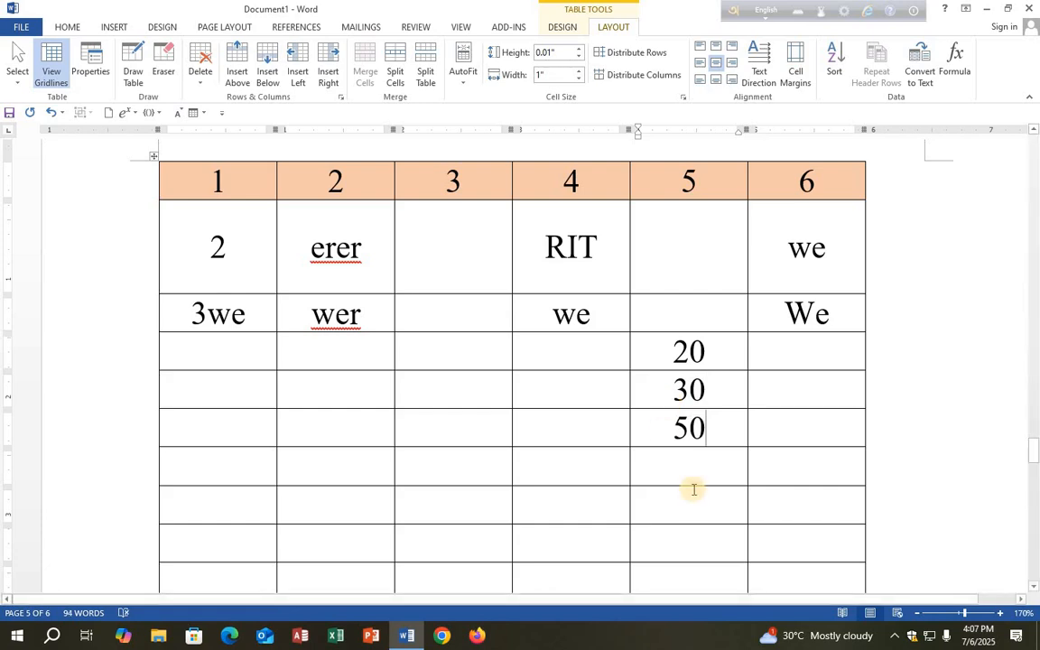
pyautogui.click(950, 72)
pyautogui.click(852, 407)
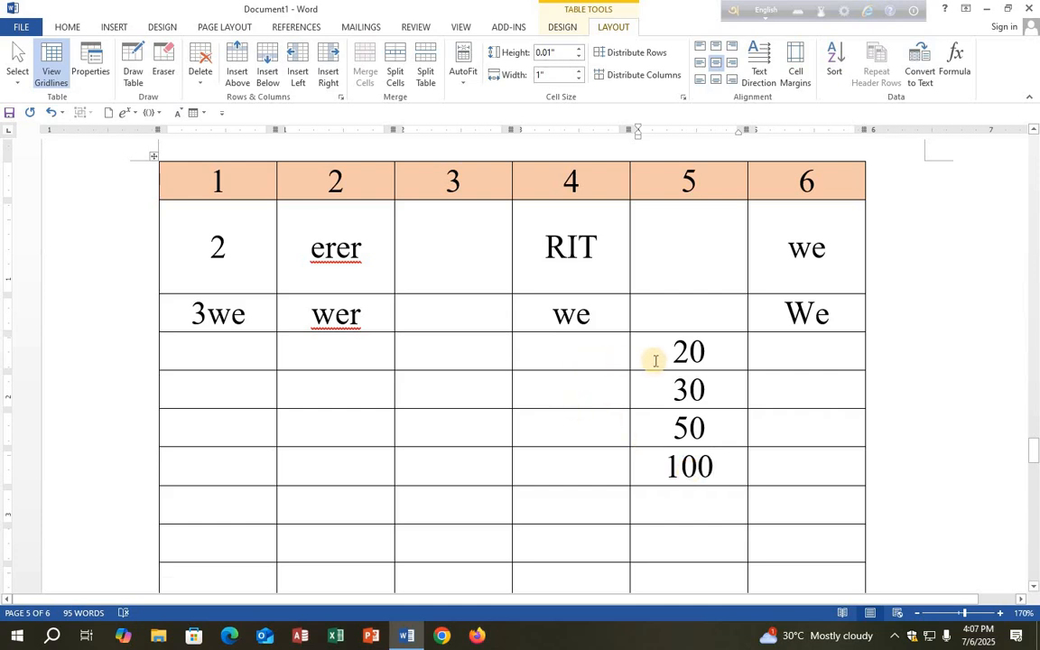
# Step: Clear the numbers and their total from column 5, and delete the entire table from the document
pyautogui.moveTo(657, 360); pyautogui.dragTo(702, 485)
pyautogui.press('Delete')
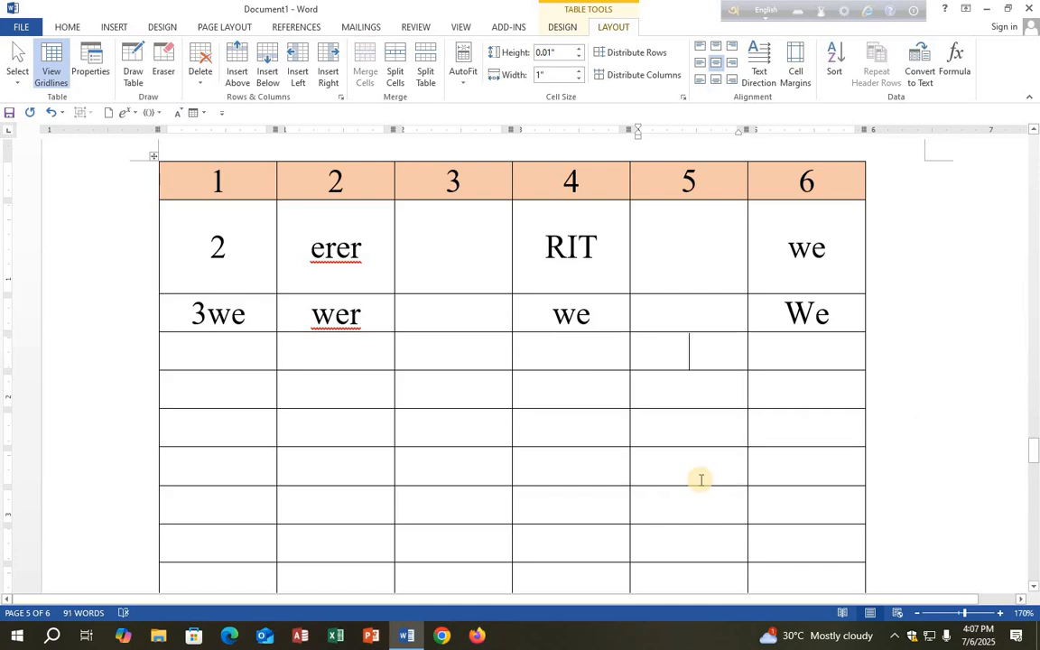
pyautogui.click(104, 28)
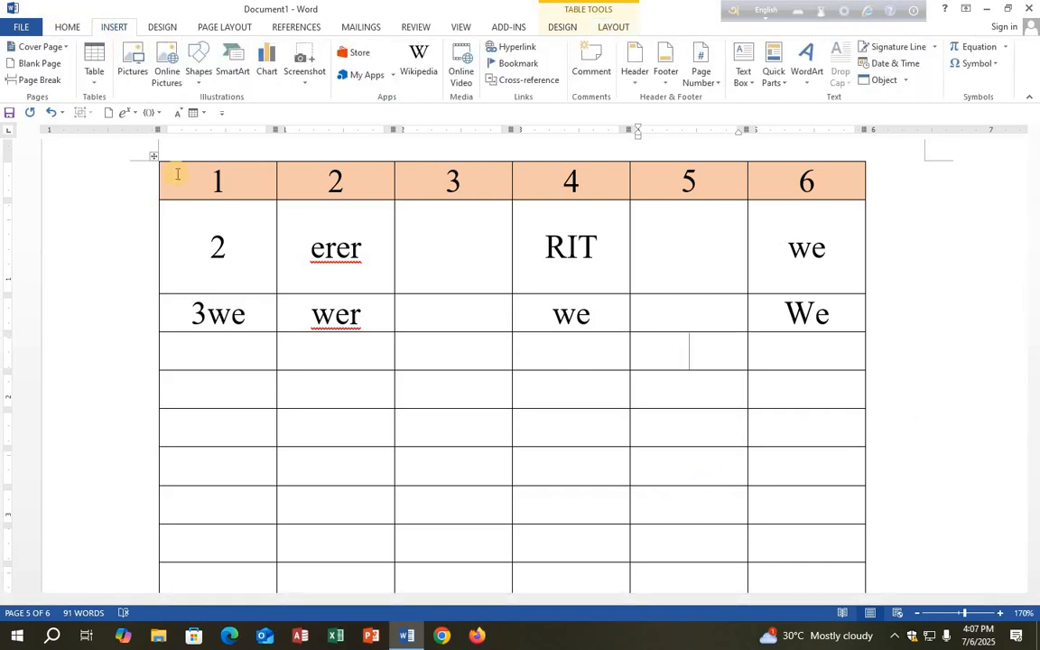
pyautogui.click(157, 159)
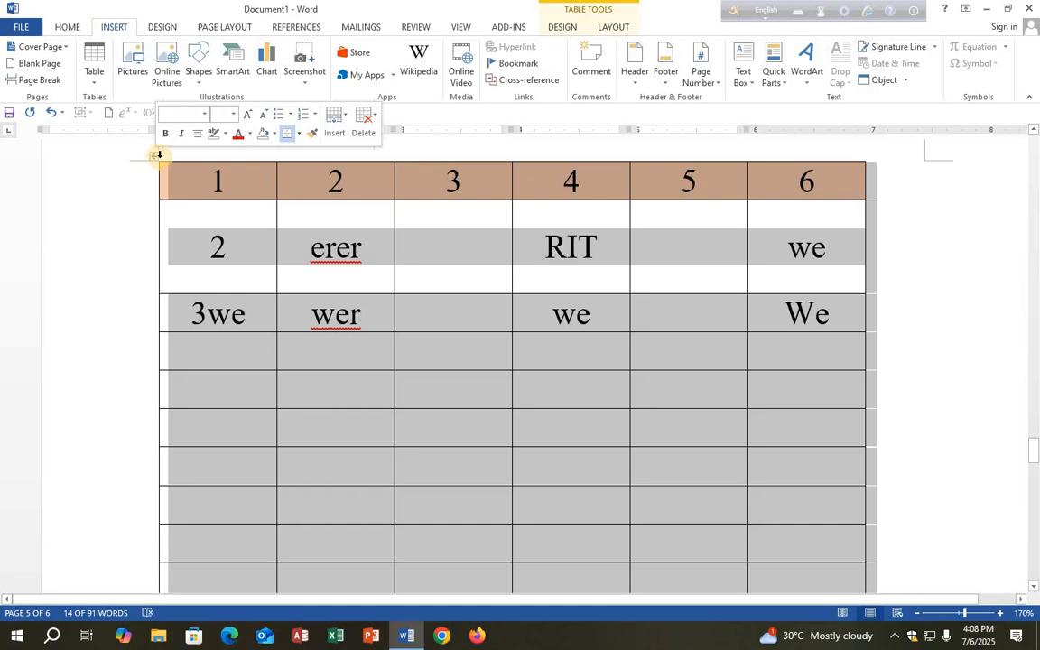
pyautogui.click(610, 28)
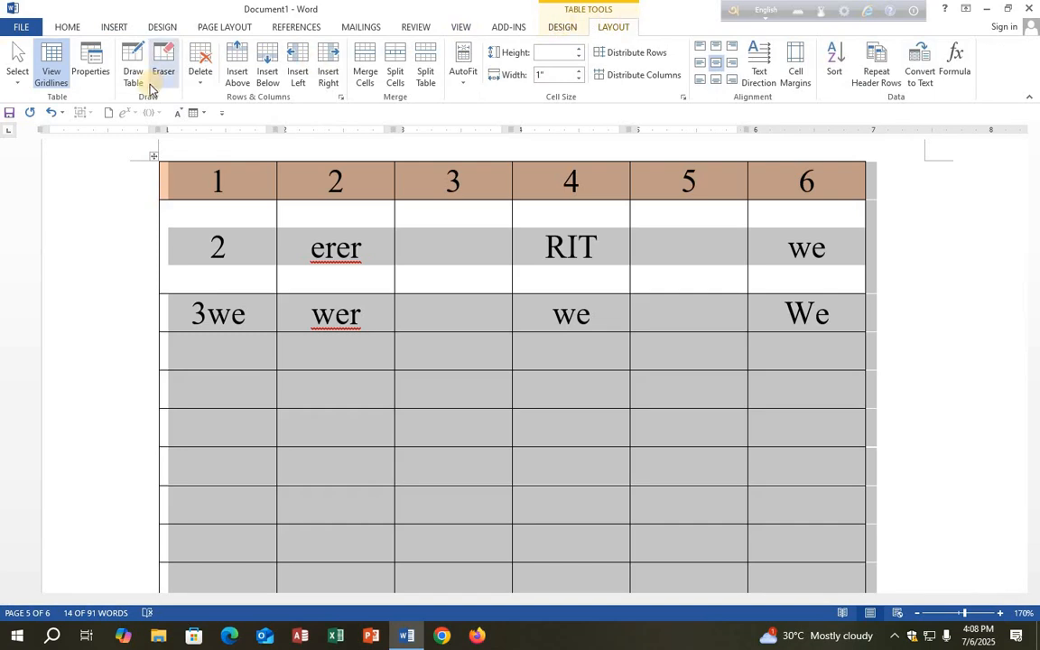
pyautogui.click(199, 79)
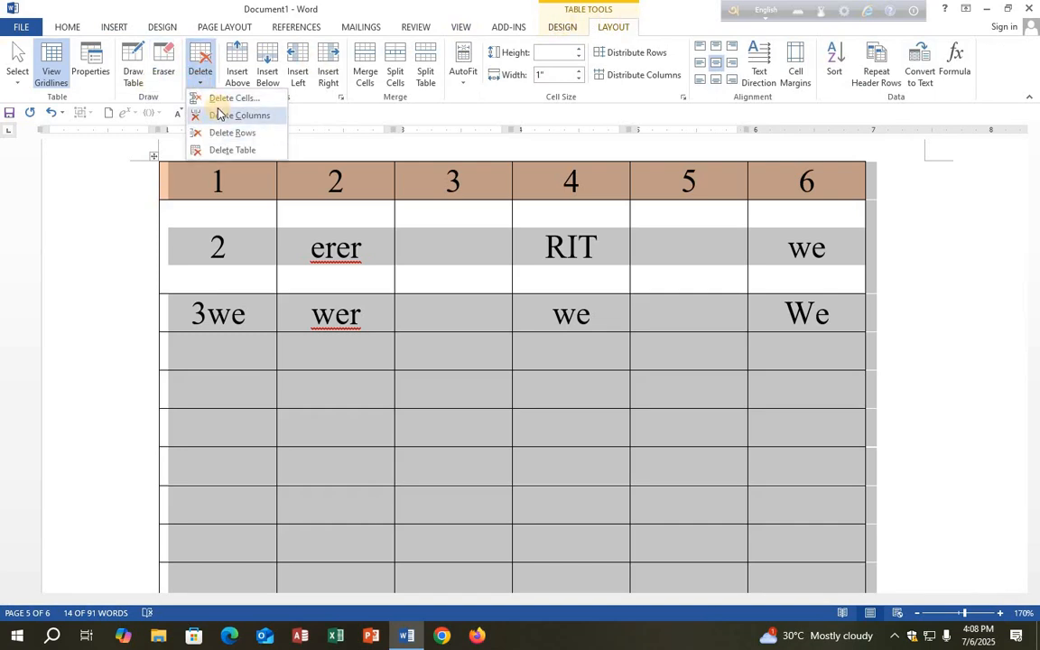
pyautogui.click(226, 150)
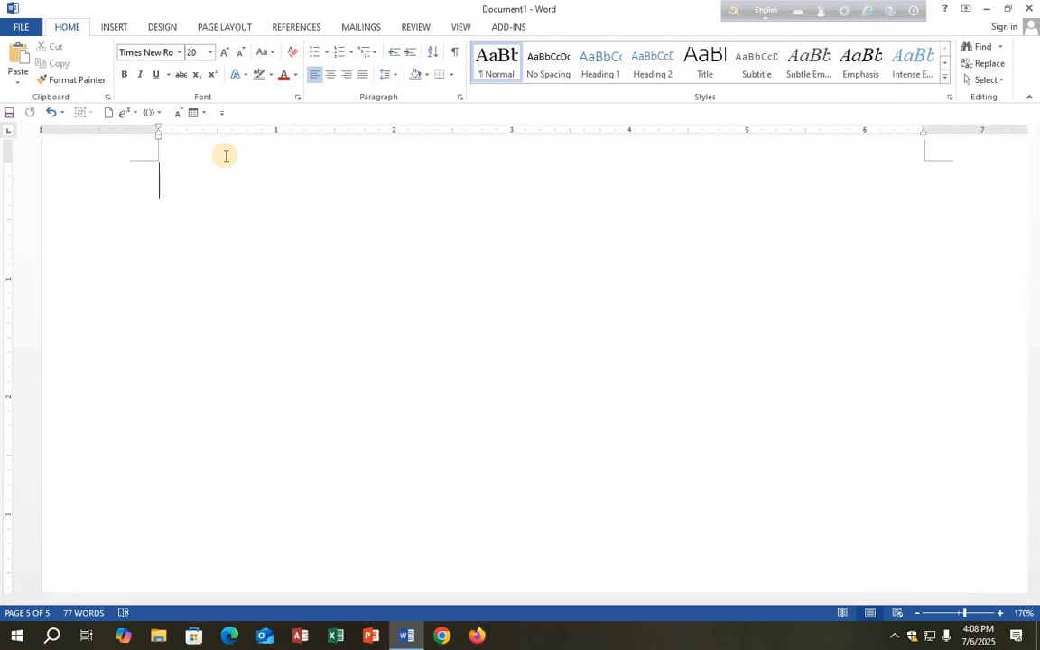
# Step: Return to the paragraphs of text near the beginning of the document
pyautogui.click(112, 29)
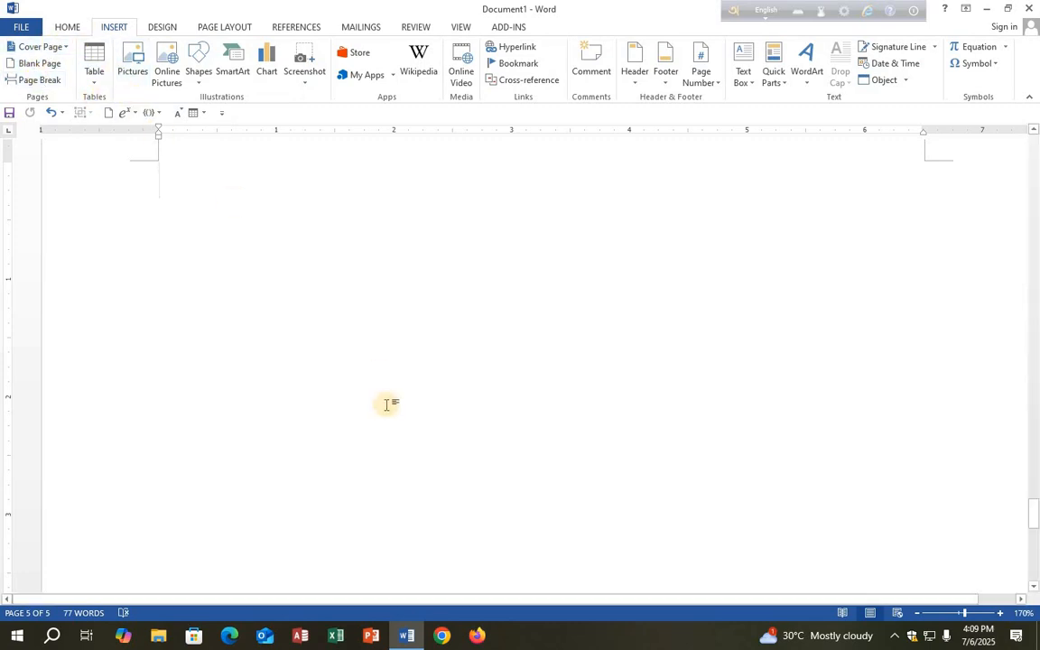
pyautogui.scroll(10, 387, 404)
pyautogui.scroll(5, 387, 404)
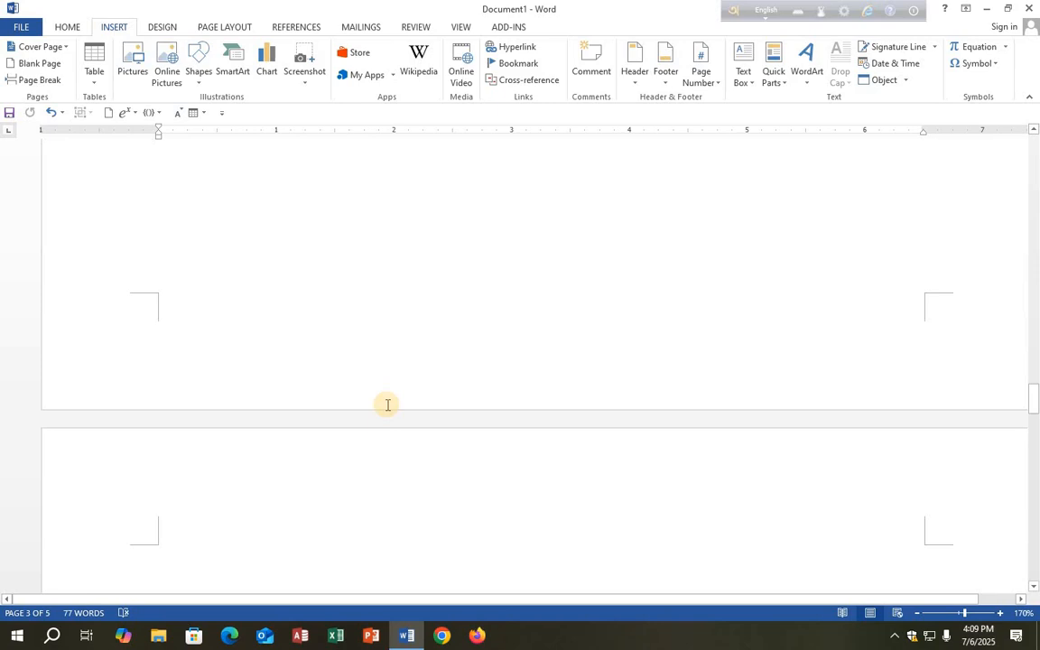
pyautogui.scroll(3, 386, 405)
pyautogui.moveTo(1034, 379); pyautogui.dragTo(1038, 169)
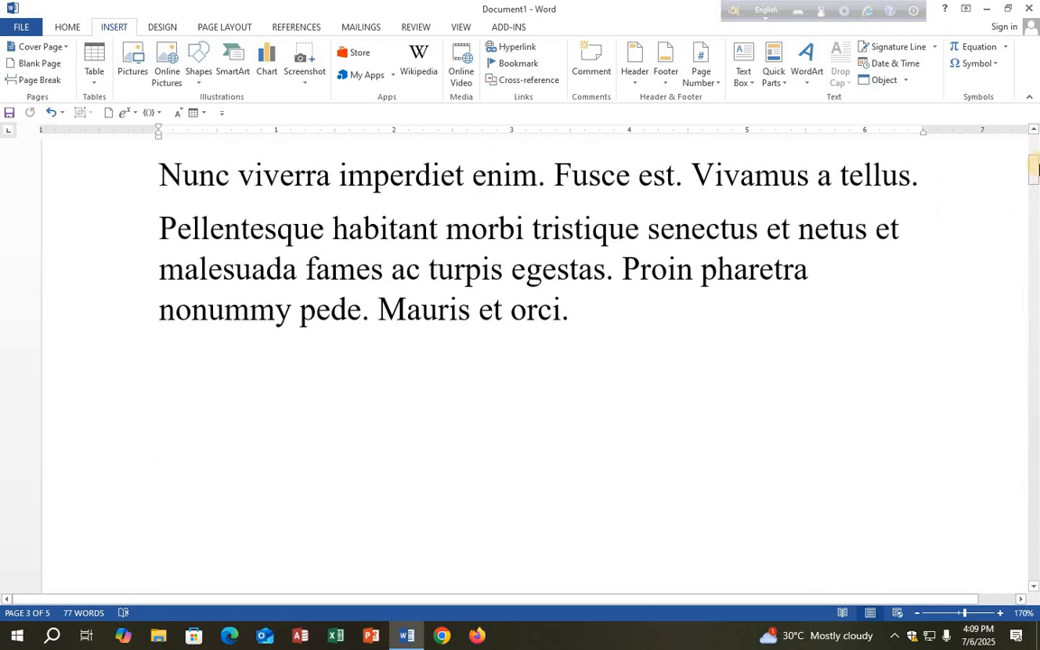